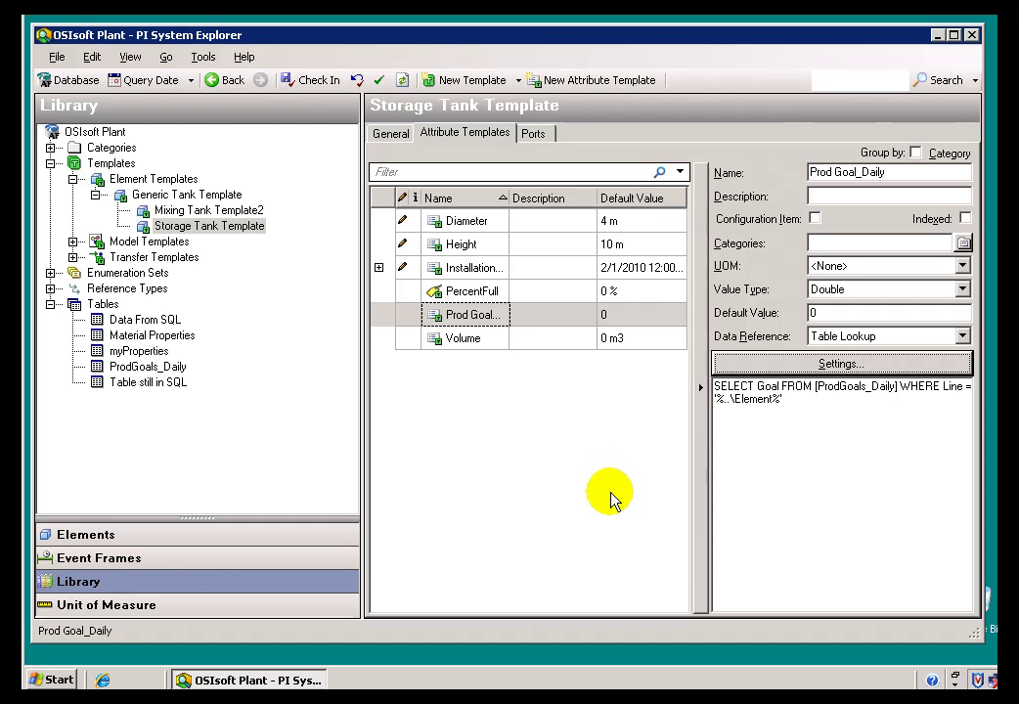
Inspect Mixing Tank Template2's Mixer Speed PI Point reference: tag %Element%, UOM percent.
{"action": "left_click", "coordinate": [169, 211]}
{"action": "left_click", "coordinate": [474, 292]}
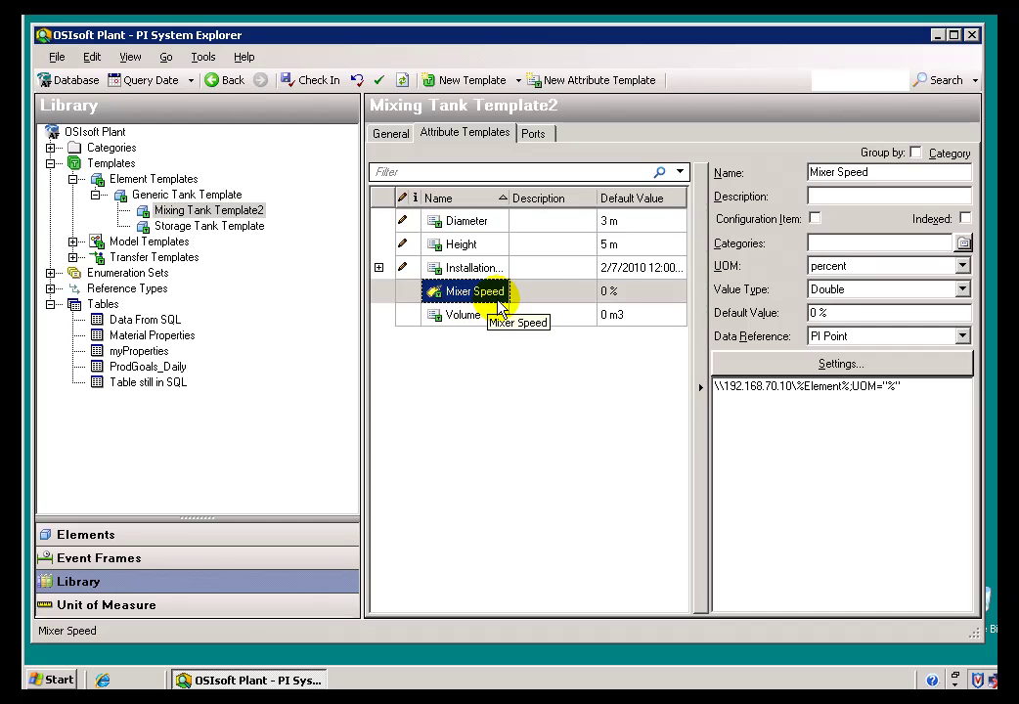
{"action": "left_click", "coordinate": [835, 366]}
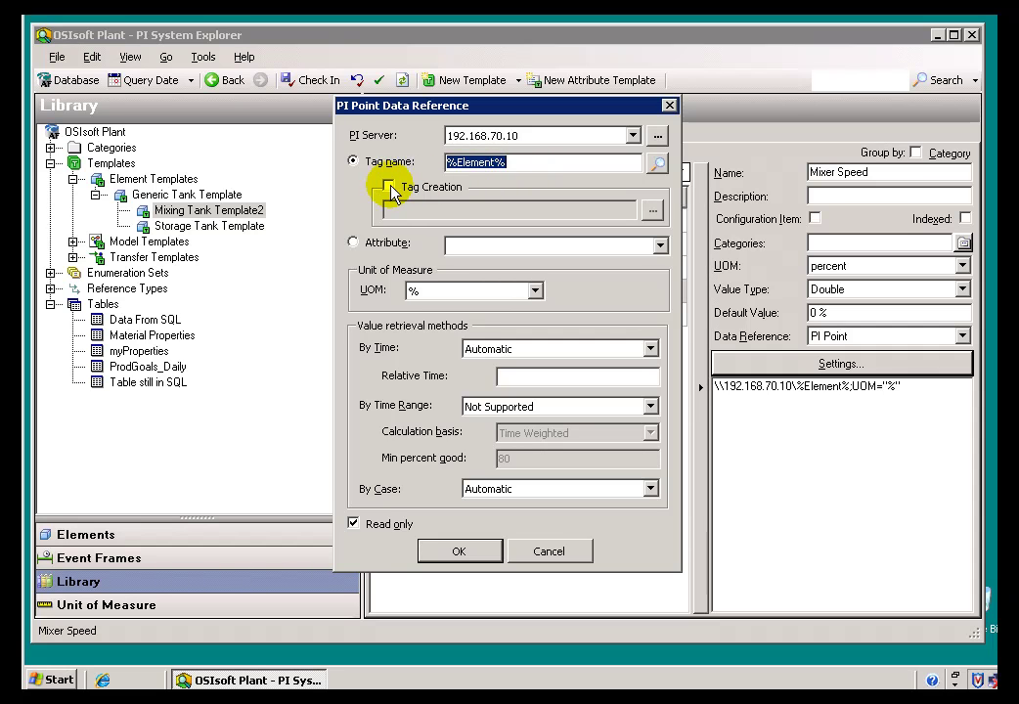
Close the Mixer Speed settings and add a new attribute template to Storage Tank Template.
{"action": "left_click", "coordinate": [549, 551]}
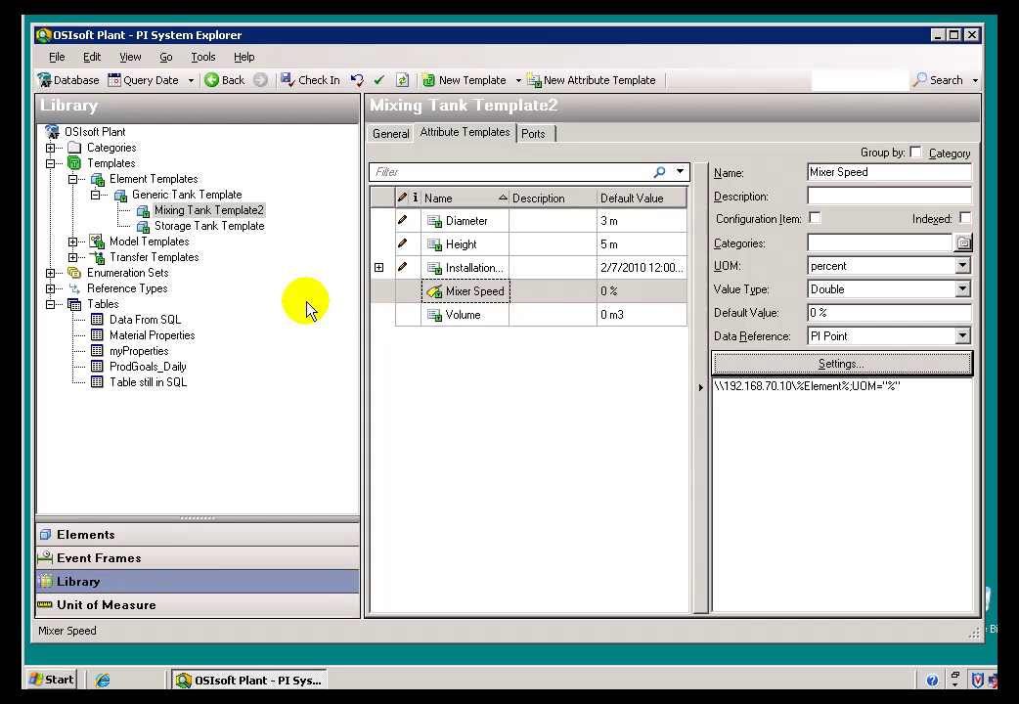
{"action": "left_click", "coordinate": [174, 228]}
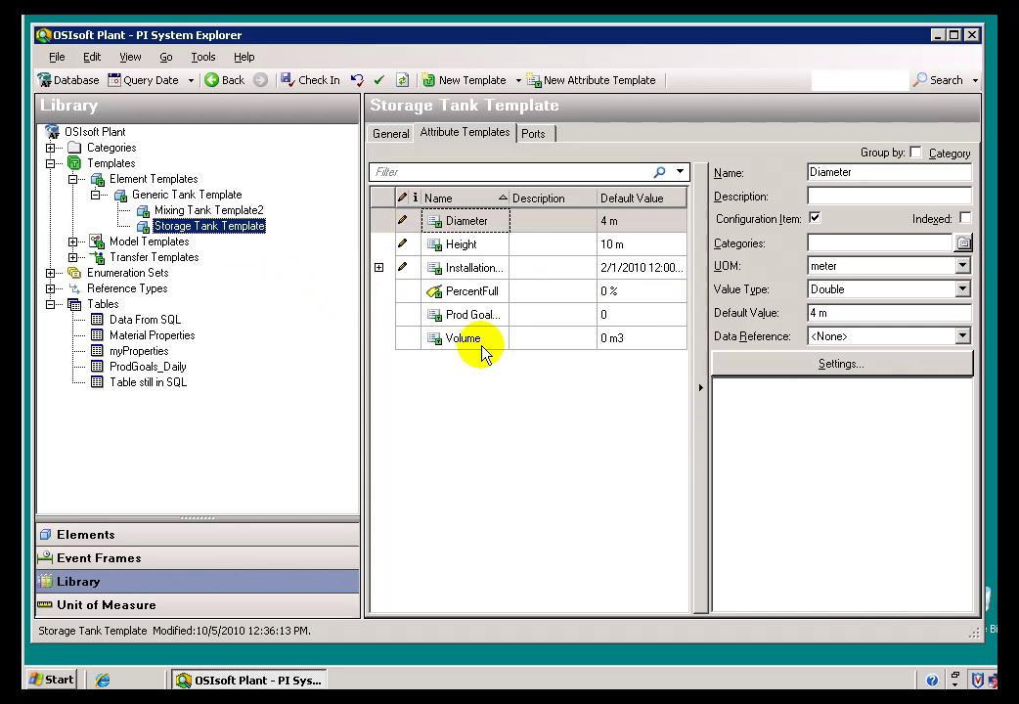
{"action": "left_click", "coordinate": [455, 365]}
{"action": "right_click", "coordinate": [456, 365]}
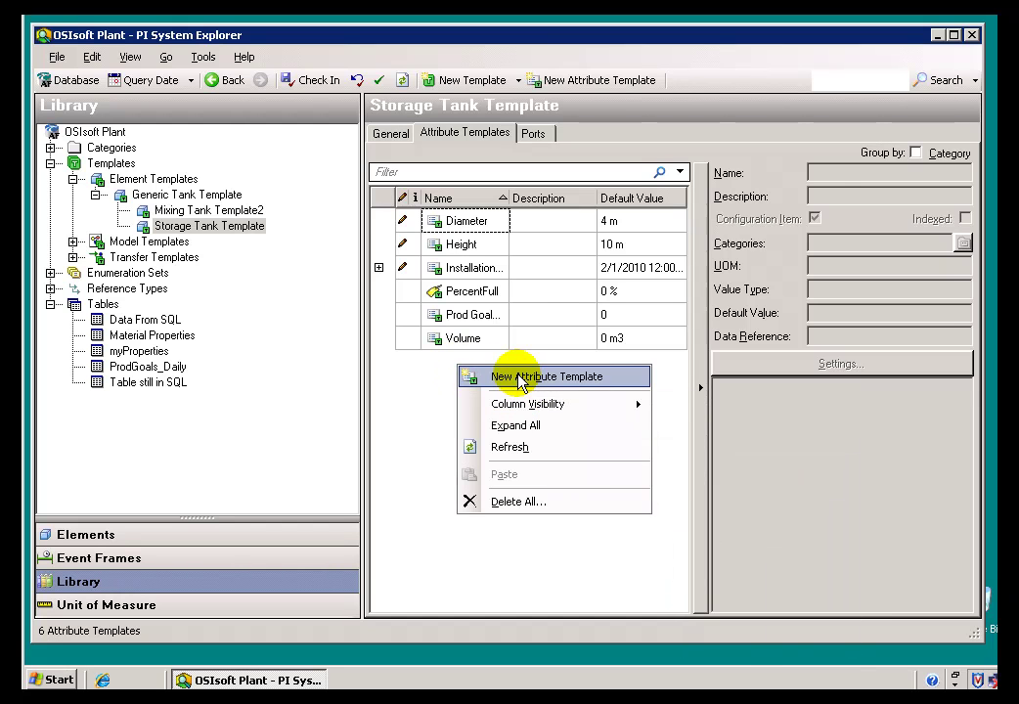
{"action": "left_click", "coordinate": [519, 380]}
Name the new attribute template Concentration with a PI Point data reference.
{"action": "double_click", "coordinate": [823, 171]}
{"action": "type", "text": "Concentration"}
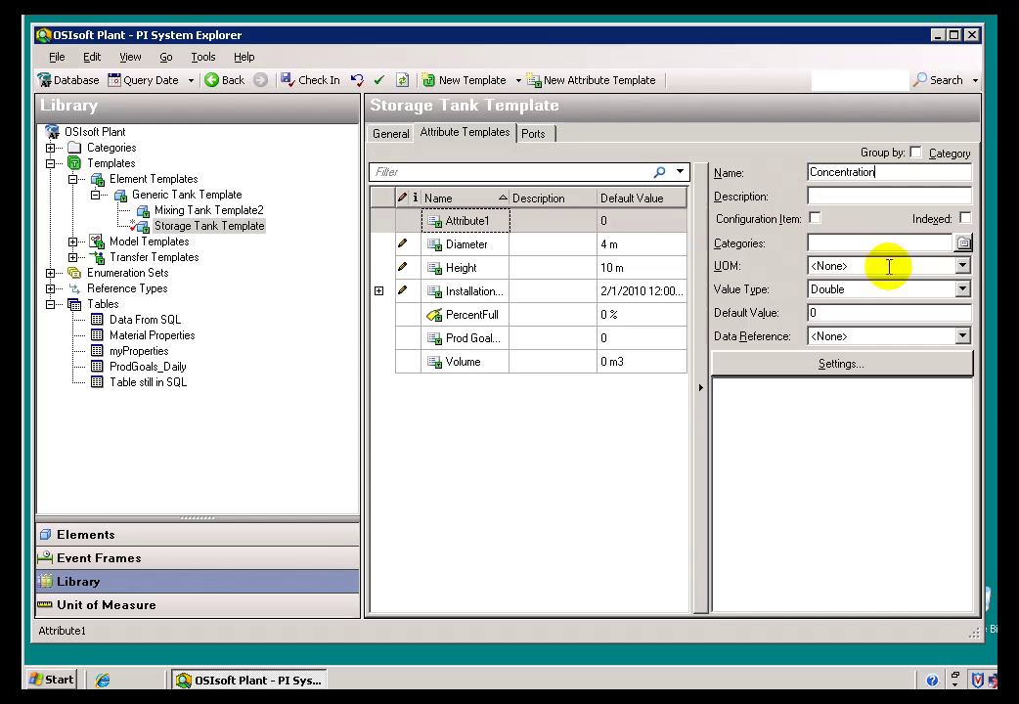
{"action": "left_click", "coordinate": [961, 335]}
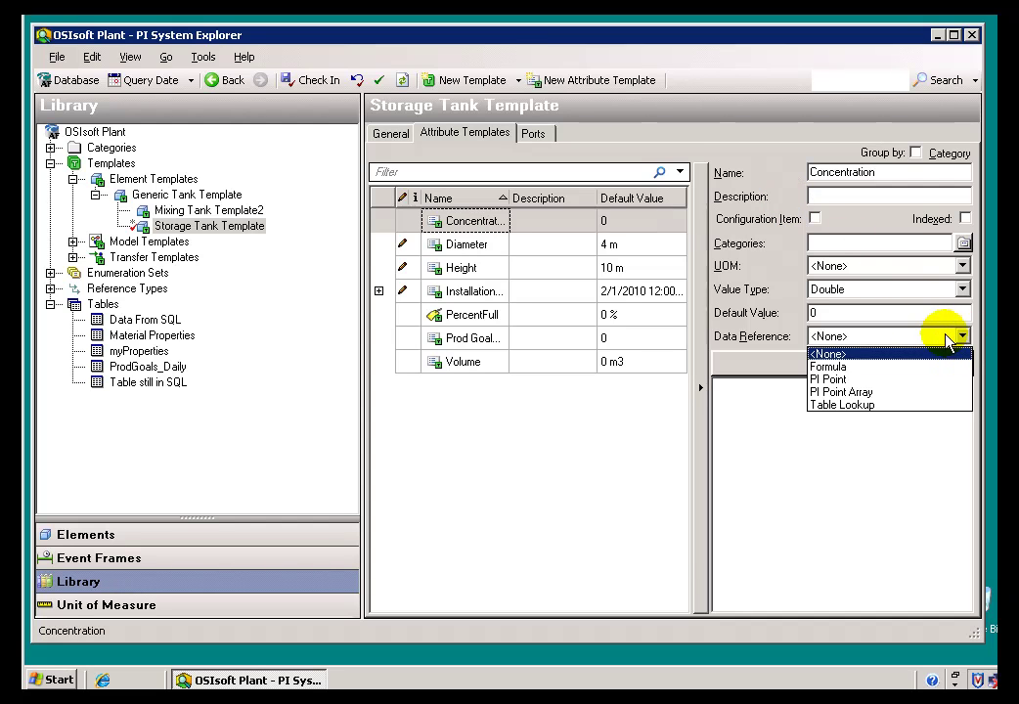
{"action": "left_click", "coordinate": [838, 380]}
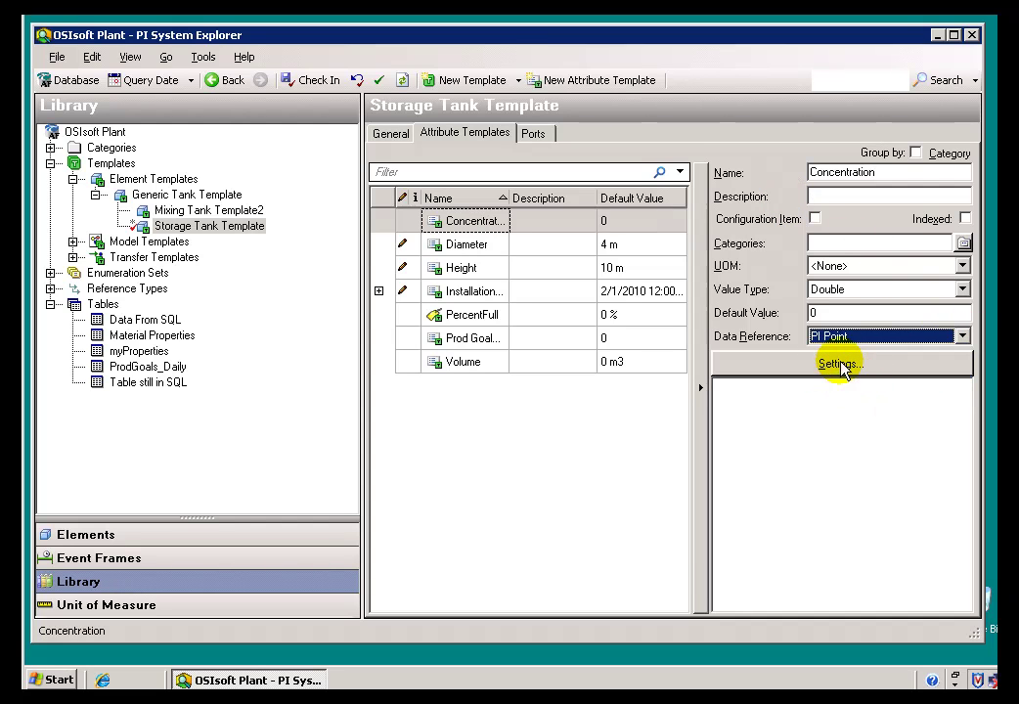
Enable tag creation on Concentration's PI Point reference, tag name %Element%.%Attribute%.
{"action": "left_click", "coordinate": [832, 369]}
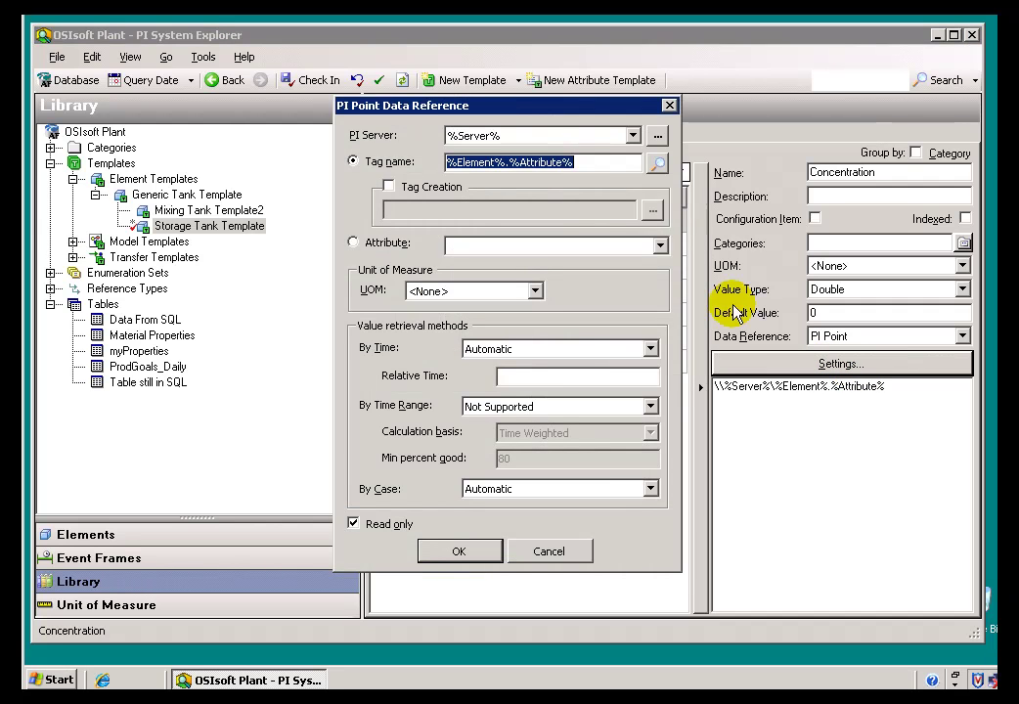
{"action": "left_click", "coordinate": [592, 162]}
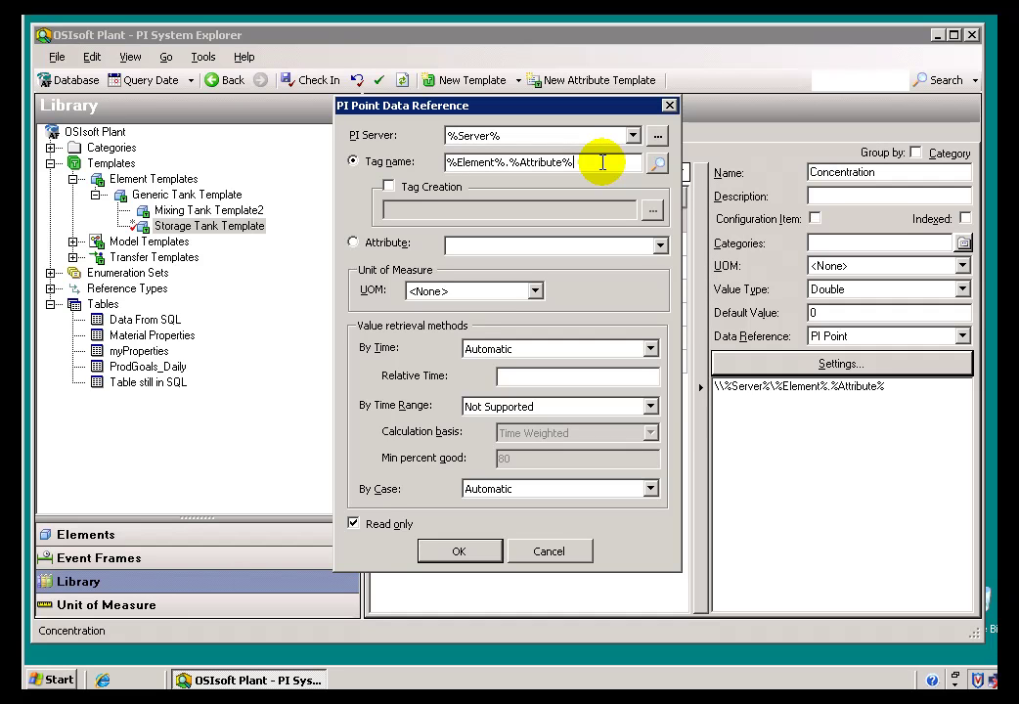
{"action": "left_click", "coordinate": [389, 188]}
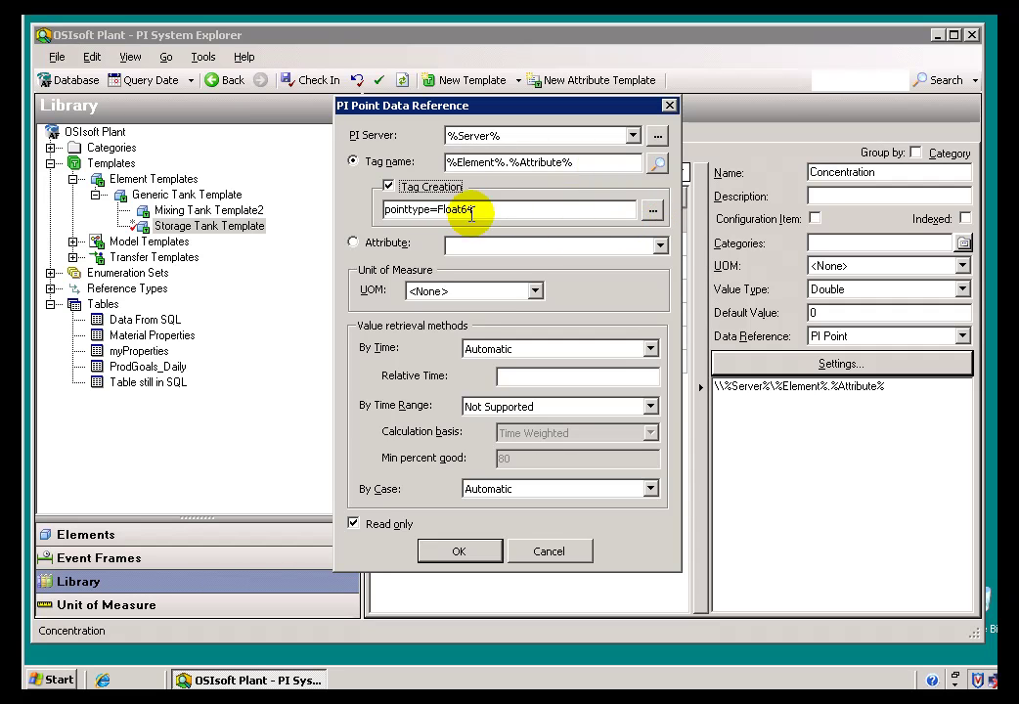
Set the tag creation point class to classic and point type to Float32.
{"action": "left_click", "coordinate": [651, 212]}
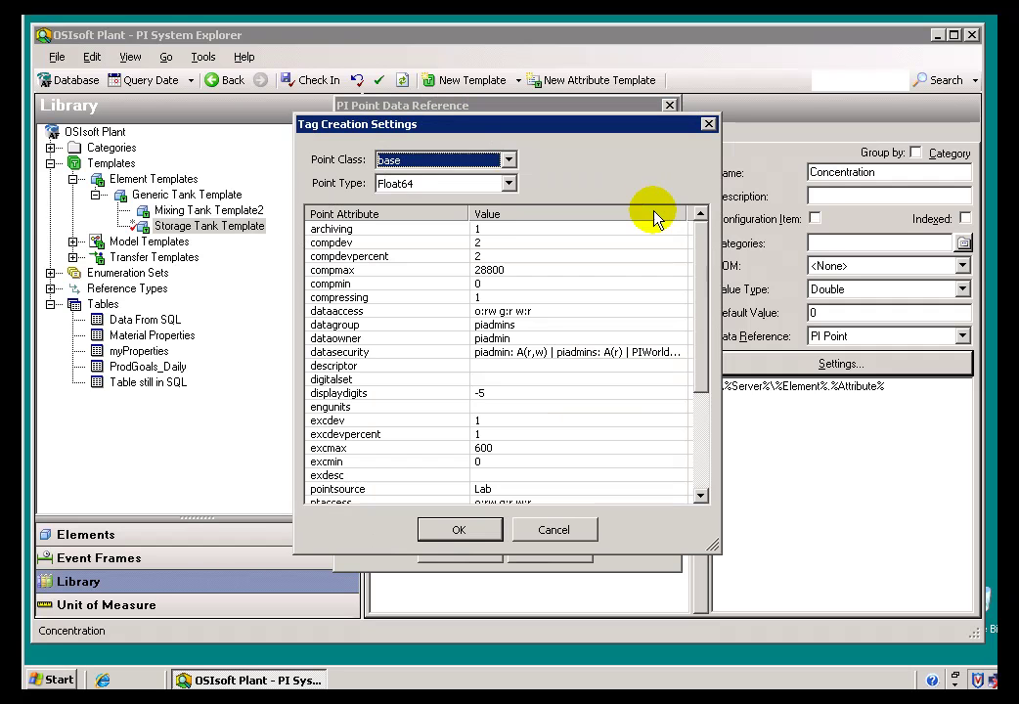
{"action": "left_click", "coordinate": [509, 164]}
{"action": "left_click", "coordinate": [427, 202]}
{"action": "left_click", "coordinate": [512, 185]}
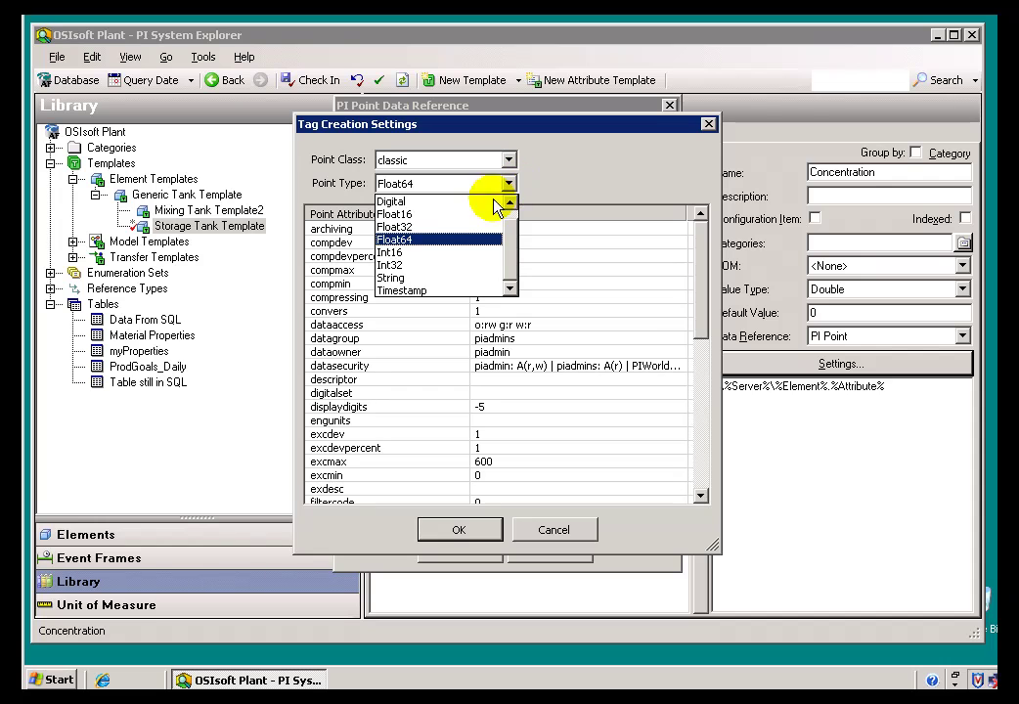
{"action": "left_click", "coordinate": [418, 228]}
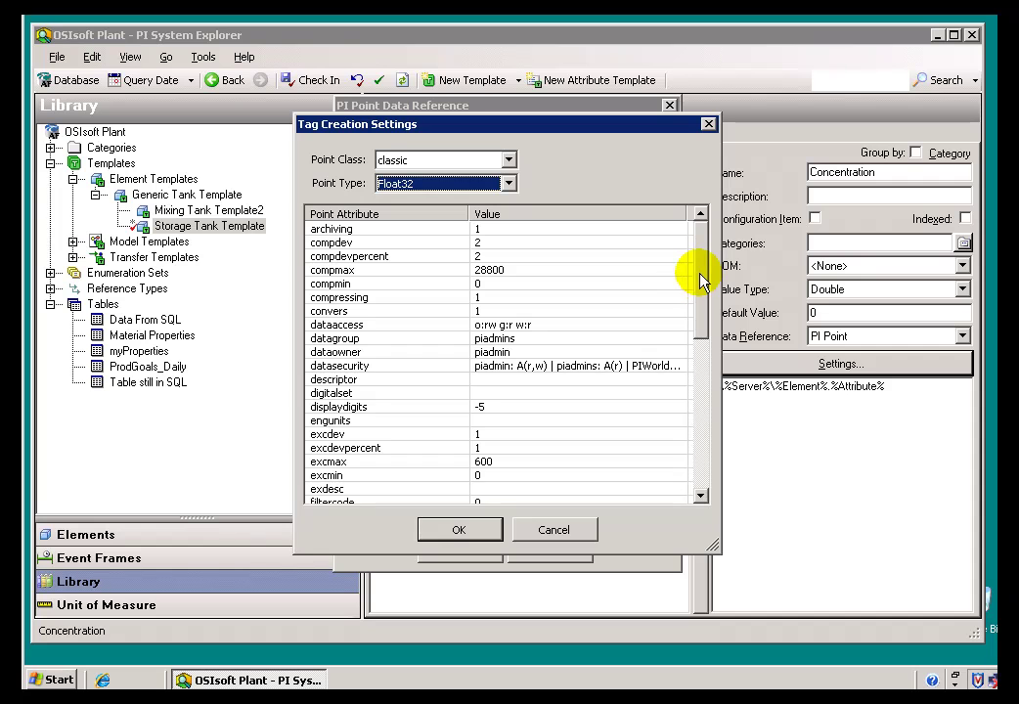
Set tag attributes pointsource r, location2 3, location4 1 and location5 1.
{"action": "left_click_drag", "start_coordinate": [699, 279], "coordinate": [689, 372]}
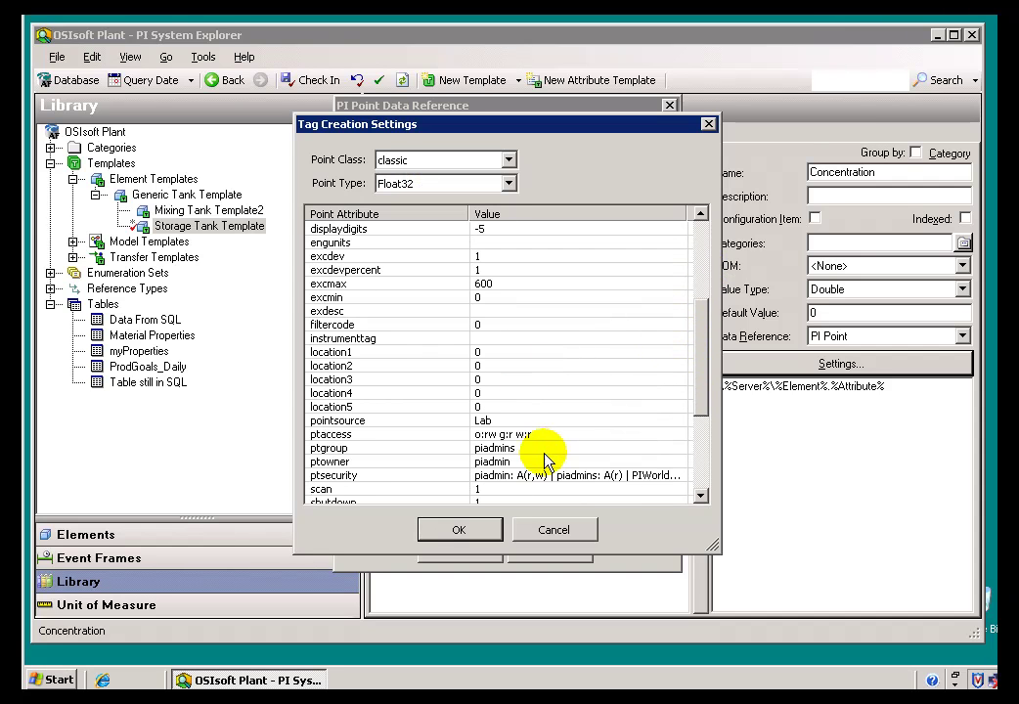
{"action": "left_click", "coordinate": [518, 419]}
{"action": "type", "text": "r"}
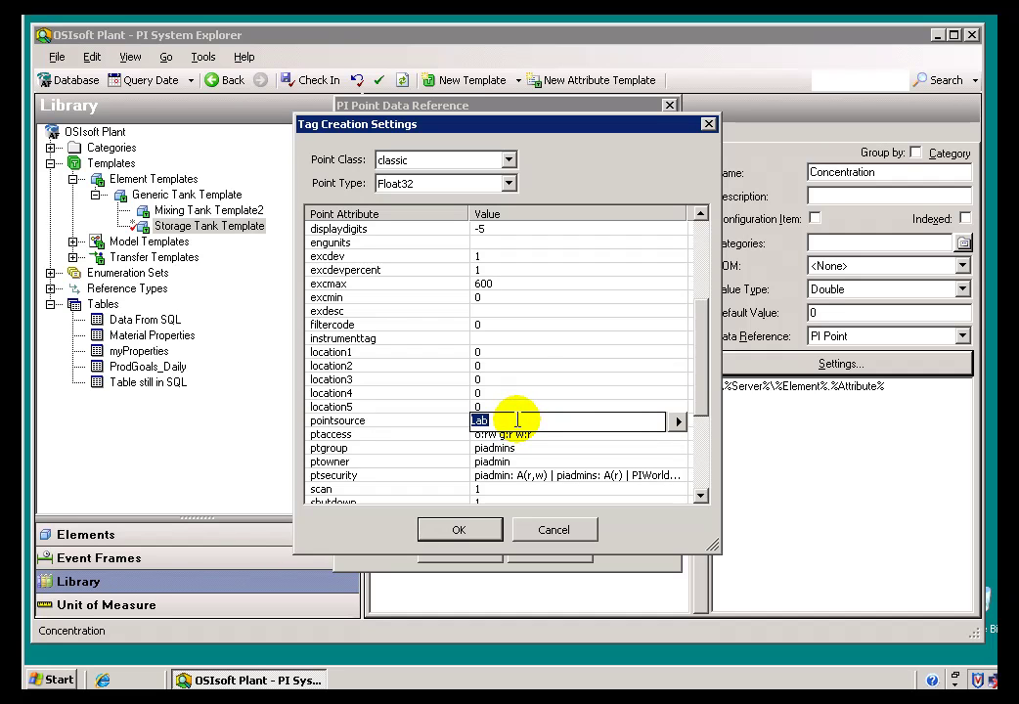
{"action": "left_click", "coordinate": [489, 365]}
{"action": "type", "text": "3"}
{"action": "left_click", "coordinate": [498, 393]}
{"action": "type", "text": "1"}
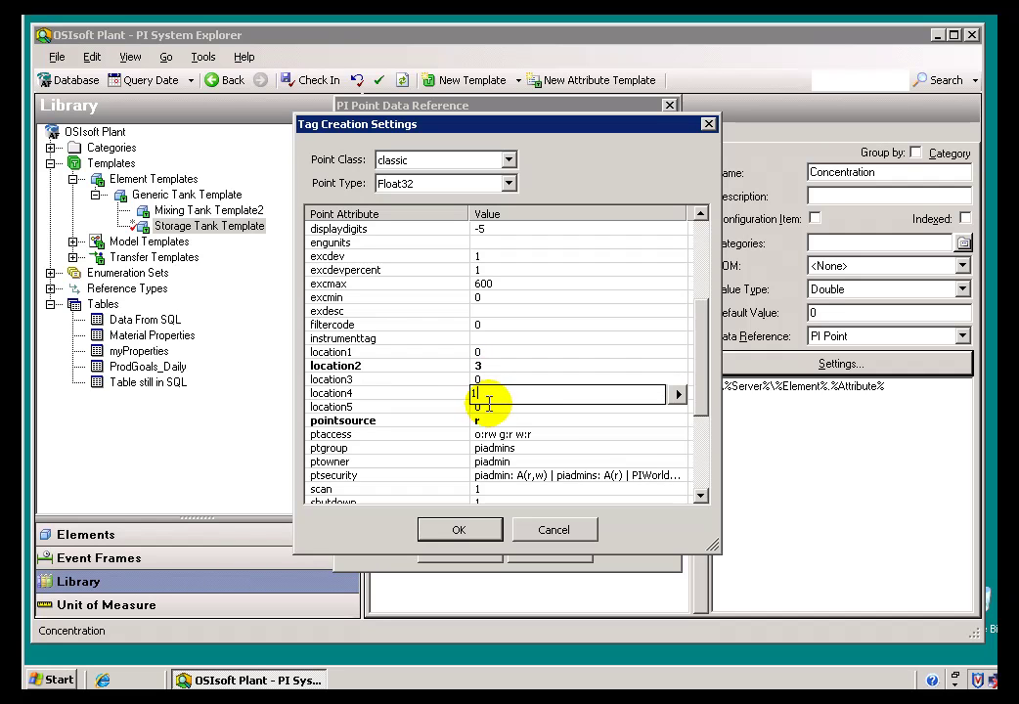
{"action": "left_click", "coordinate": [499, 406]}
{"action": "type", "text": "1"}
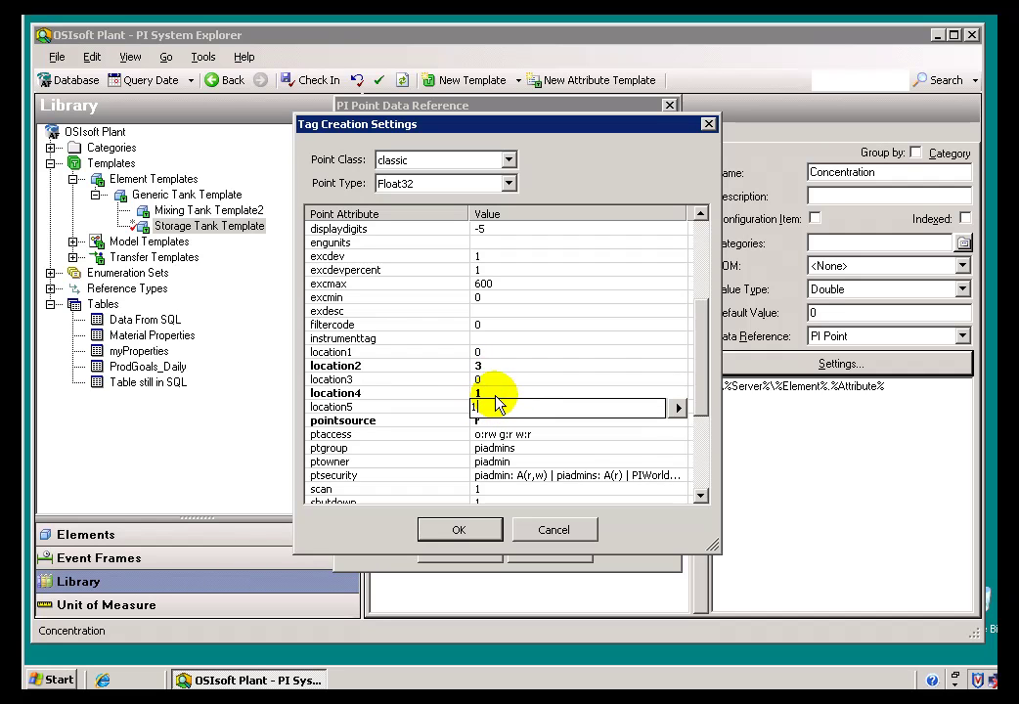
{"action": "left_click", "coordinate": [499, 392]}
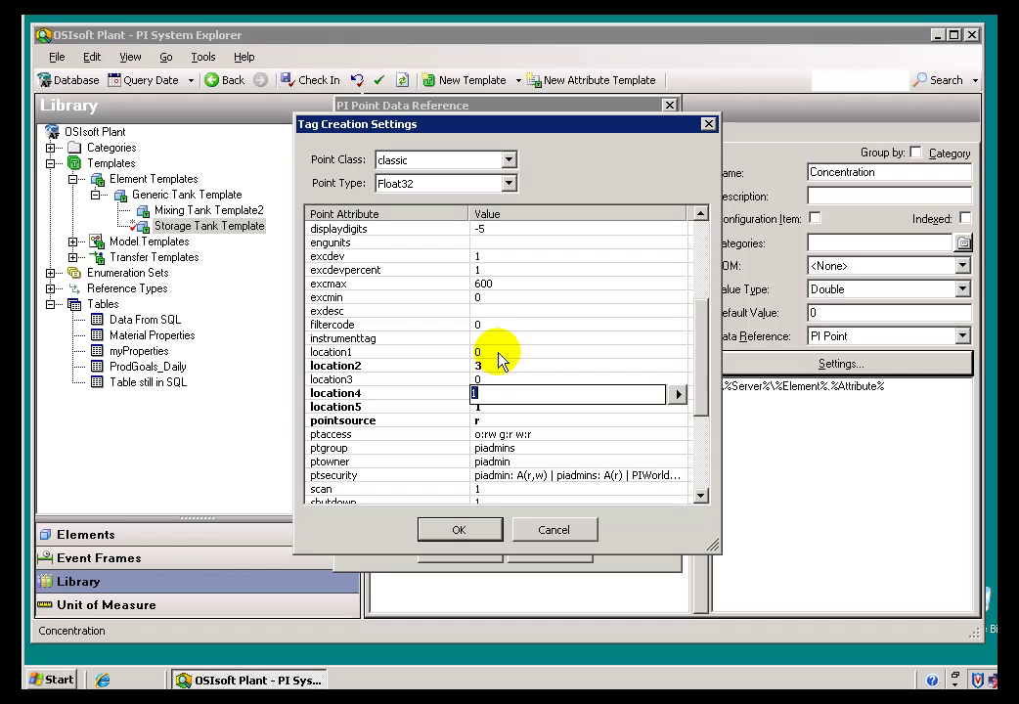
{"action": "left_click", "coordinate": [497, 352]}
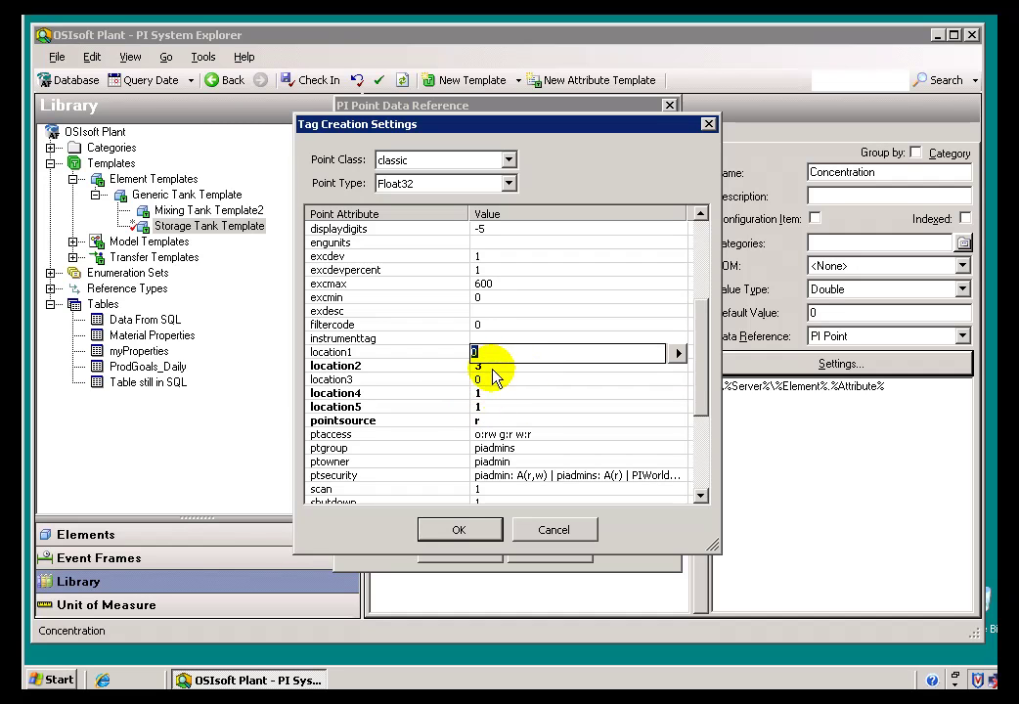
Confirm the tag creation settings and Concentration's PI Point reference.
{"action": "left_click", "coordinate": [460, 530]}
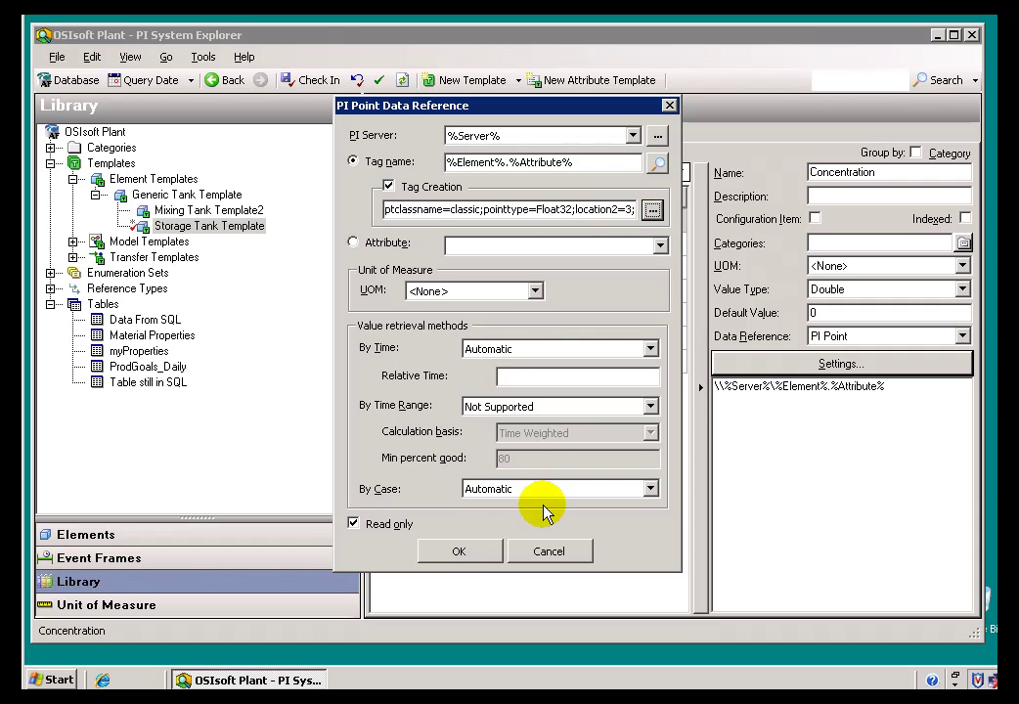
{"action": "left_click", "coordinate": [474, 554]}
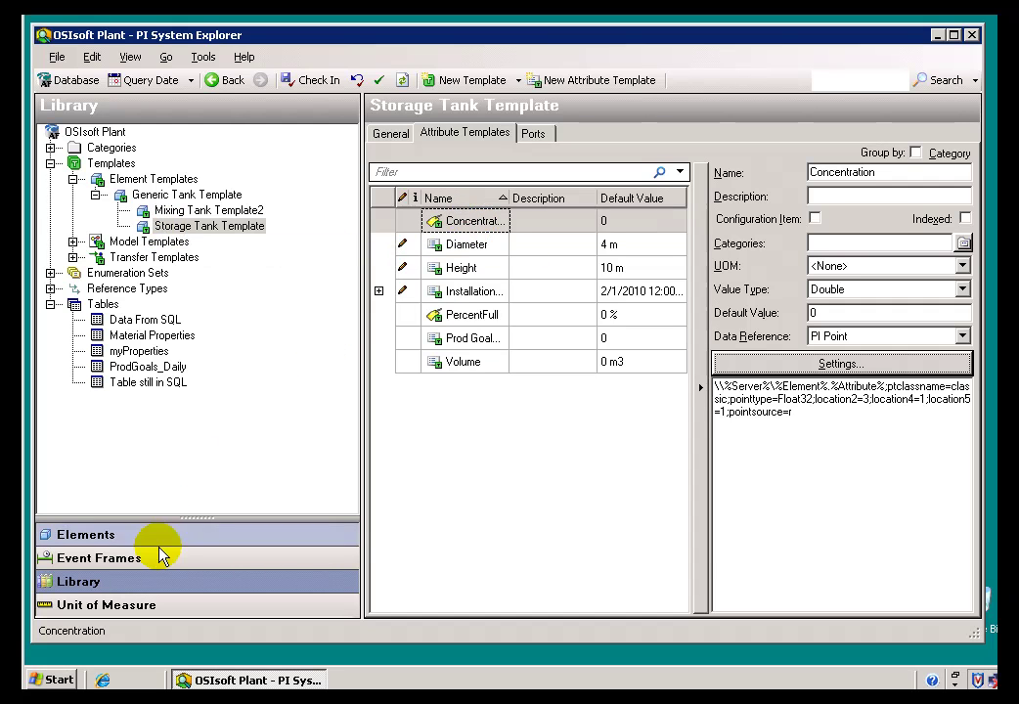
Create a new child element with no template under Production Area.
{"action": "left_click", "coordinate": [93, 541]}
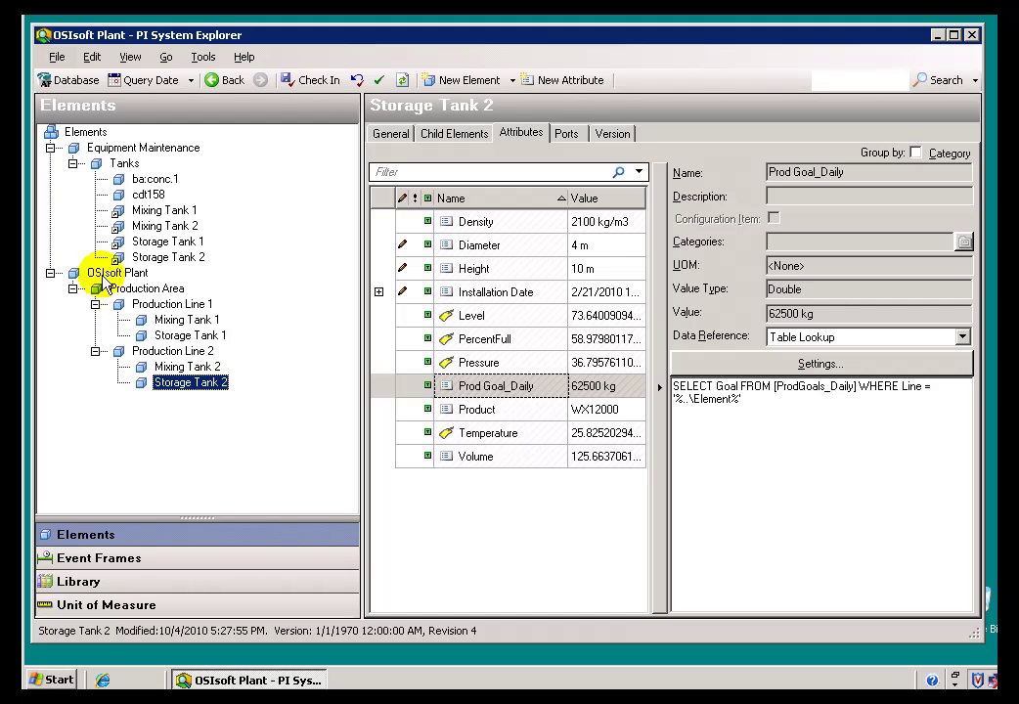
{"action": "left_click", "coordinate": [161, 352]}
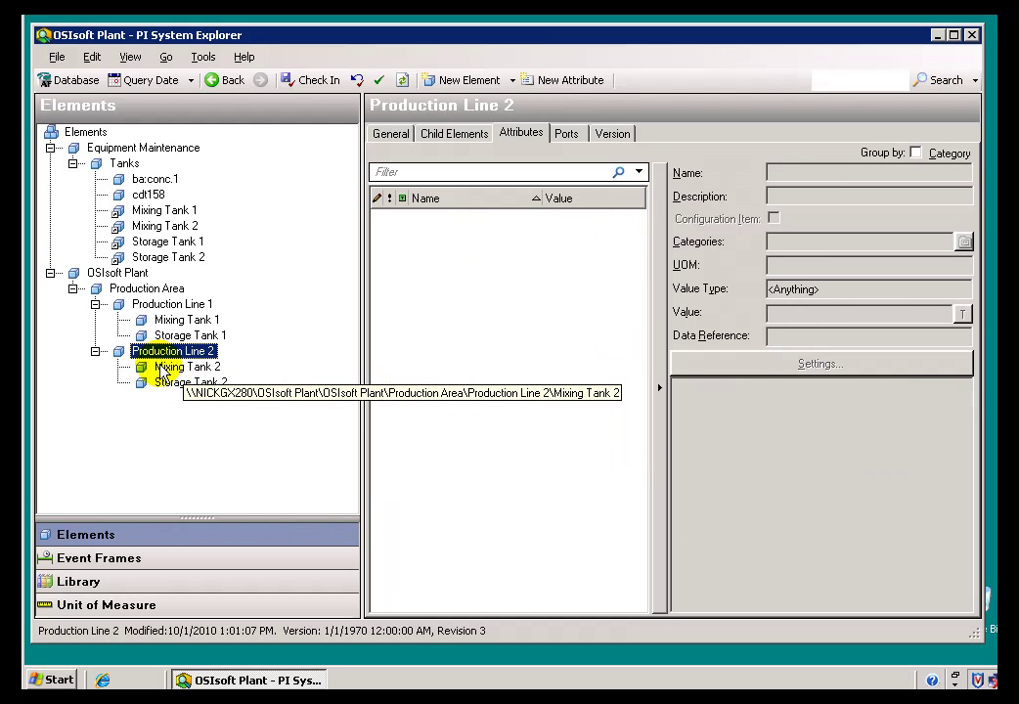
{"action": "left_click", "coordinate": [144, 290]}
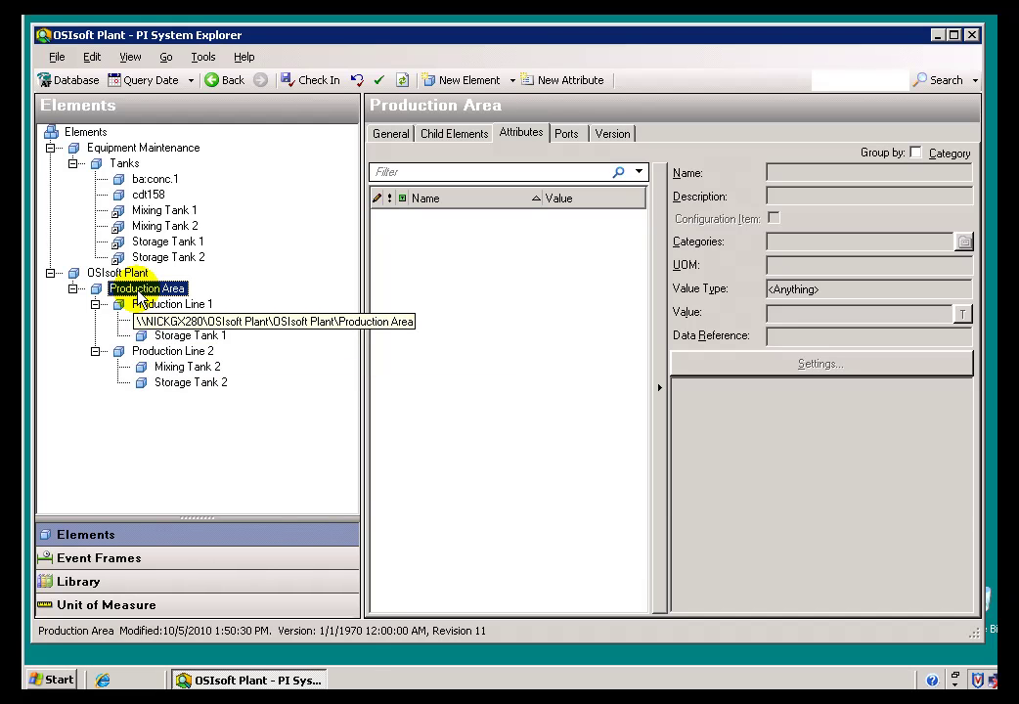
{"action": "right_click", "coordinate": [141, 298]}
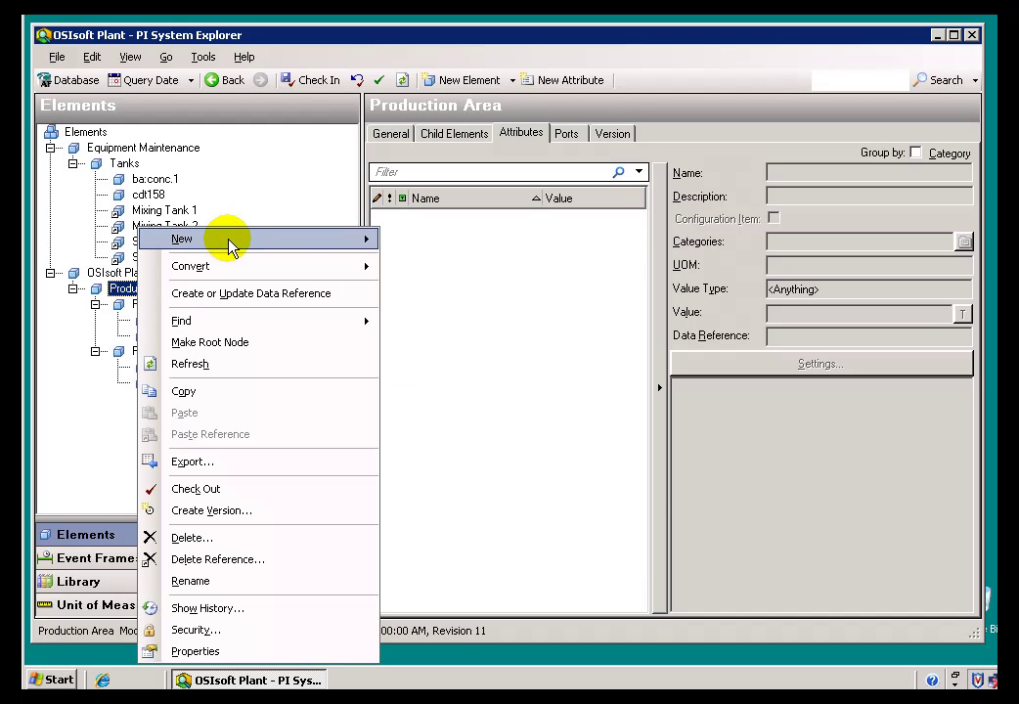
{"action": "left_click", "coordinate": [458, 244]}
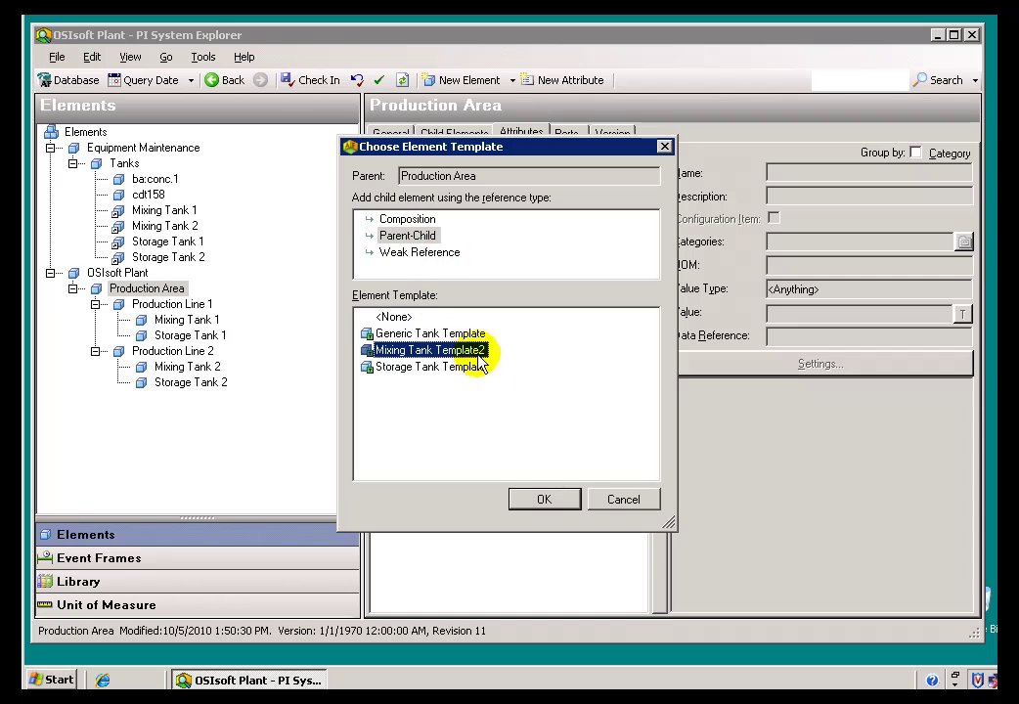
{"action": "left_click", "coordinate": [396, 319]}
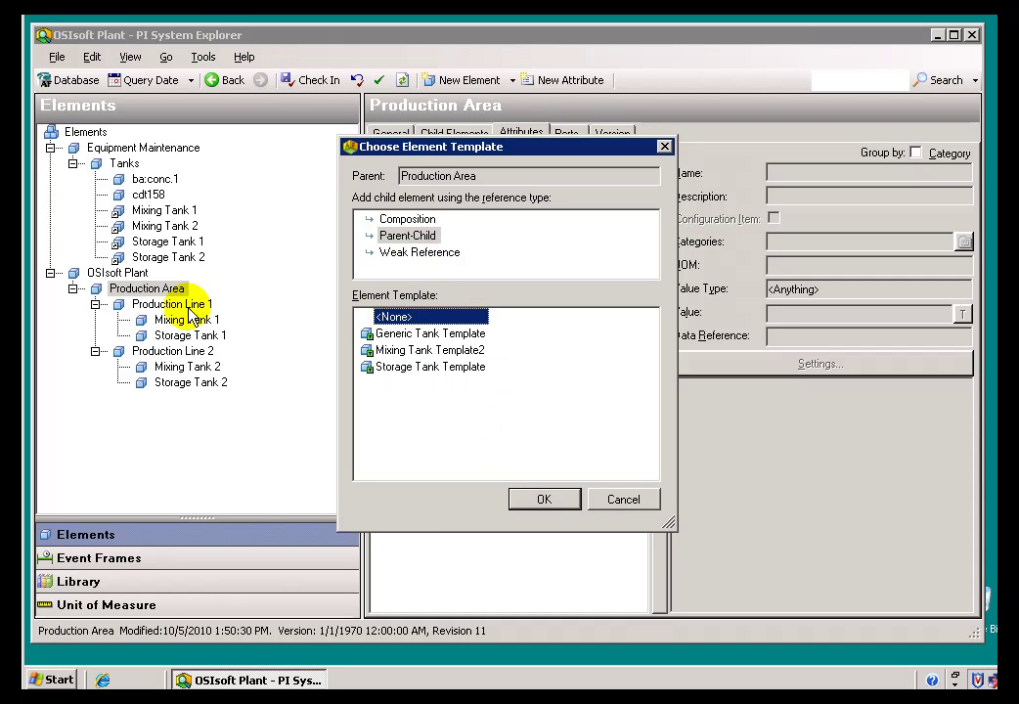
{"action": "left_click", "coordinate": [535, 500]}
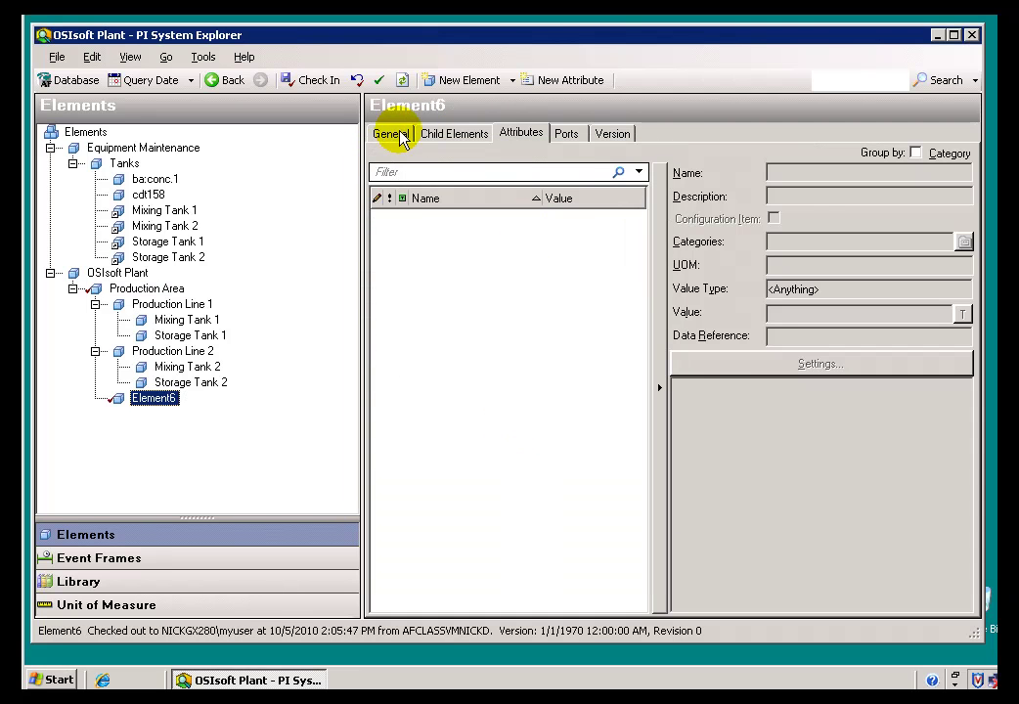
Rename the new element Production Line 3 and check it in.
{"action": "left_click", "coordinate": [391, 132]}
{"action": "left_click_drag", "start_coordinate": [536, 156], "coordinate": [480, 157]}
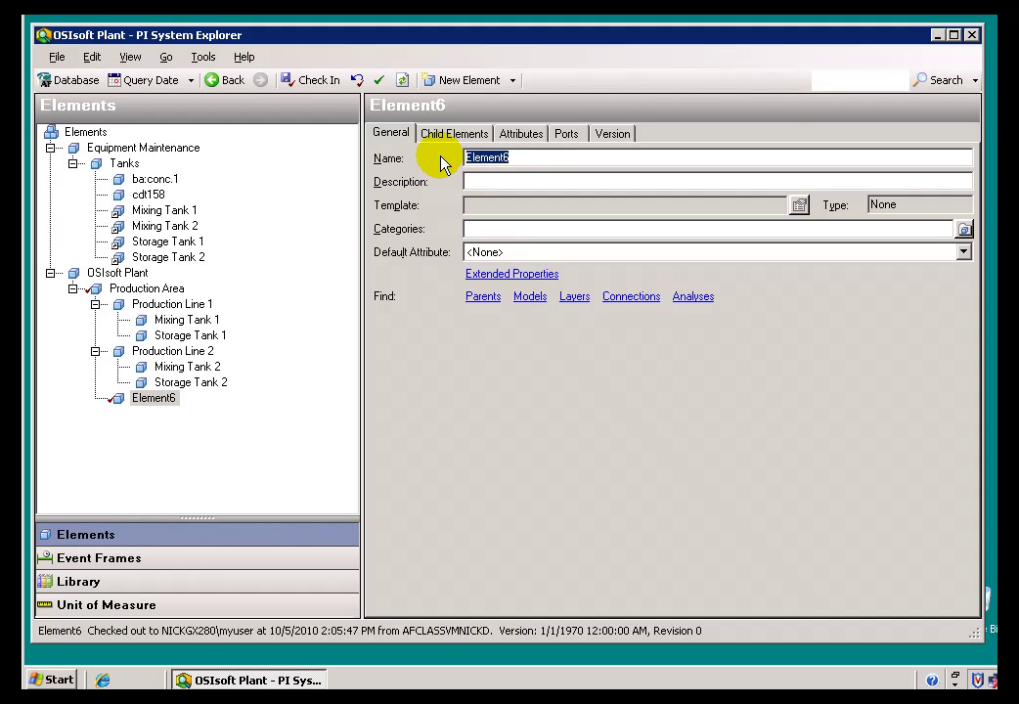
{"action": "type", "text": "Production Line 3"}
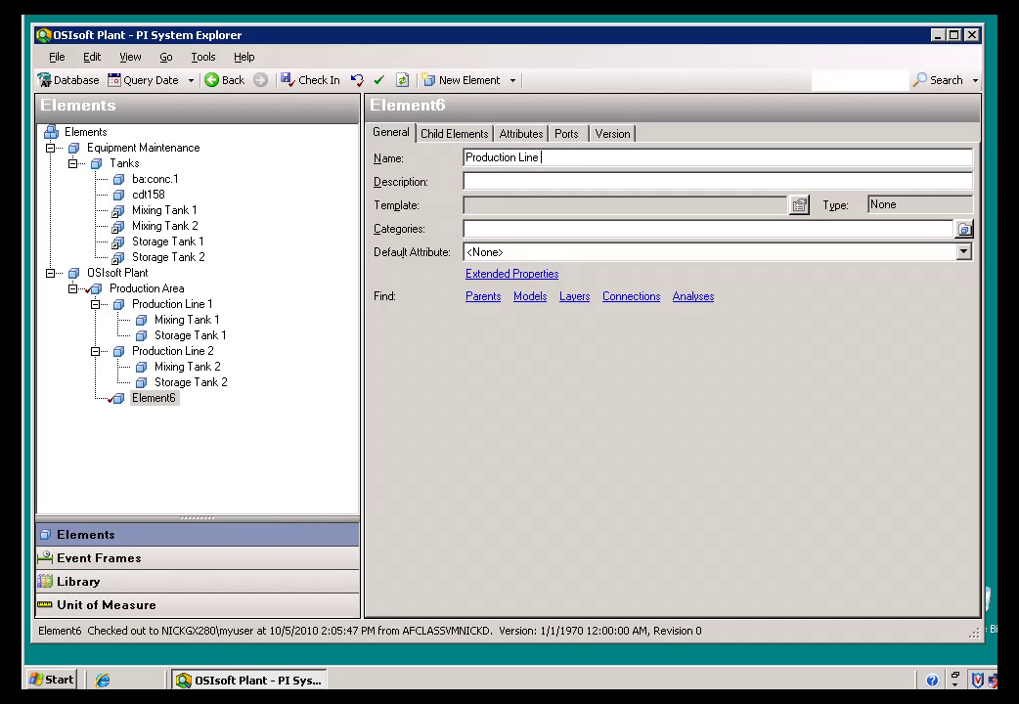
{"action": "left_click", "coordinate": [470, 139]}
{"action": "left_click", "coordinate": [517, 136]}
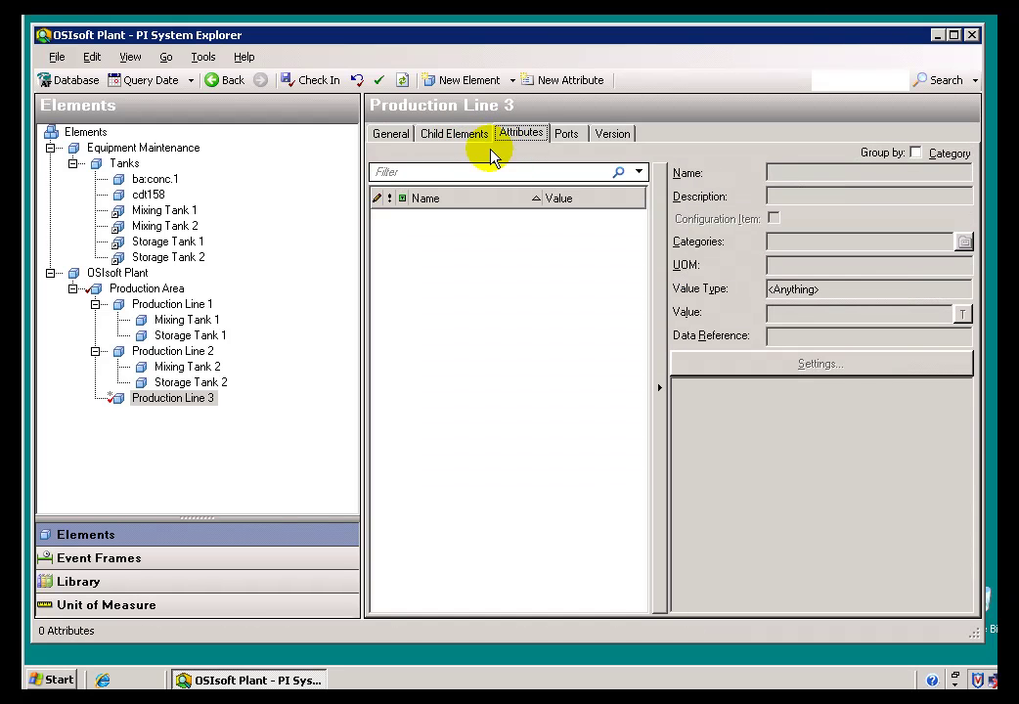
{"action": "left_click", "coordinate": [161, 351]}
{"action": "left_click", "coordinate": [172, 304]}
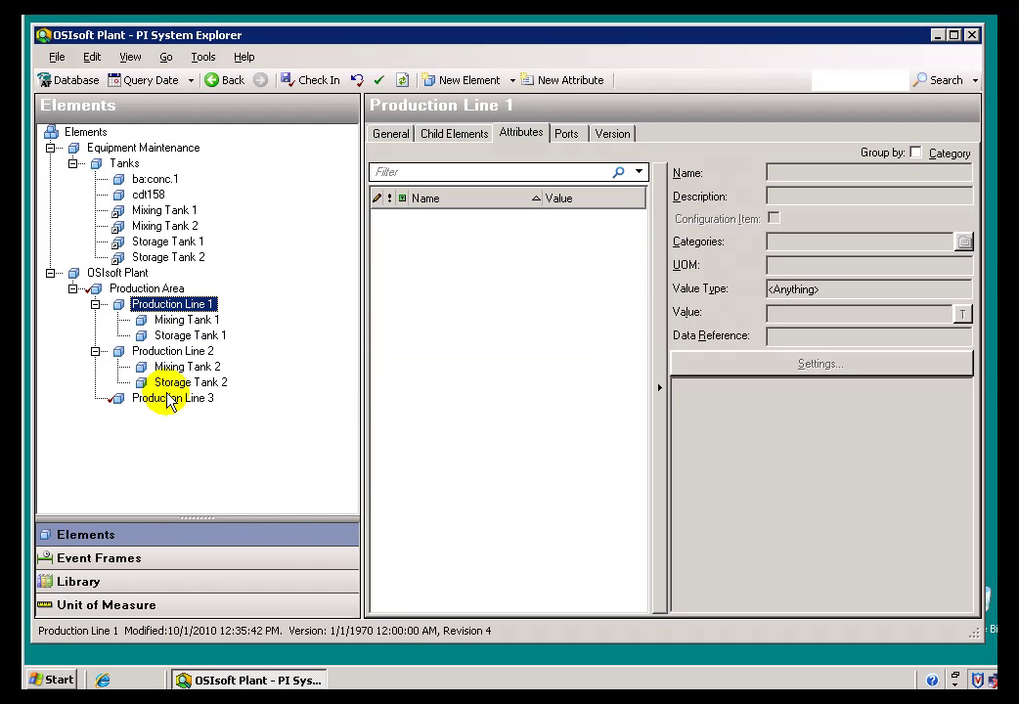
{"action": "left_click", "coordinate": [195, 400]}
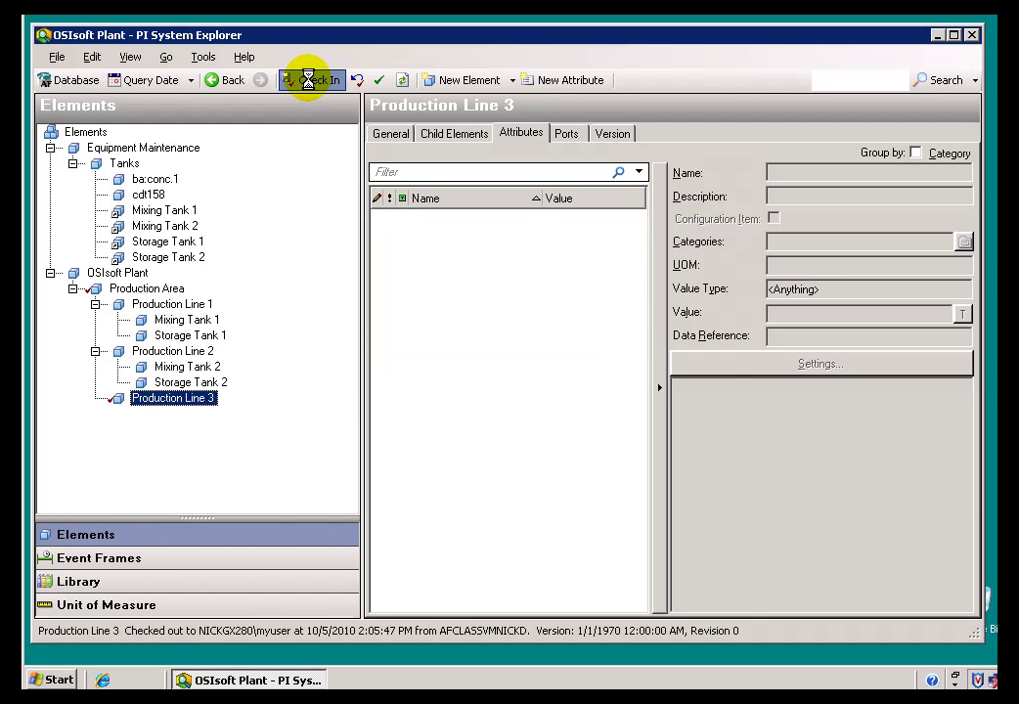
{"action": "left_click", "coordinate": [310, 82]}
Create a Storage Tank Template child under Production Line 3, renamed Storage Tank 3.
{"action": "right_click", "coordinate": [162, 402]}
{"action": "mouse_move", "coordinate": [273, 239]}
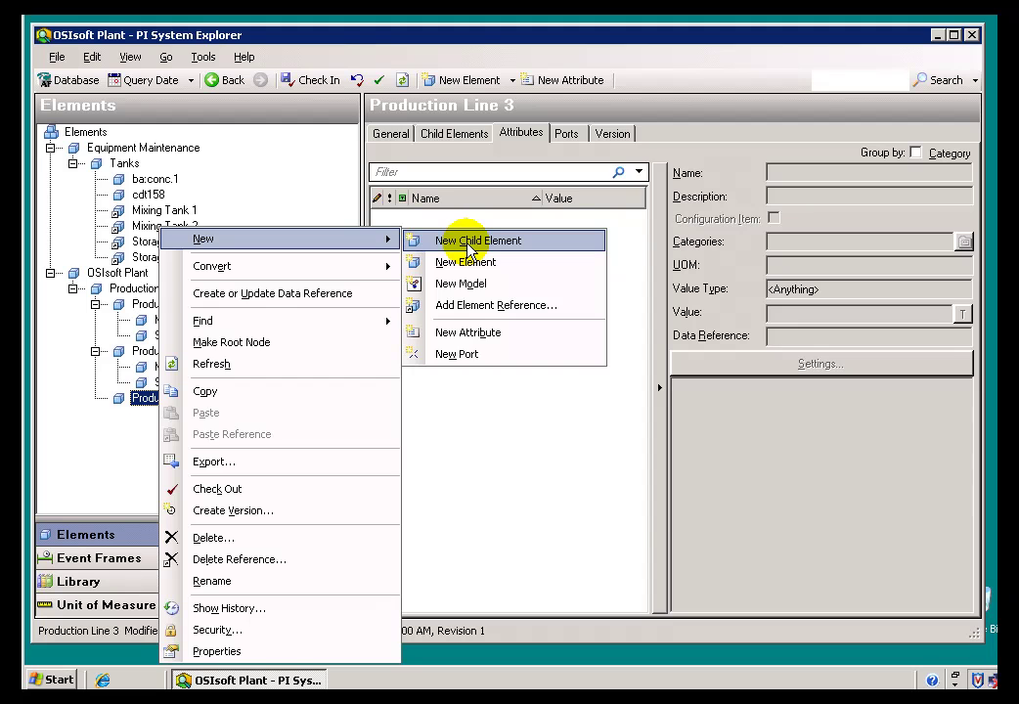
{"action": "left_click", "coordinate": [469, 241]}
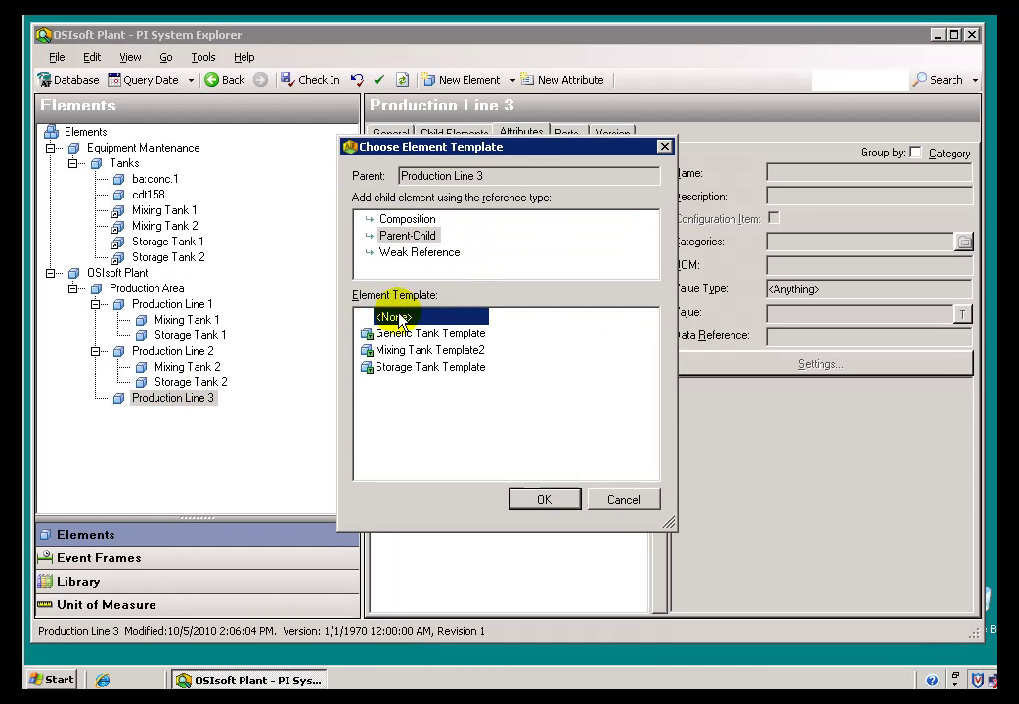
{"action": "left_click", "coordinate": [400, 368]}
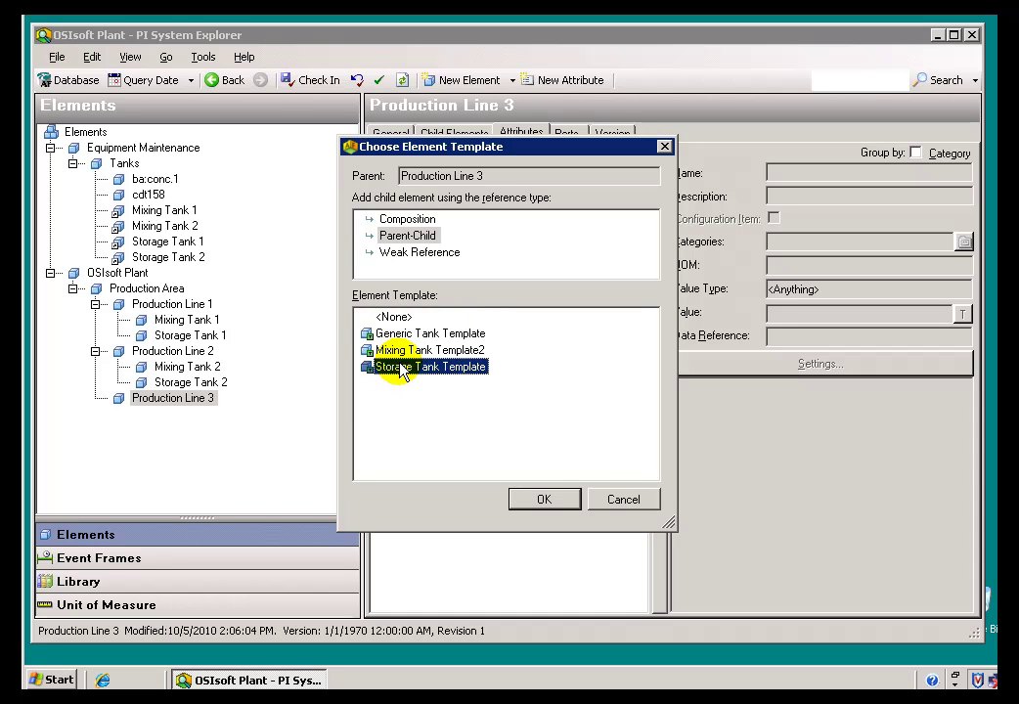
{"action": "left_click", "coordinate": [544, 500]}
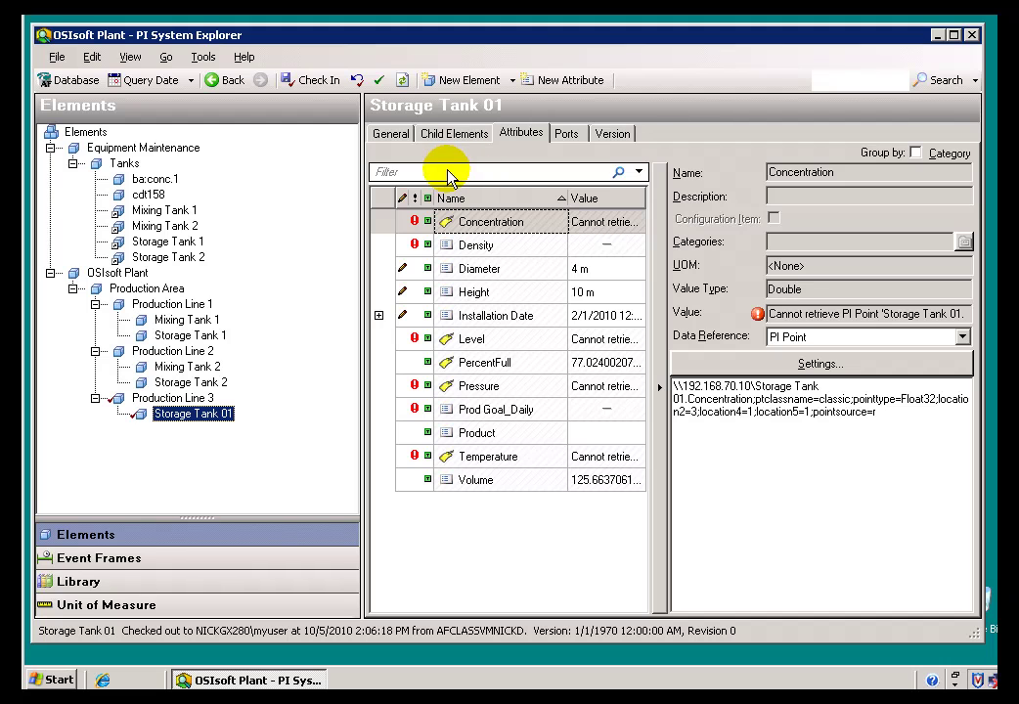
{"action": "left_click", "coordinate": [394, 137]}
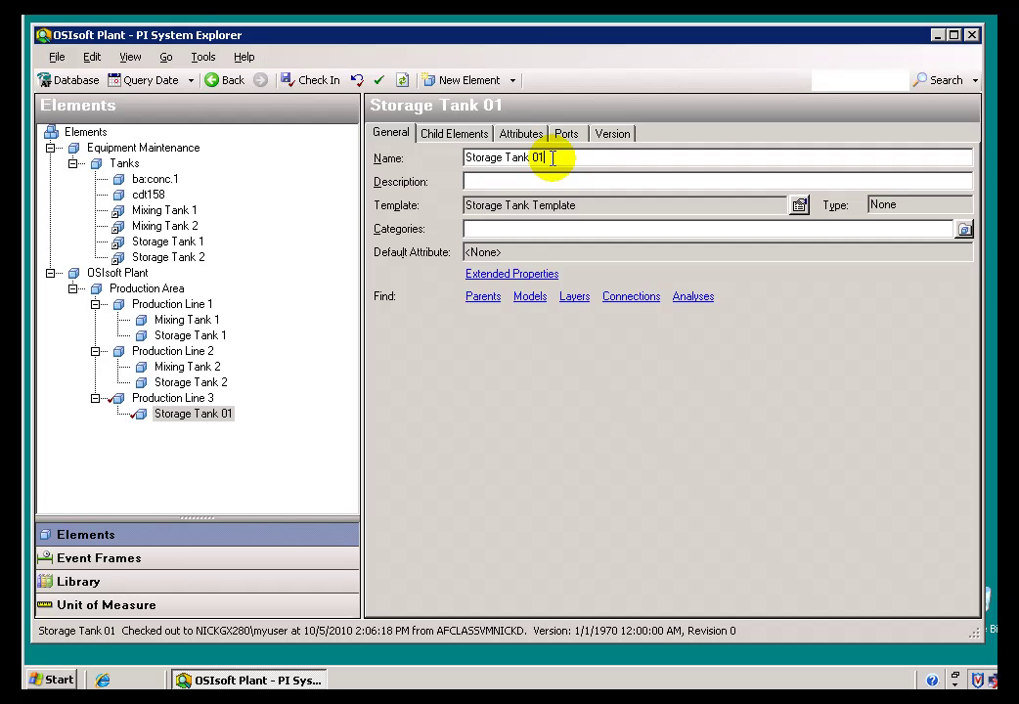
{"action": "type", "text": "3"}
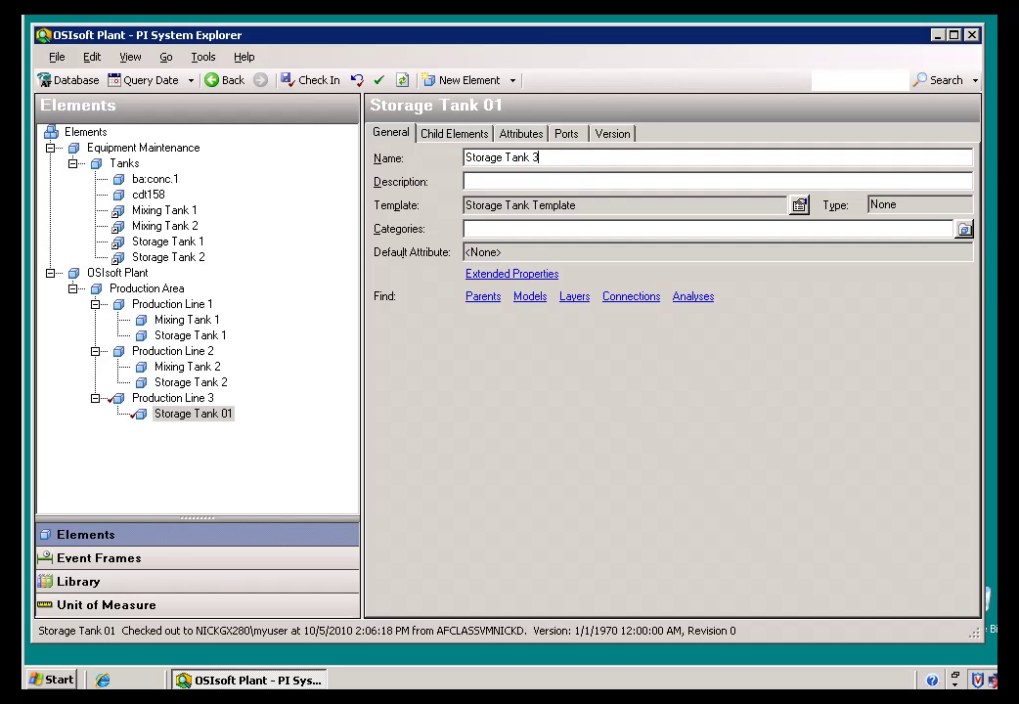
Verify Concentration's point path shows Storage Tank 3.Concentration, then check in the tank.
{"action": "left_click", "coordinate": [521, 135]}
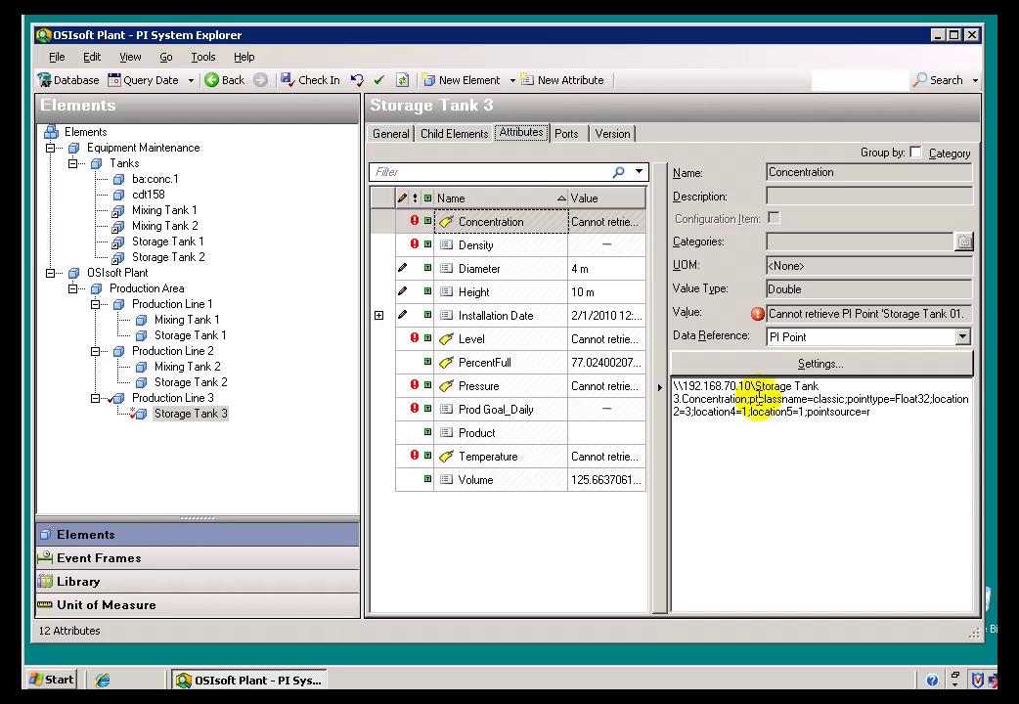
{"action": "left_click_drag", "start_coordinate": [754, 385], "coordinate": [750, 399]}
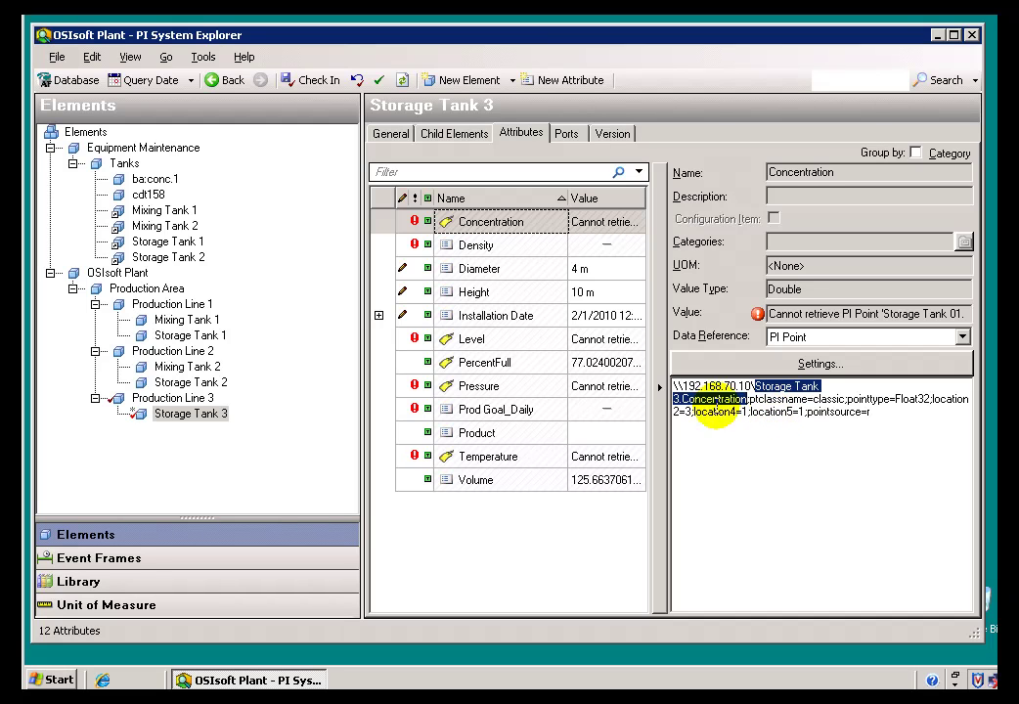
{"action": "left_click", "coordinate": [739, 435]}
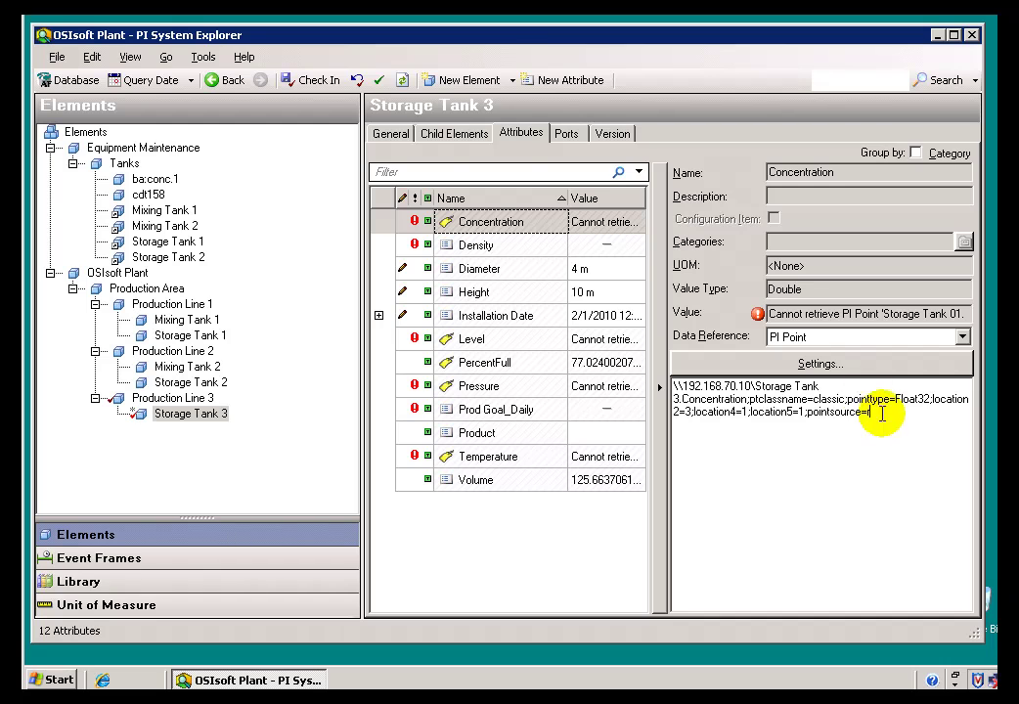
{"action": "left_click", "coordinate": [311, 86]}
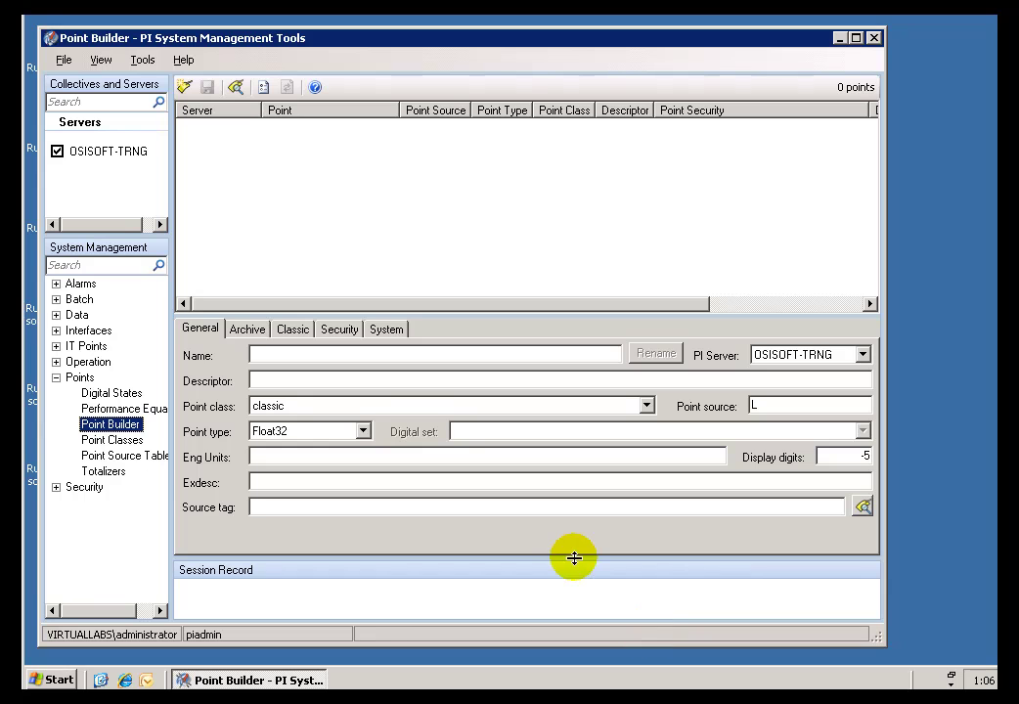
Search the PI server for tags matching stor*, finding none.
{"action": "left_click", "coordinate": [143, 60]}
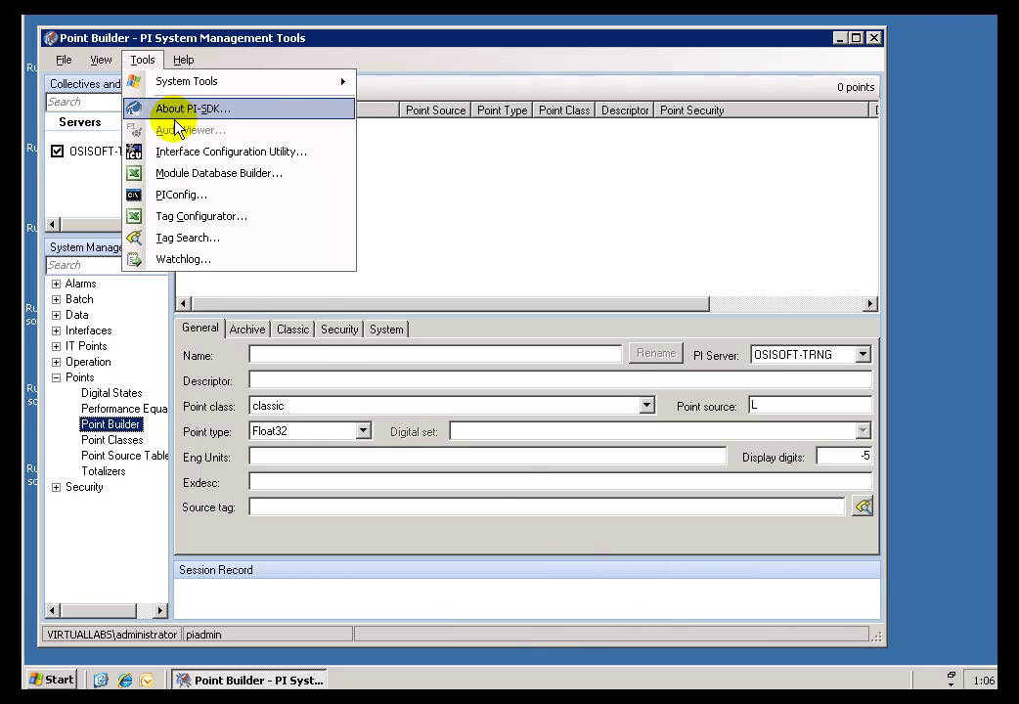
{"action": "left_click", "coordinate": [196, 238]}
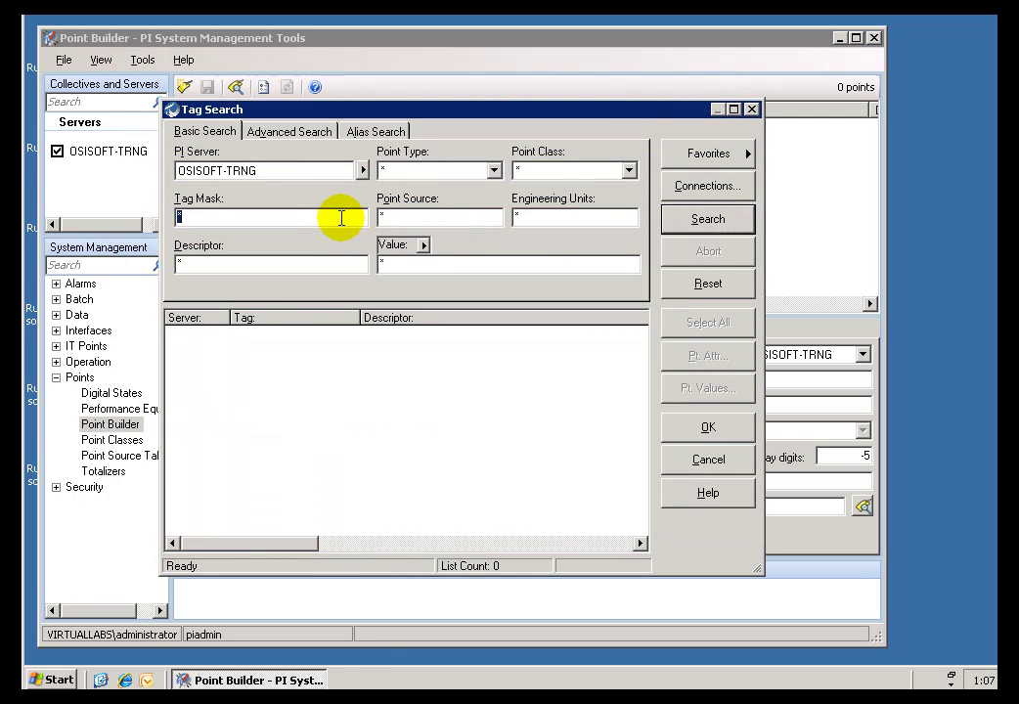
{"action": "type", "text": "stor"}
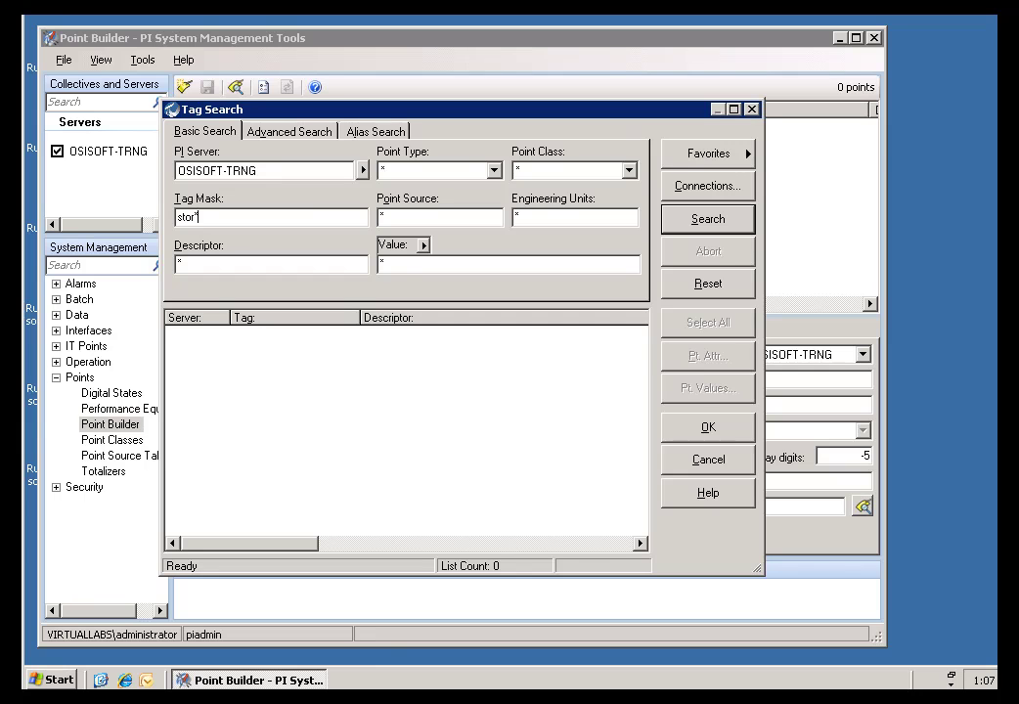
{"action": "left_click", "coordinate": [687, 230]}
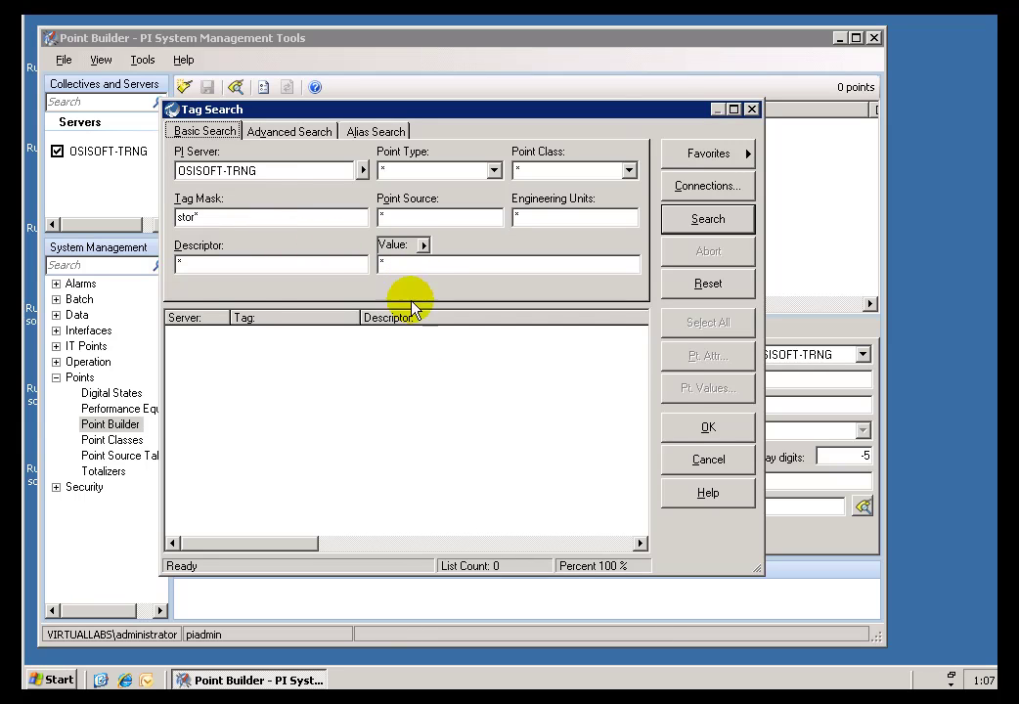
{"action": "left_click", "coordinate": [716, 219]}
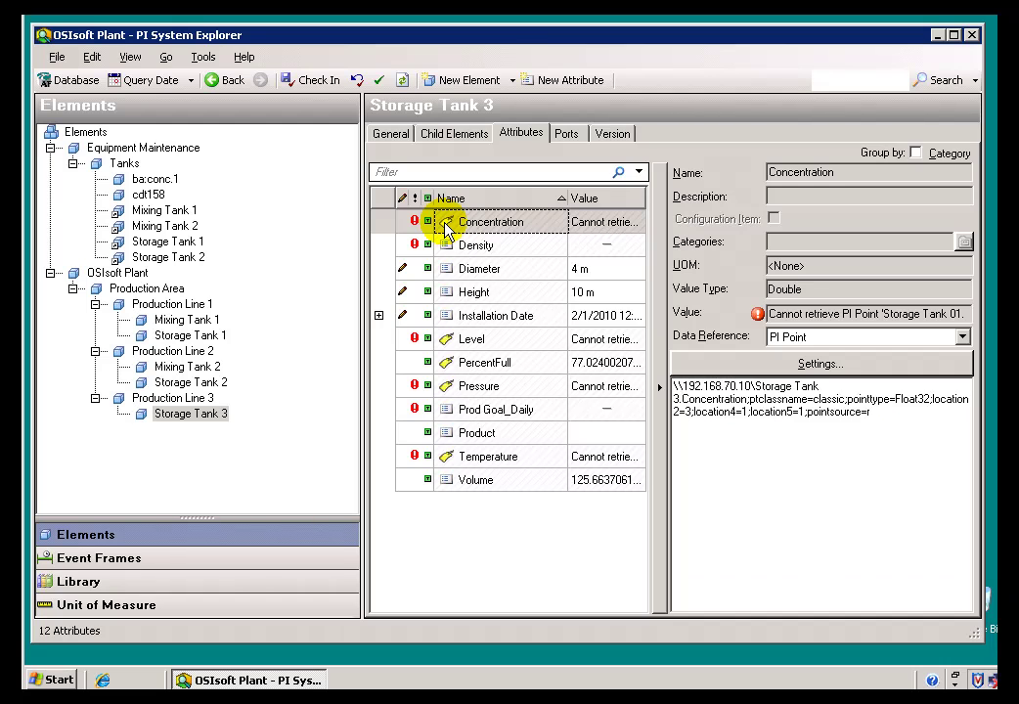
Review the action menu of Storage Tank 3's Concentration attribute.
{"action": "right_click", "coordinate": [444, 226]}
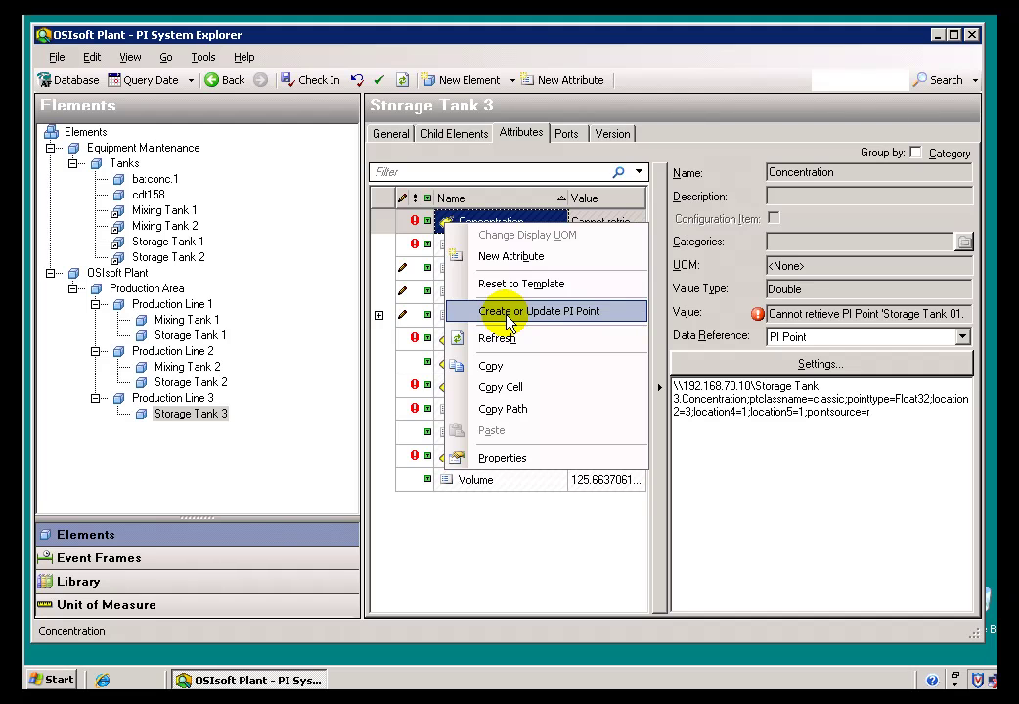
{"action": "left_click", "coordinate": [458, 221]}
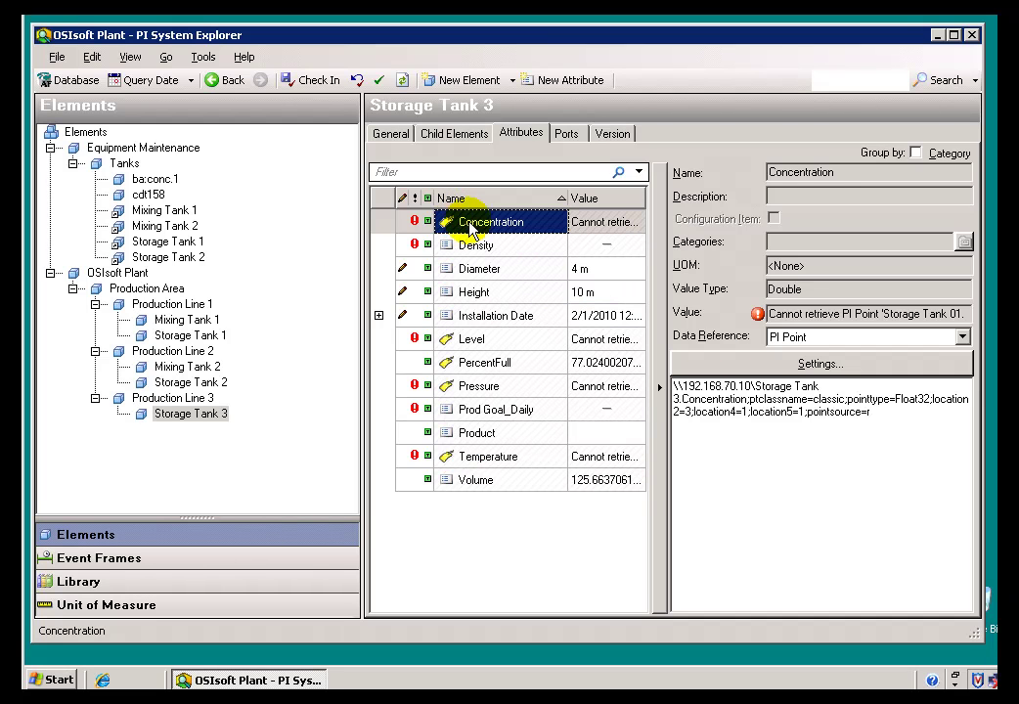
{"action": "right_click", "coordinate": [454, 227]}
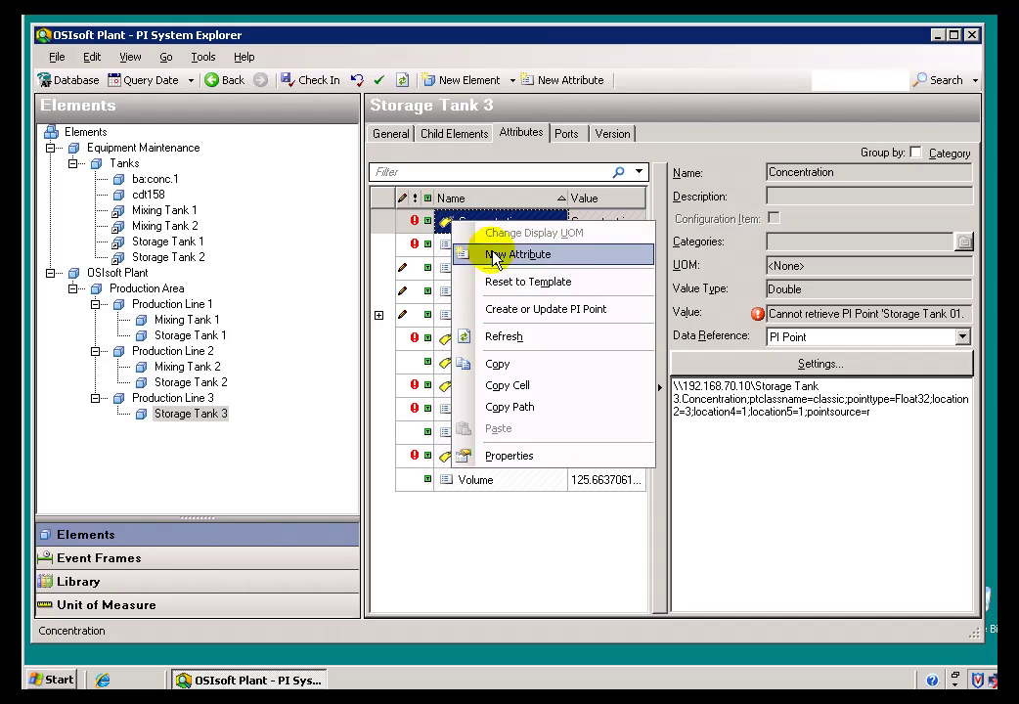
{"action": "left_click", "coordinate": [468, 221]}
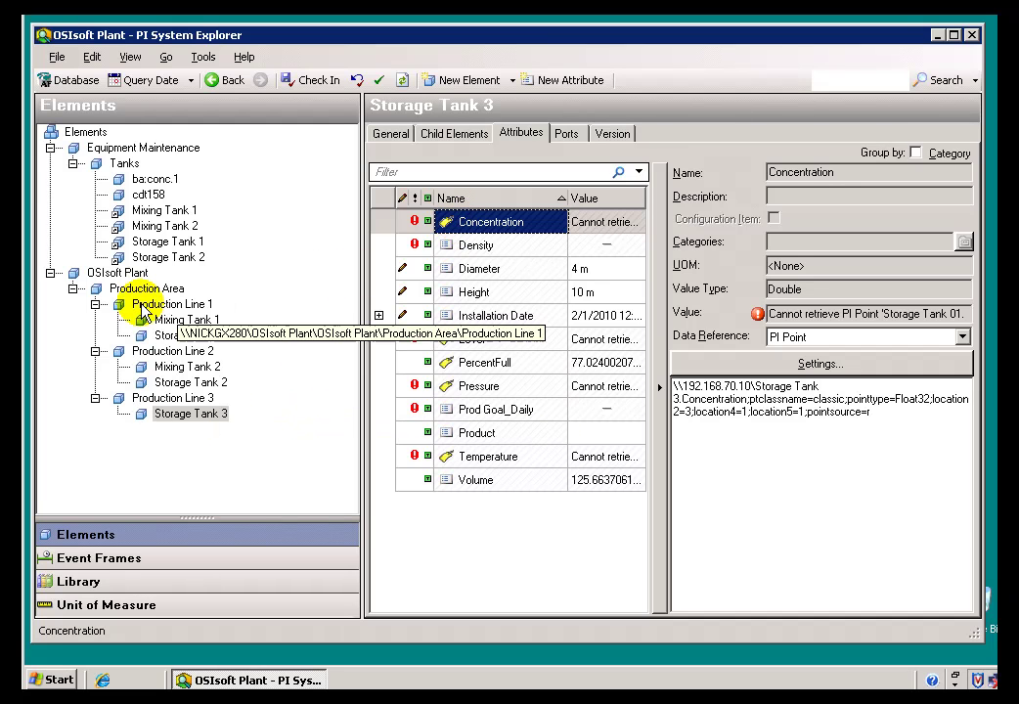
Bring up Production Line 3's actions and move between it and Storage Tank 3.
{"action": "left_click", "coordinate": [171, 399]}
{"action": "right_click", "coordinate": [171, 401]}
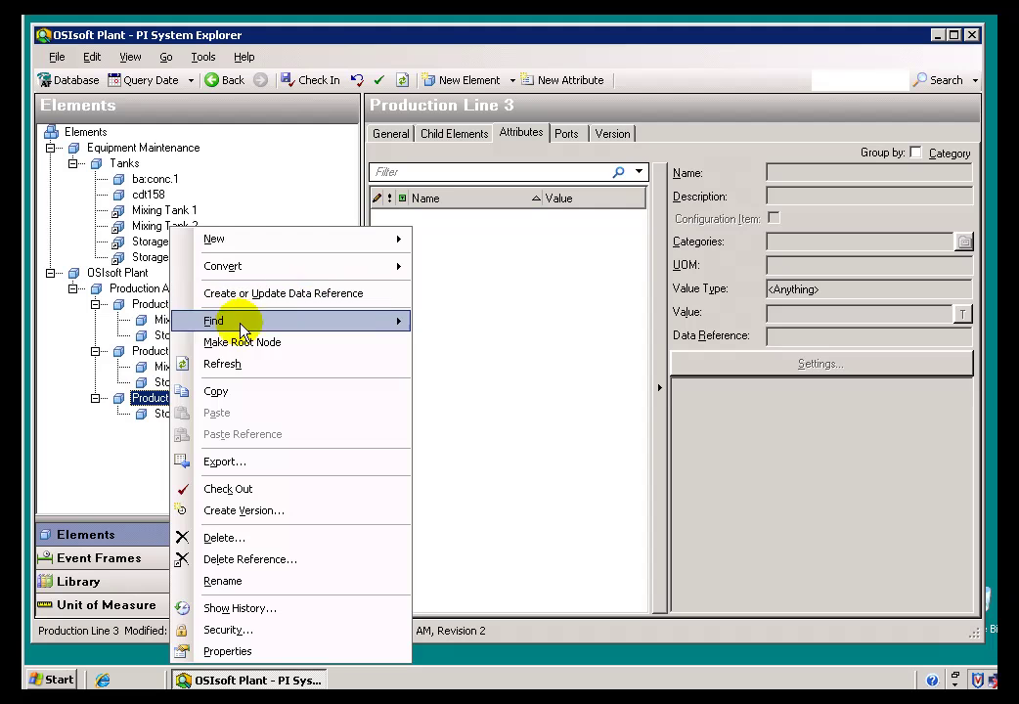
{"action": "left_click", "coordinate": [166, 412]}
{"action": "left_click", "coordinate": [168, 413]}
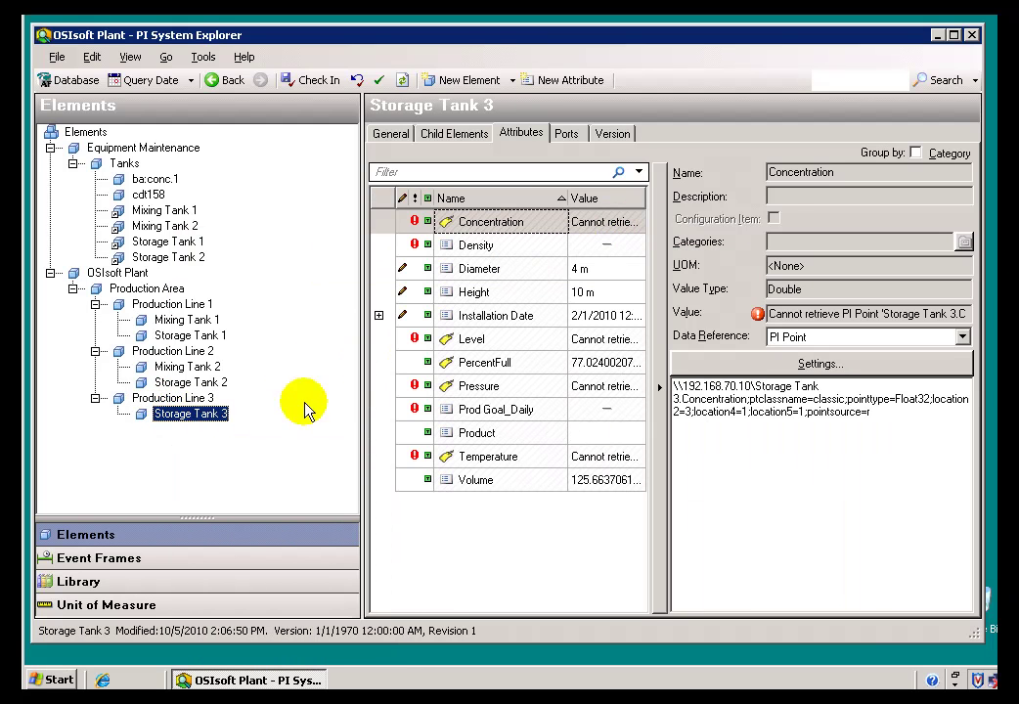
{"action": "left_click", "coordinate": [193, 399]}
{"action": "left_click", "coordinate": [168, 412]}
{"action": "left_click", "coordinate": [175, 399]}
Create Production Line 3's PI Points and check in Storage Tank 3, now reading Concentration 50.
{"action": "right_click", "coordinate": [180, 401]}
{"action": "left_click", "coordinate": [285, 295]}
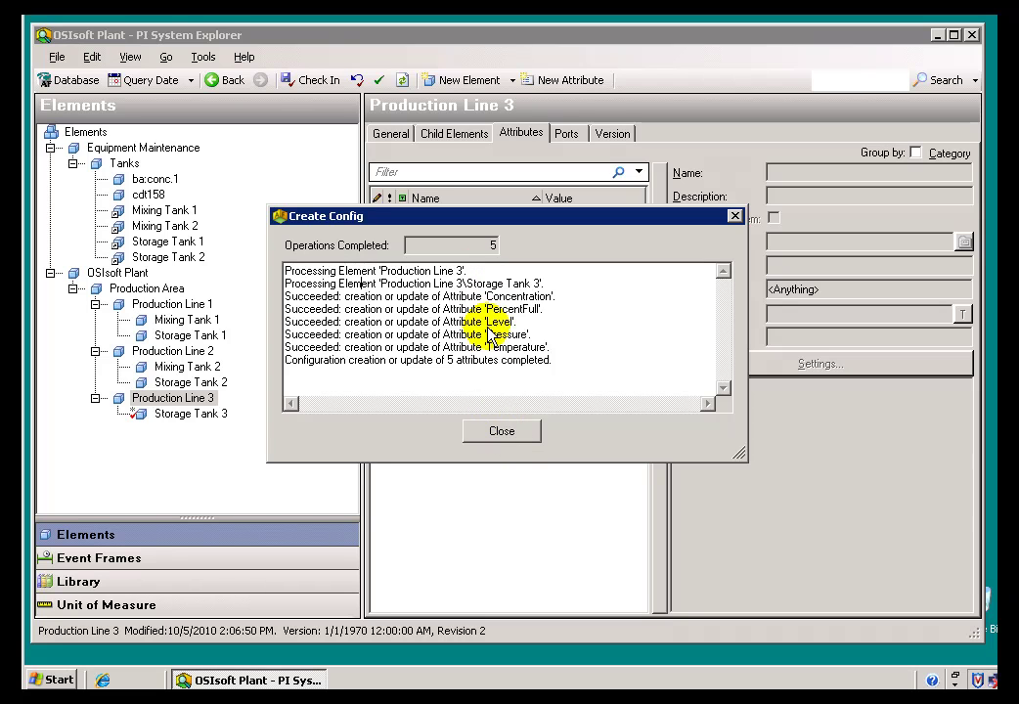
{"action": "left_click", "coordinate": [500, 431]}
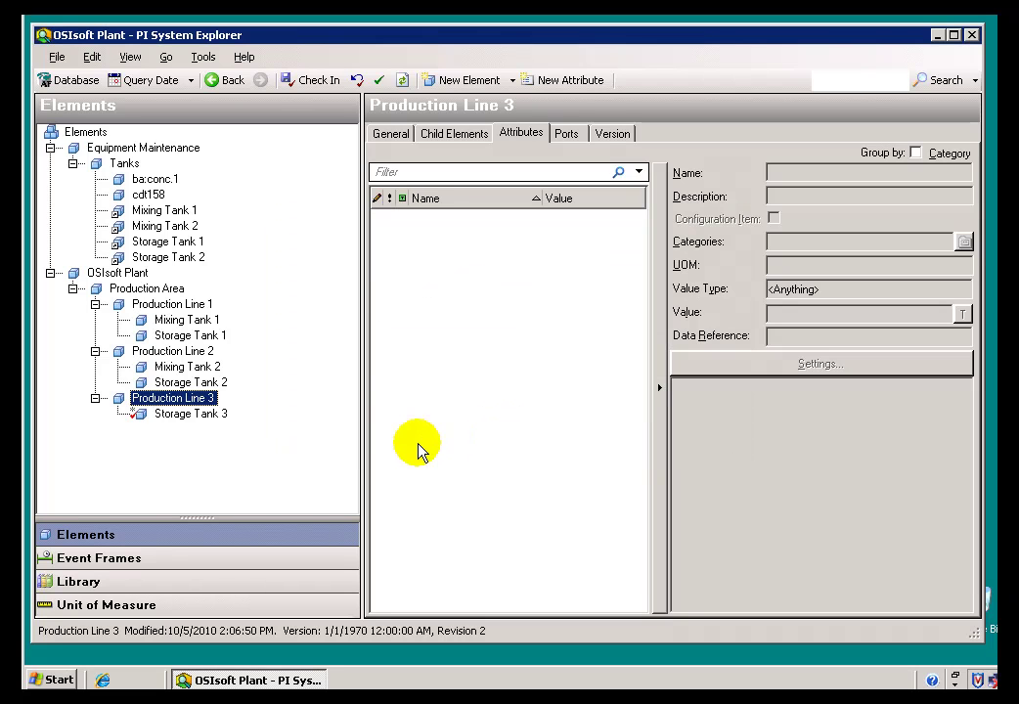
{"action": "left_click", "coordinate": [196, 415]}
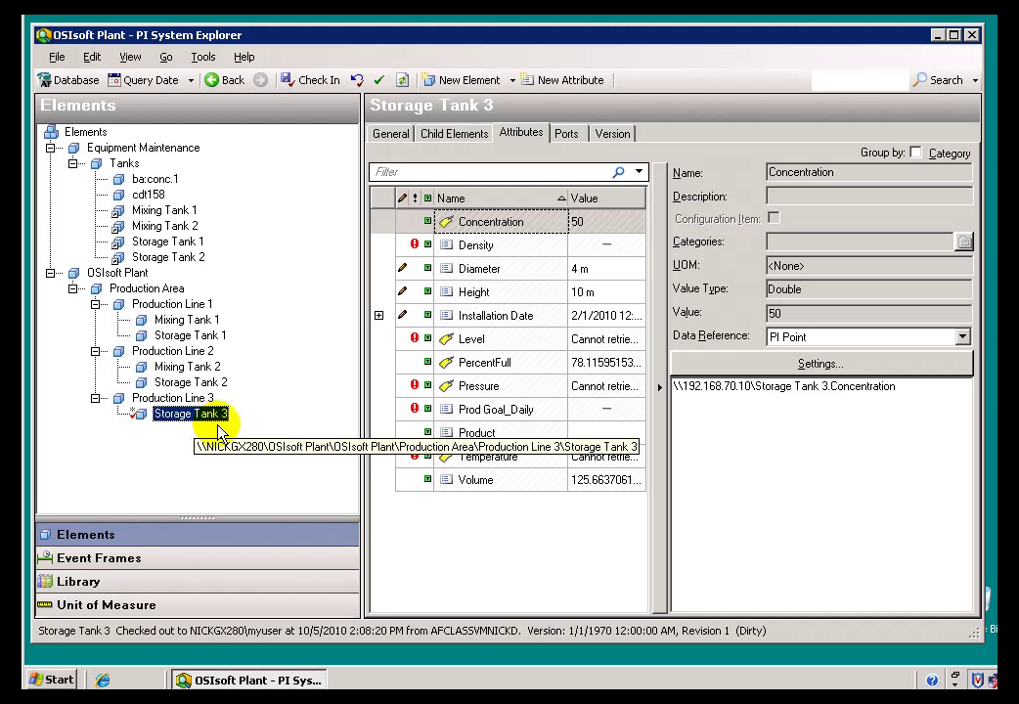
{"action": "left_click", "coordinate": [294, 80]}
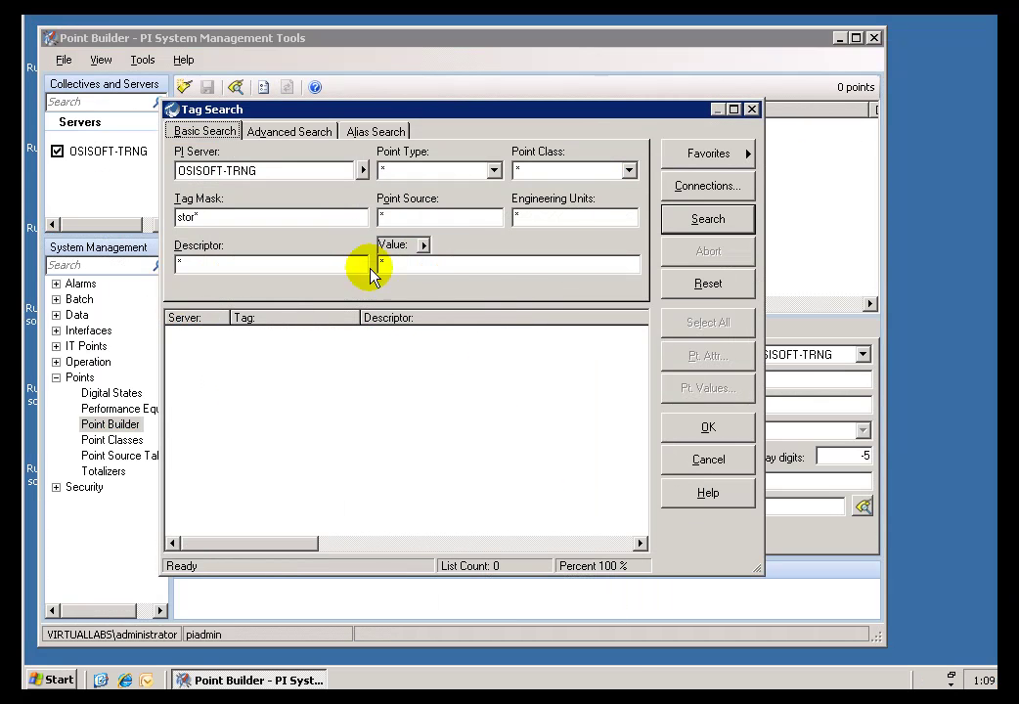
Search tags matching stor* and confirm Storage Tank 3.Concentration holds 50.000, then close the search.
{"action": "left_click", "coordinate": [235, 215]}
{"action": "left_click", "coordinate": [707, 223]}
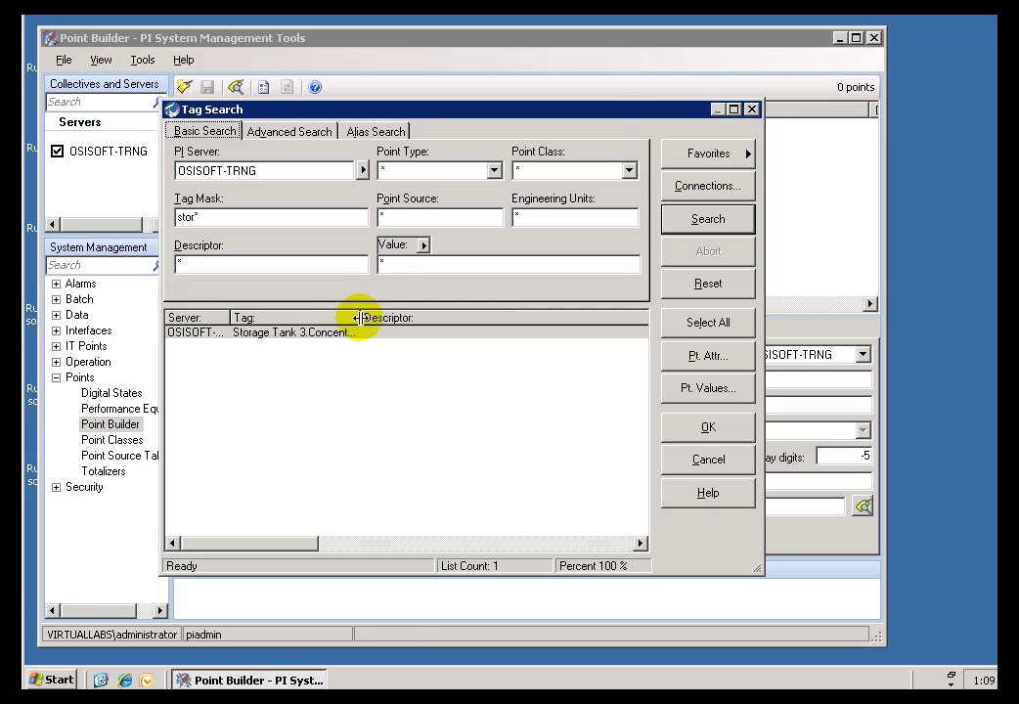
{"action": "left_click_drag", "start_coordinate": [360, 317], "coordinate": [485, 317]}
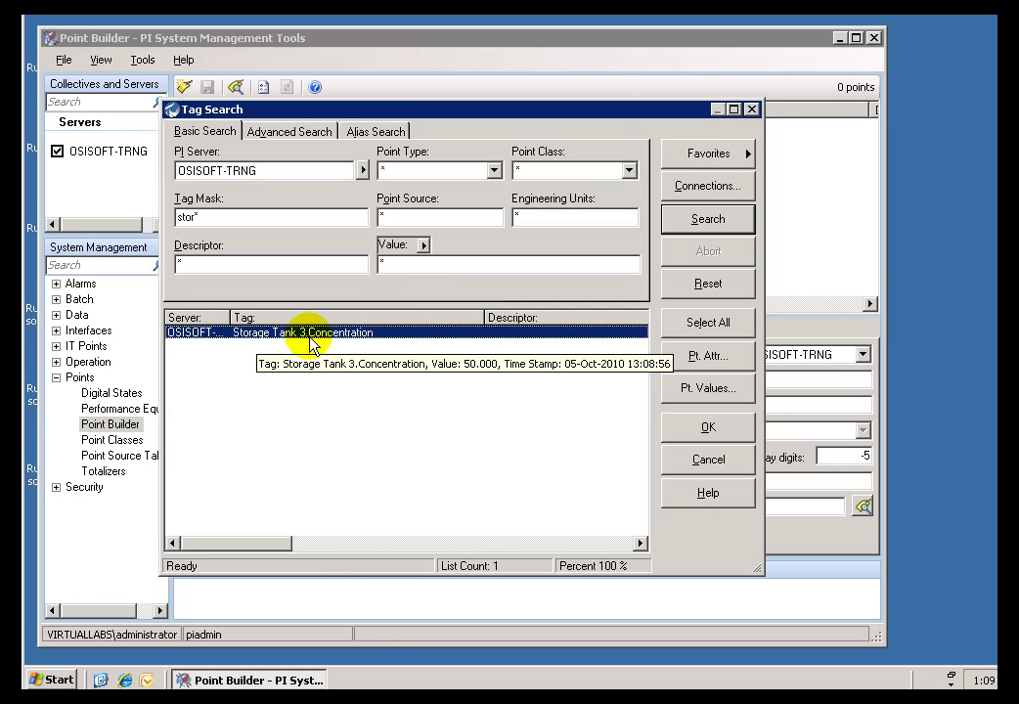
{"action": "left_click", "coordinate": [684, 389]}
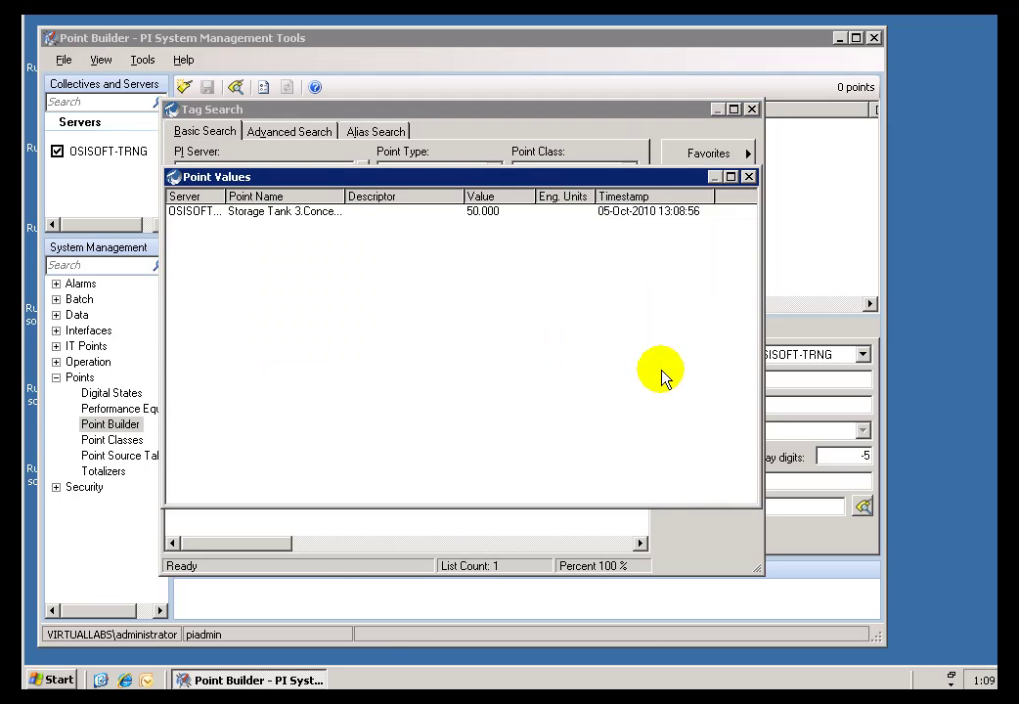
{"action": "left_click", "coordinate": [747, 177]}
{"action": "left_click", "coordinate": [704, 285]}
{"action": "left_click", "coordinate": [751, 109]}
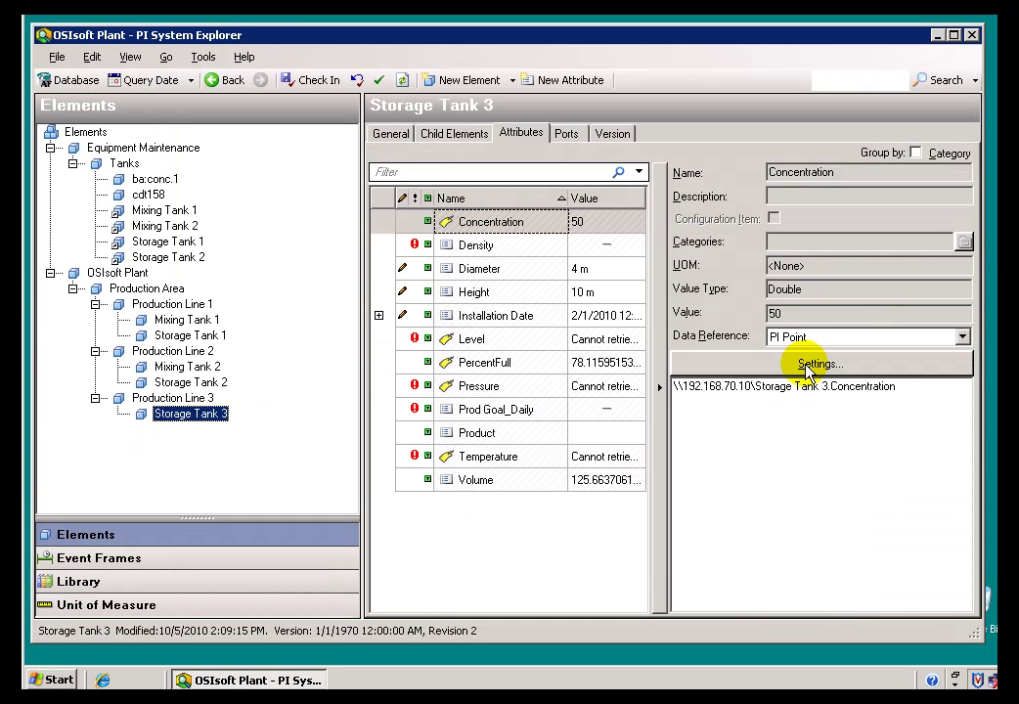
Open Storage Tank Template's Concentration PI Point settings, reviewing the %Element%.%Attribute% tag name pattern.
{"action": "left_click", "coordinate": [71, 585]}
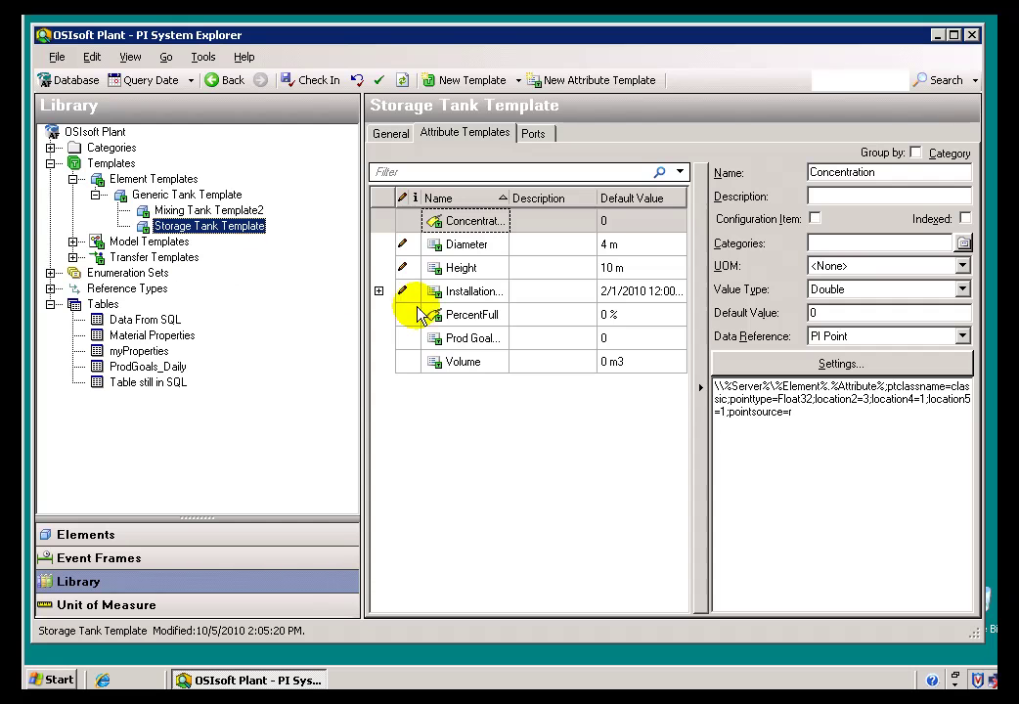
{"action": "left_click", "coordinate": [461, 219]}
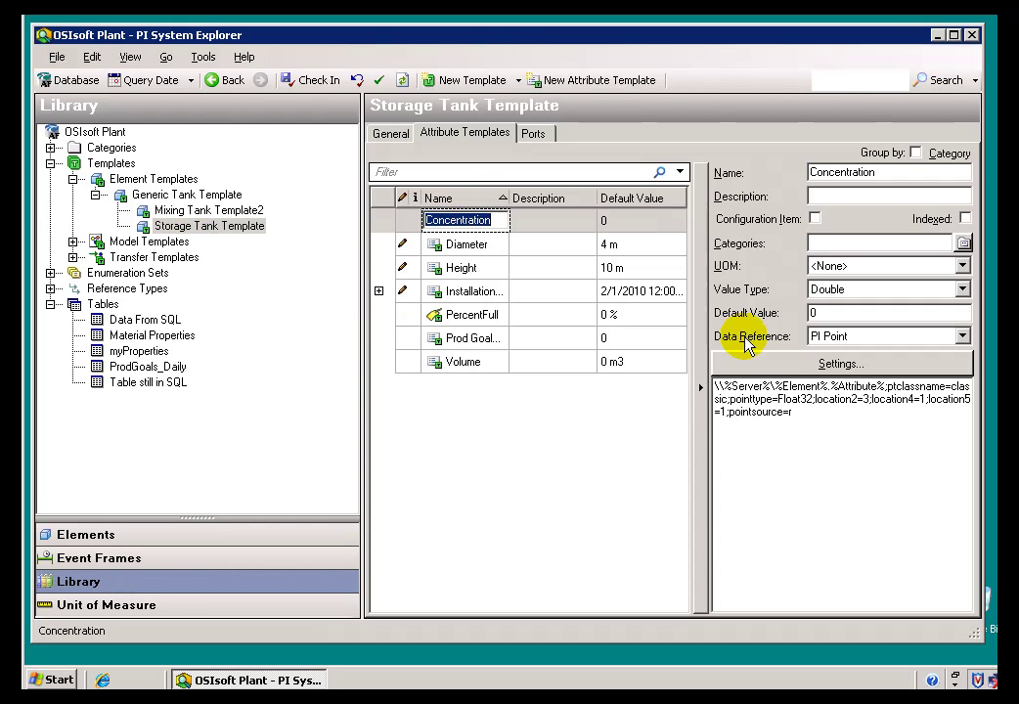
{"action": "left_click", "coordinate": [802, 366]}
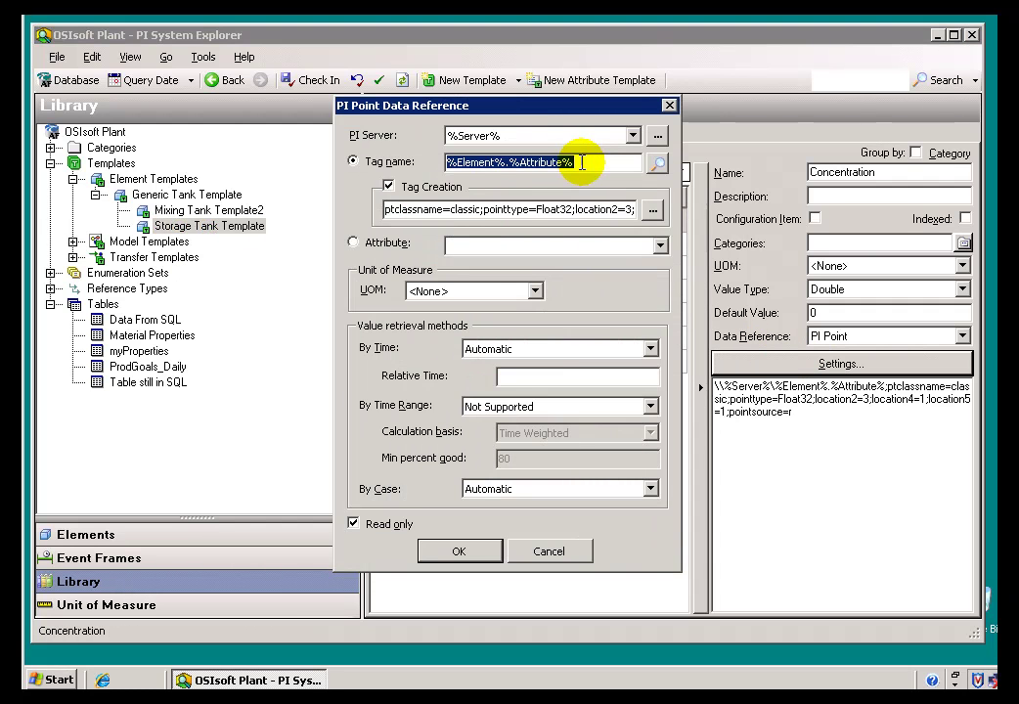
{"action": "left_click", "coordinate": [598, 164]}
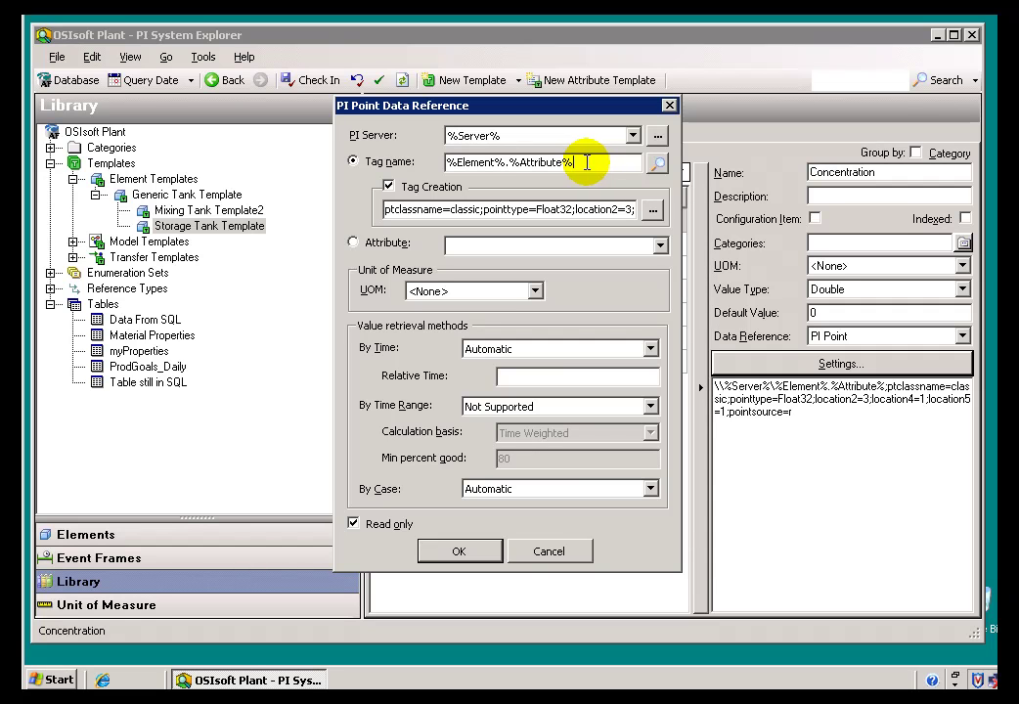
{"action": "left_click", "coordinate": [555, 557]}
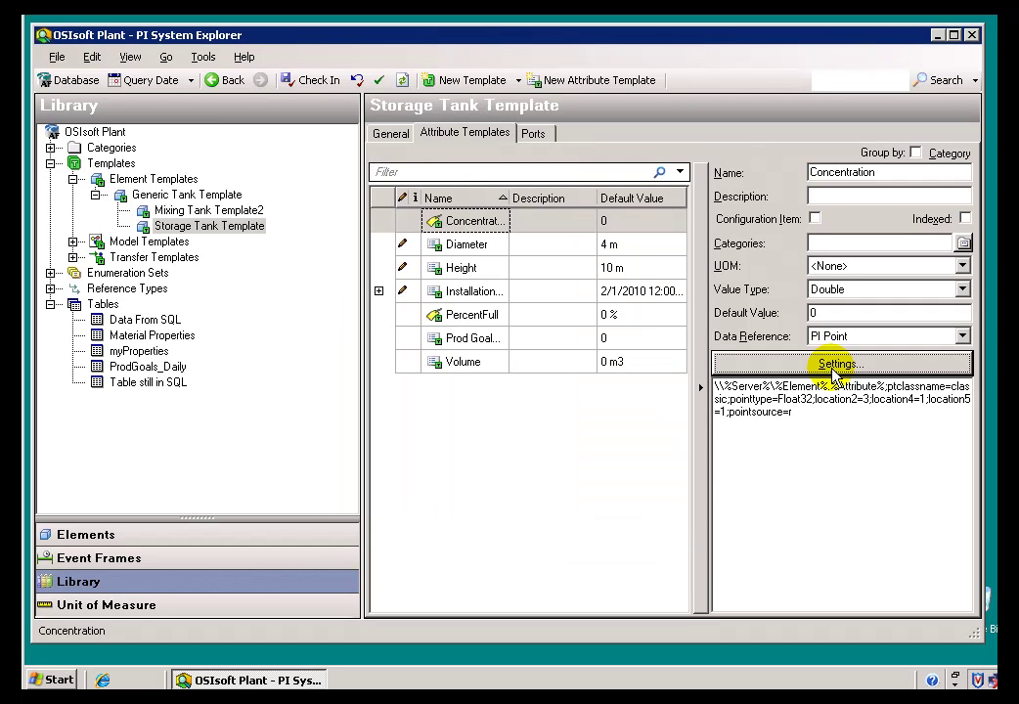
{"action": "left_click", "coordinate": [833, 366]}
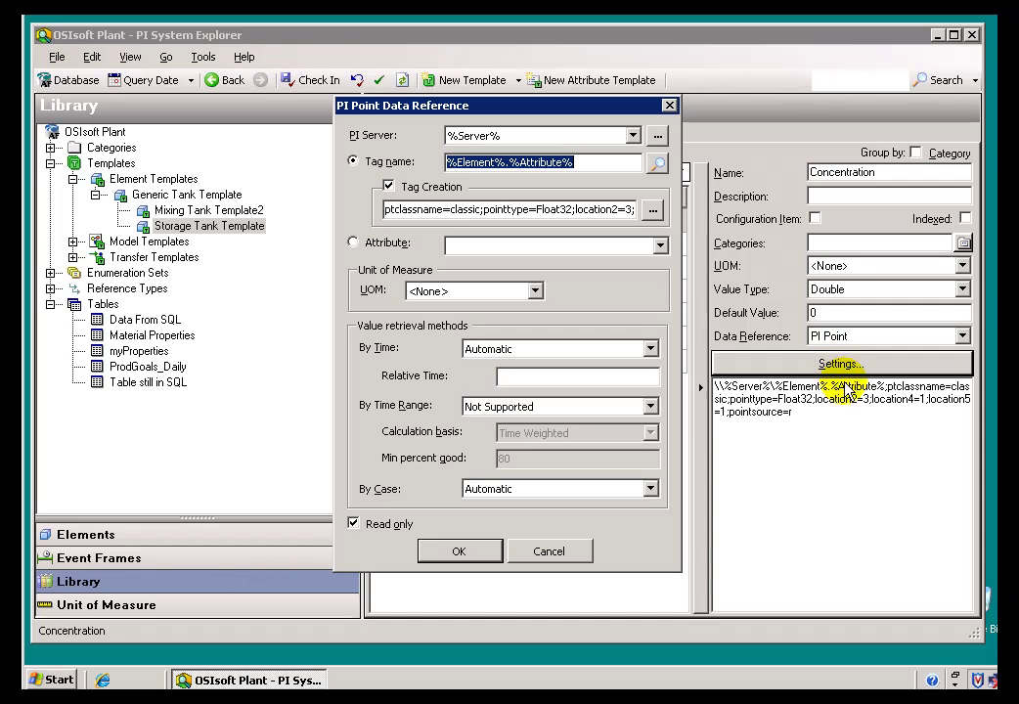
Show the name substitution values available for the empty exdesc point attribute in Tag Creation.
{"action": "left_click", "coordinate": [652, 211]}
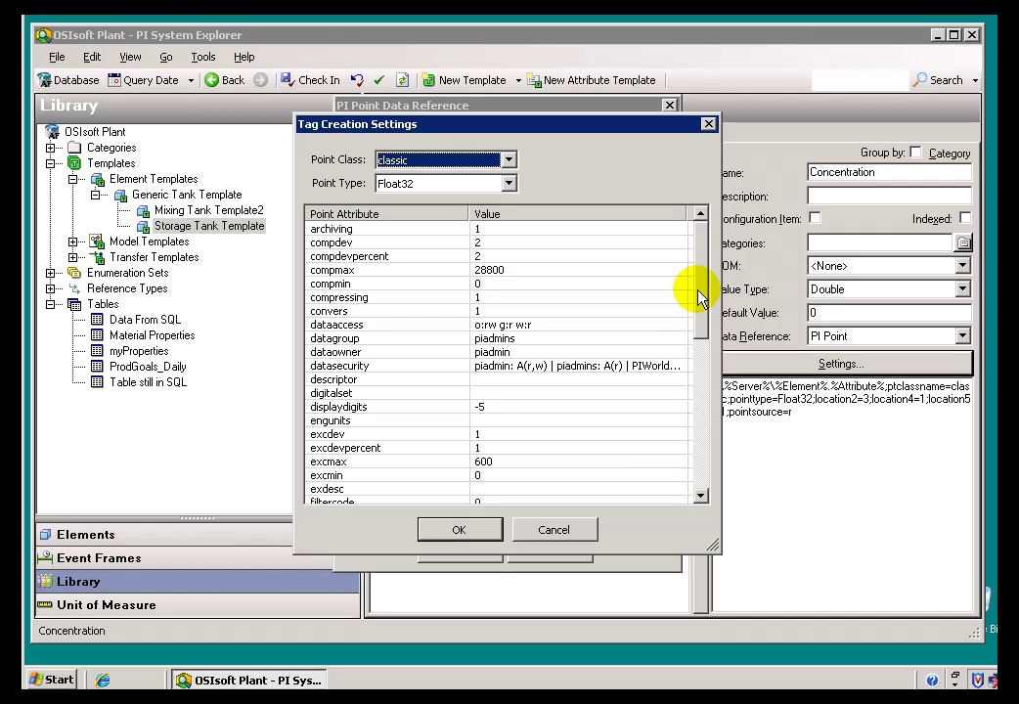
{"action": "mouse_move", "coordinate": [699, 298]}
{"action": "left_mouse_down"}
{"action": "mouse_move", "coordinate": [705, 320]}
{"action": "mouse_move", "coordinate": [696, 341]}
{"action": "left_mouse_up"}
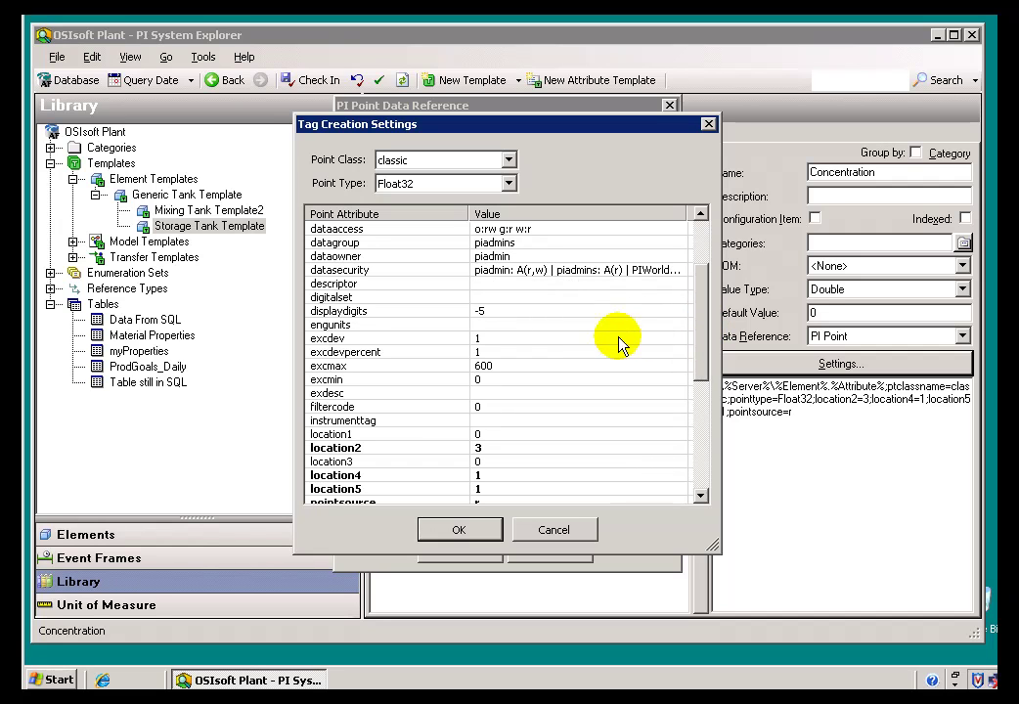
{"action": "left_click", "coordinate": [481, 392]}
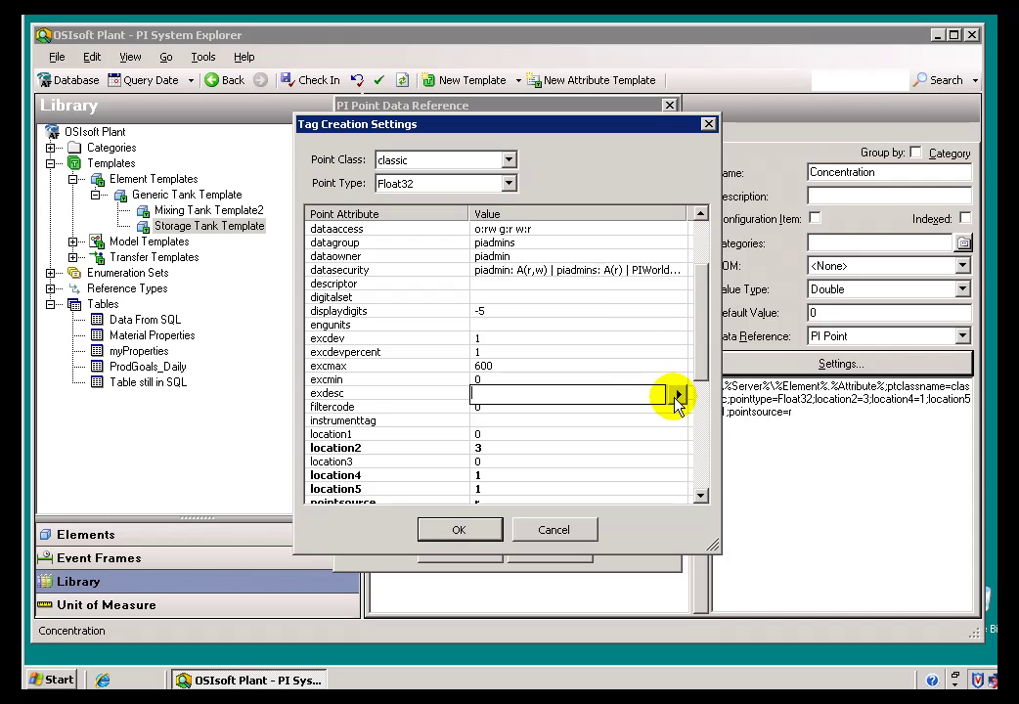
{"action": "left_click", "coordinate": [677, 395]}
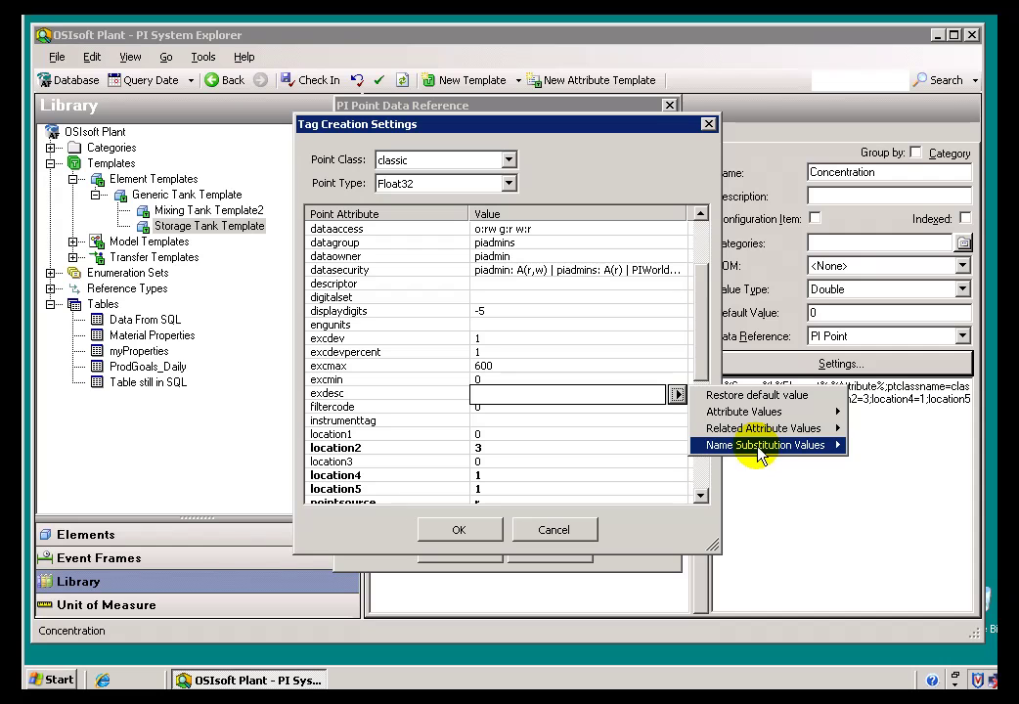
{"action": "mouse_move", "coordinate": [764, 445]}
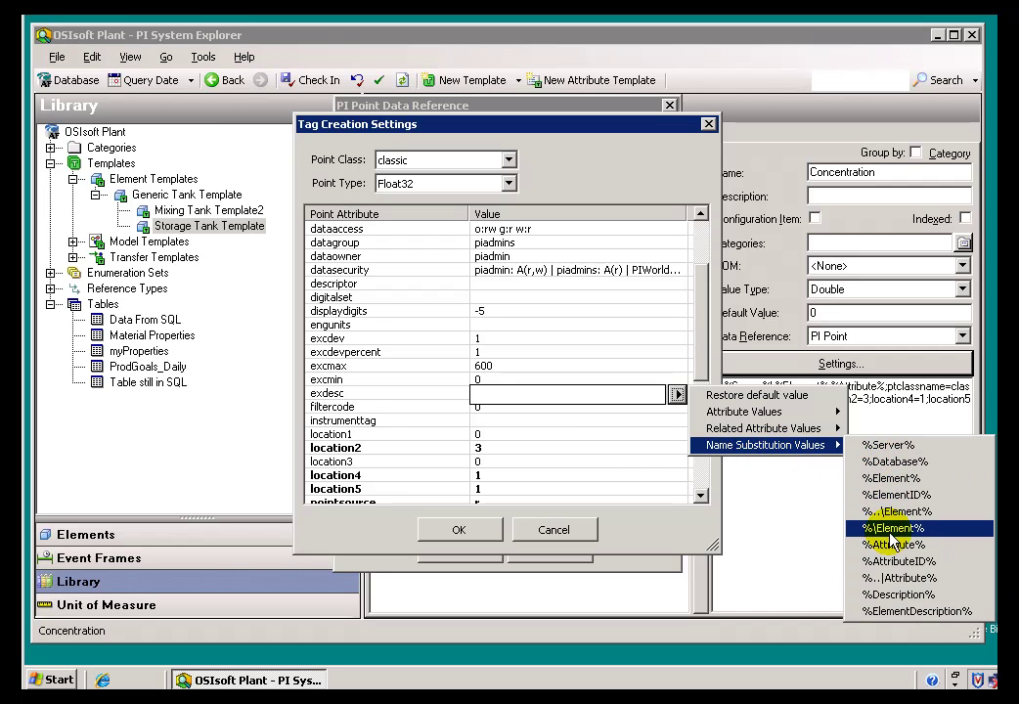
Set exdesc to %Element%_%@|Installation Date|Serial Number% in the tag creation settings.
{"action": "left_click", "coordinate": [877, 479]}
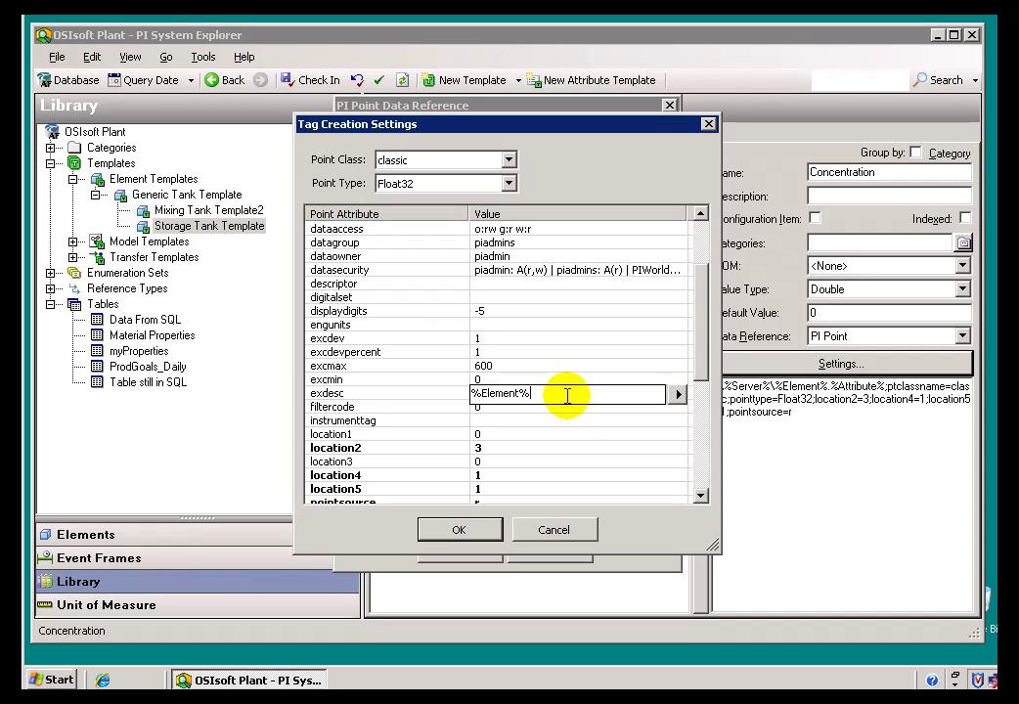
{"action": "type", "text": "_"}
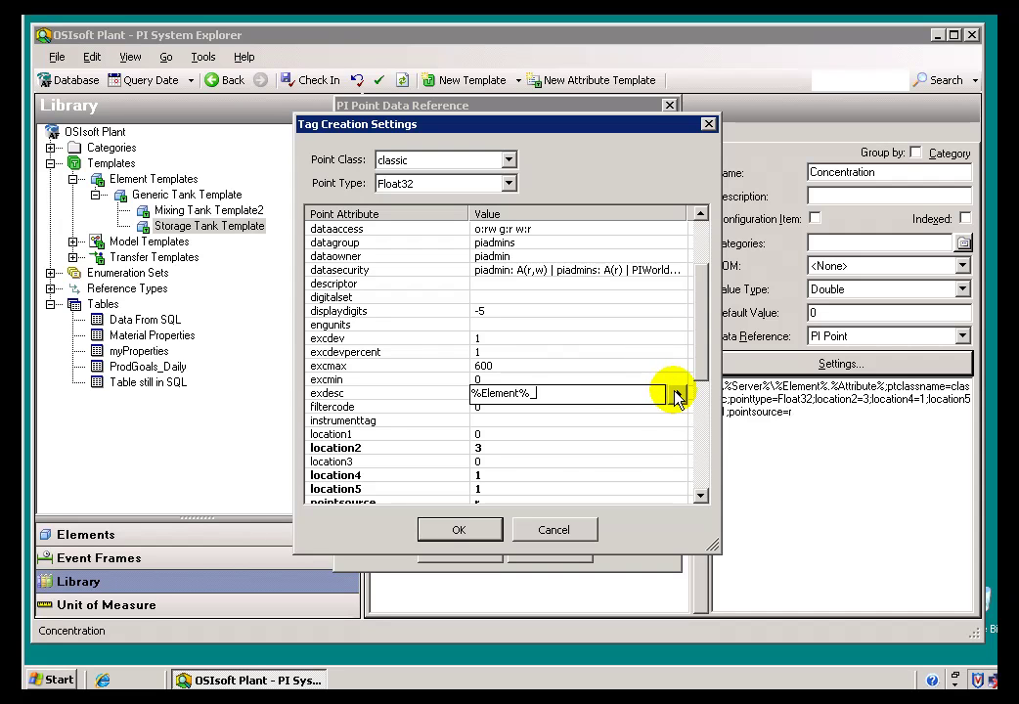
{"action": "left_click", "coordinate": [677, 397]}
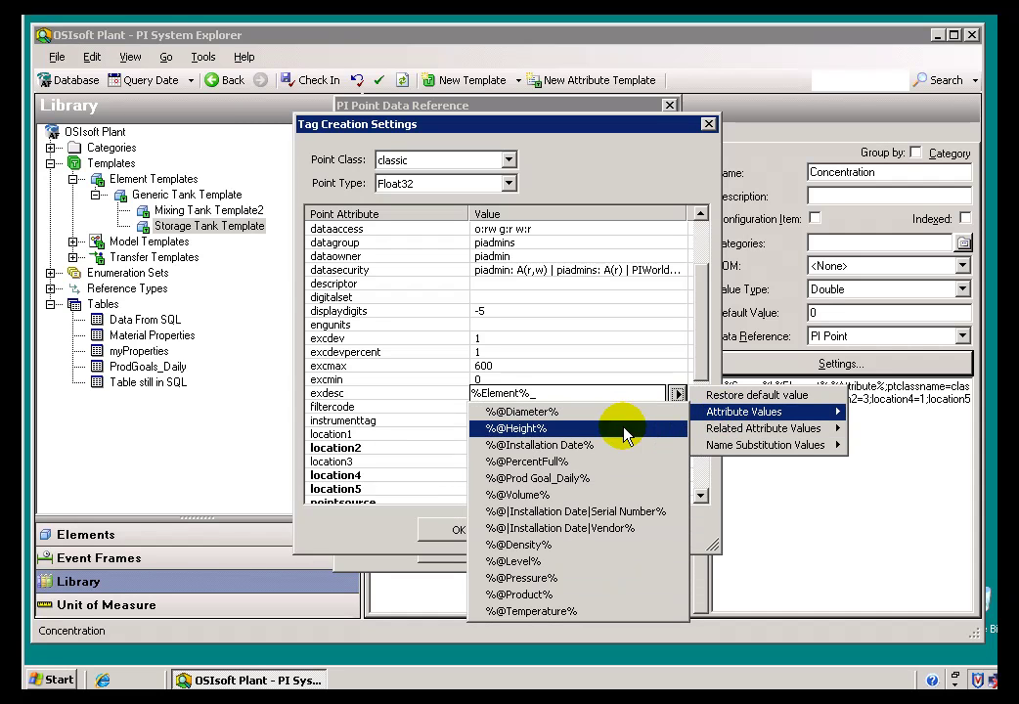
{"action": "mouse_move", "coordinate": [745, 411]}
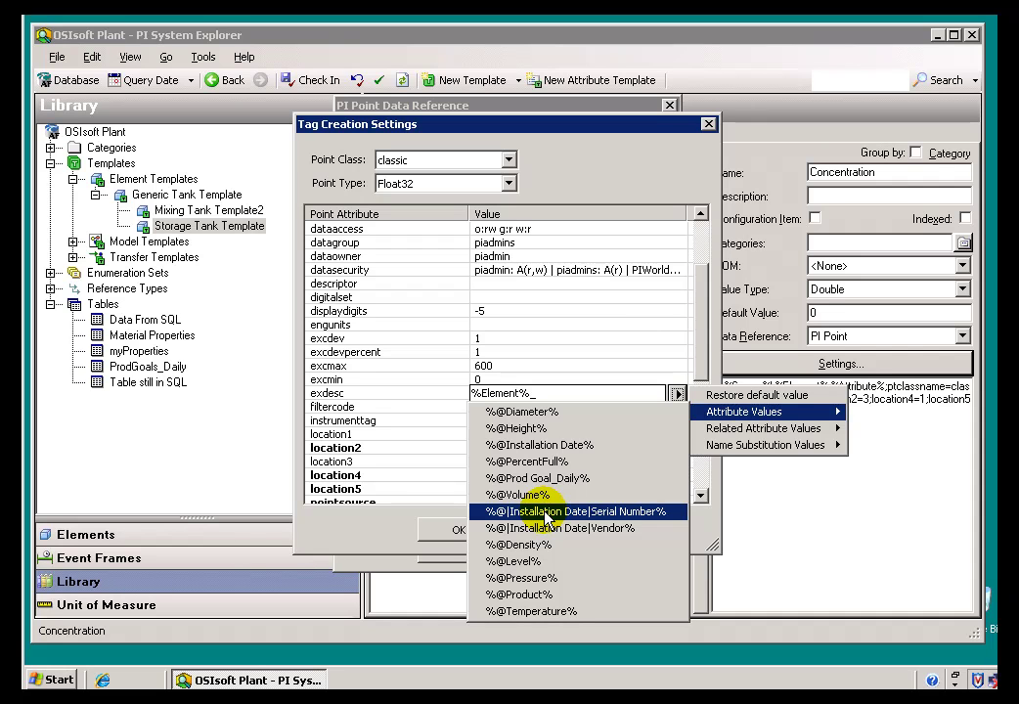
{"action": "left_click", "coordinate": [544, 512]}
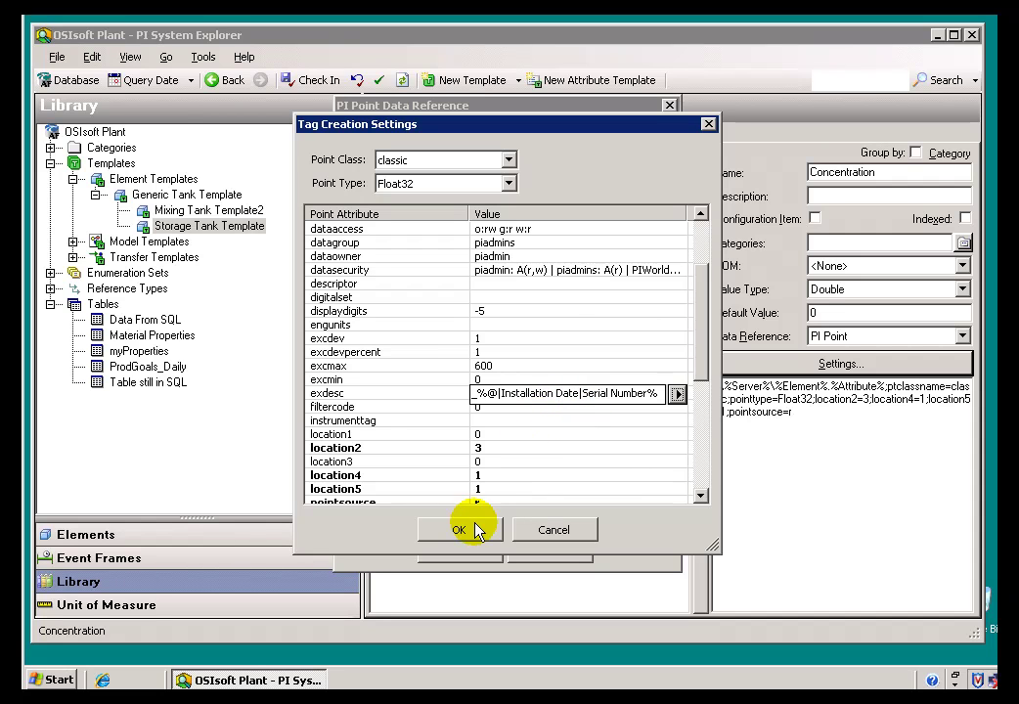
{"action": "left_click", "coordinate": [540, 420]}
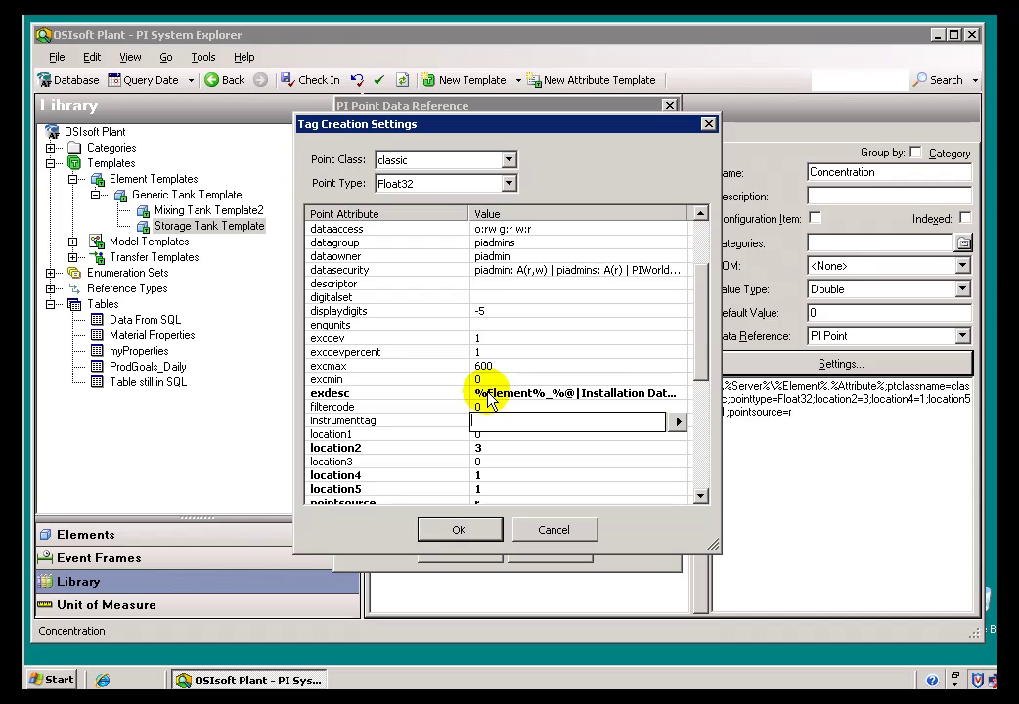
Recheck the exdesc value and apply both PI Point settings dialogs.
{"action": "left_click", "coordinate": [578, 400]}
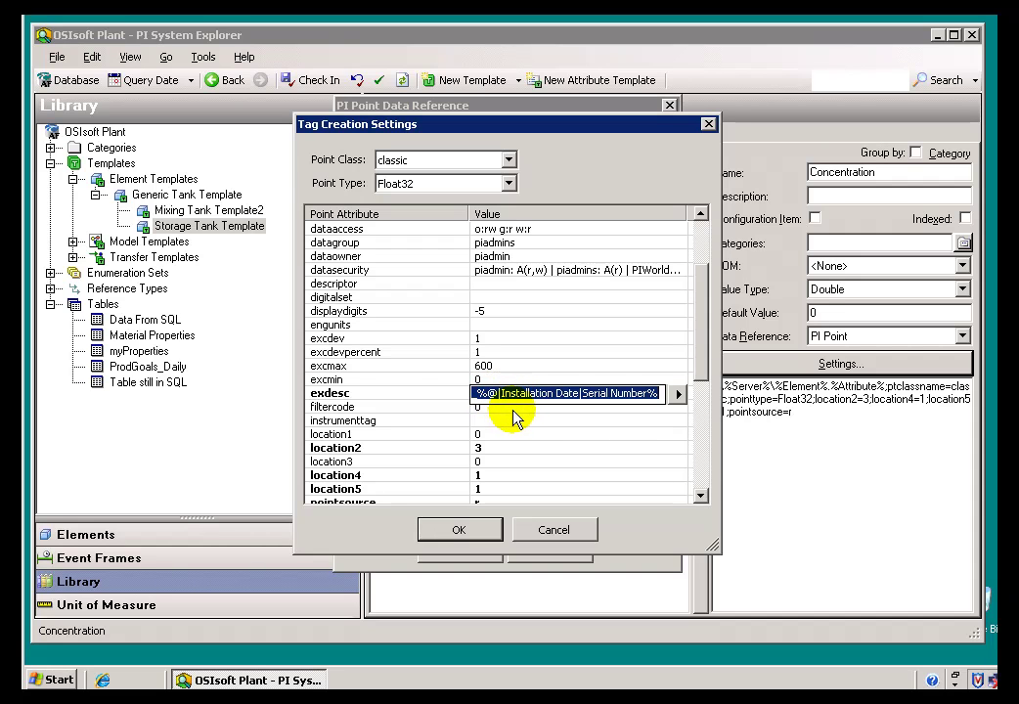
{"action": "left_click", "coordinate": [510, 408]}
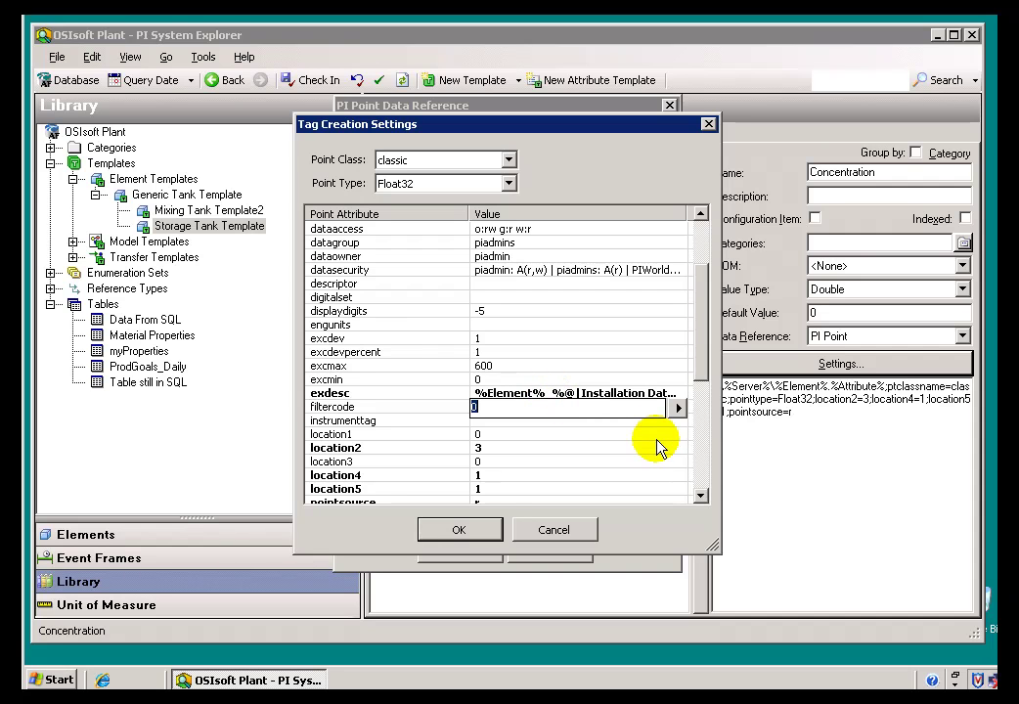
{"action": "left_click", "coordinate": [484, 533]}
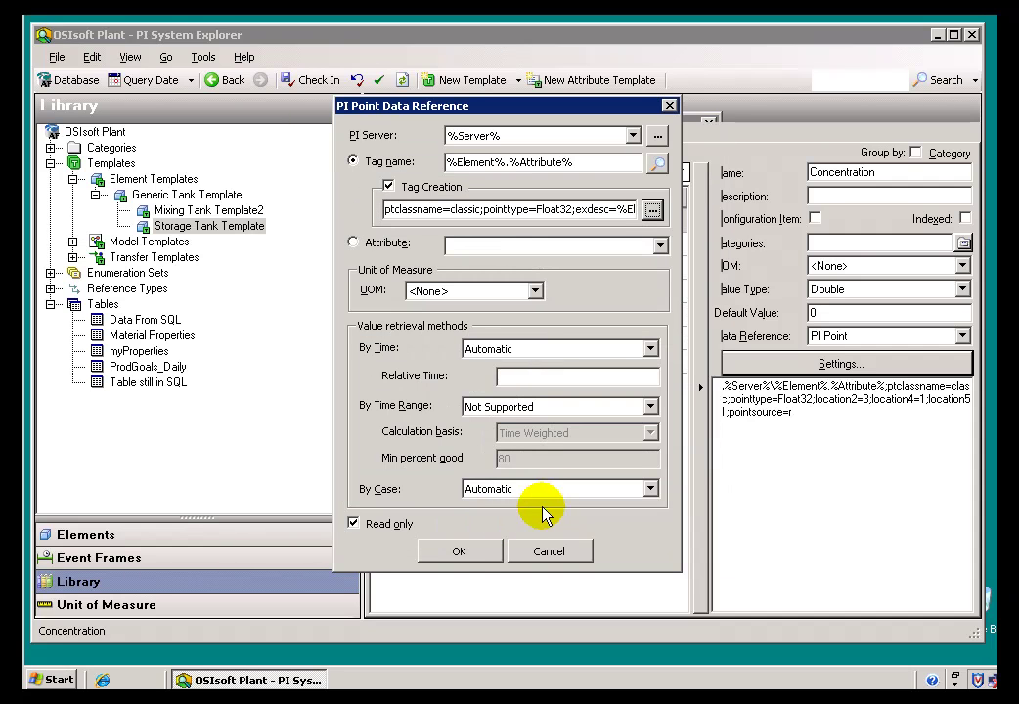
{"action": "left_click", "coordinate": [461, 551]}
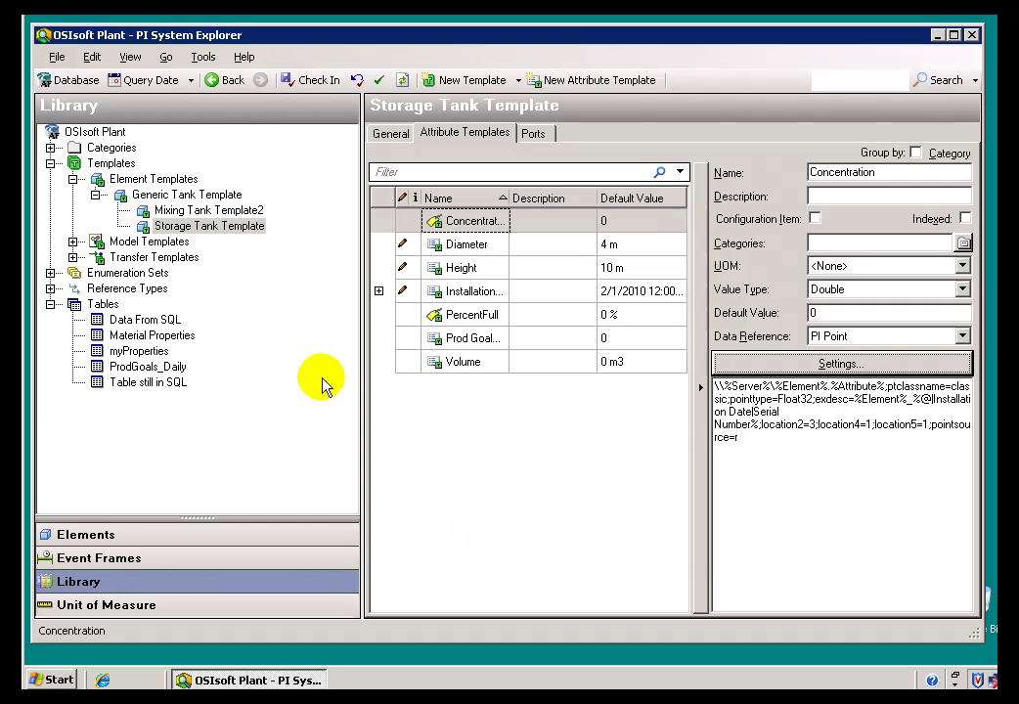
Add a template-less child element named Production Line 4 under Production Area.
{"action": "left_click", "coordinate": [88, 535]}
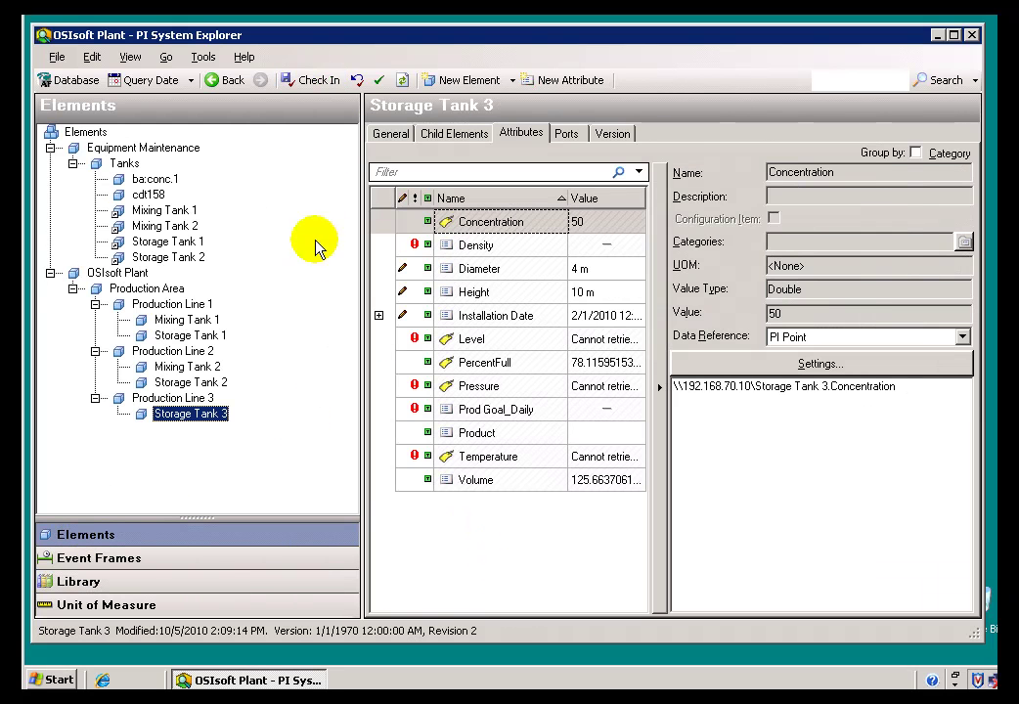
{"action": "right_click", "coordinate": [155, 293]}
{"action": "mouse_move", "coordinate": [391, 244]}
{"action": "left_click", "coordinate": [437, 242]}
{"action": "left_click", "coordinate": [396, 318]}
{"action": "left_click", "coordinate": [538, 499]}
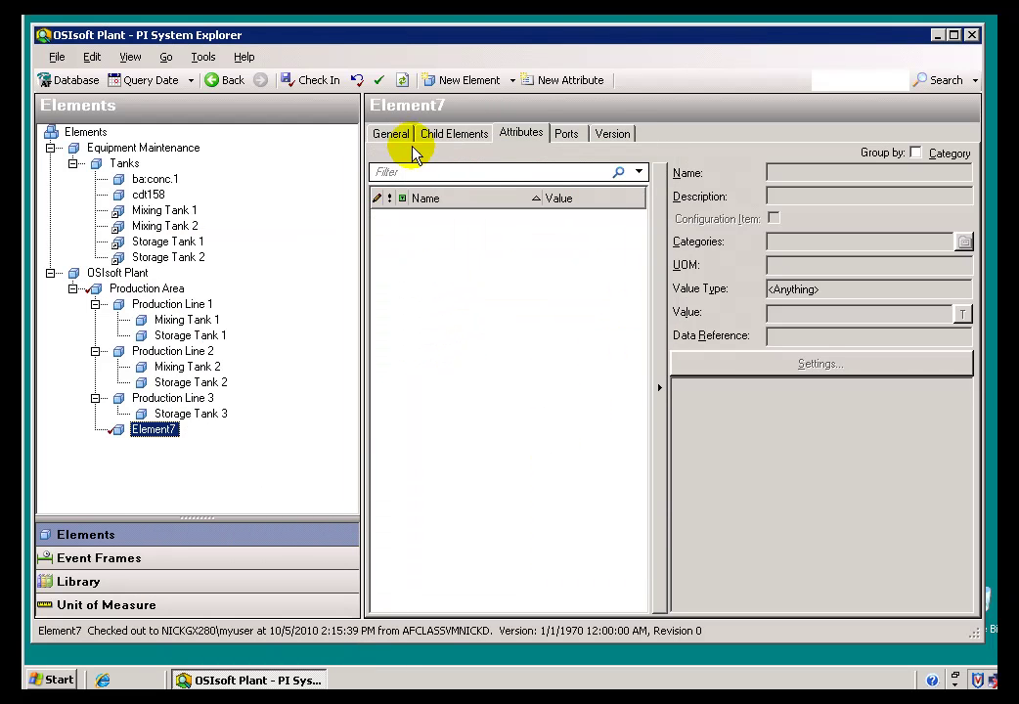
{"action": "left_click", "coordinate": [403, 136]}
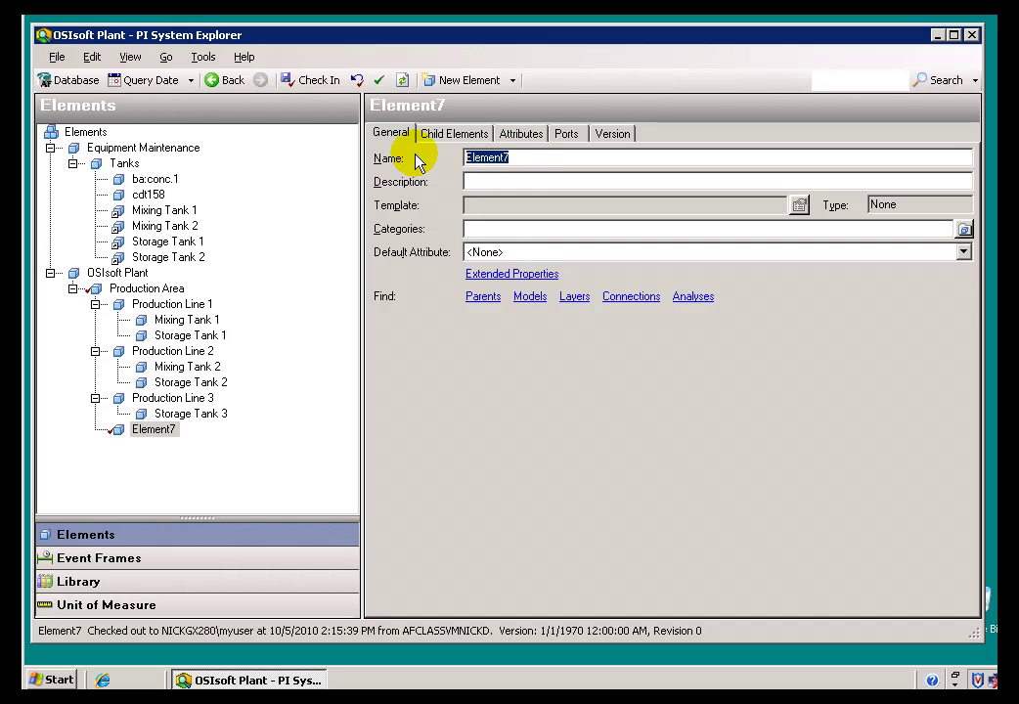
{"action": "type", "text": "Production Line 4"}
{"action": "key", "text": "Tab"}
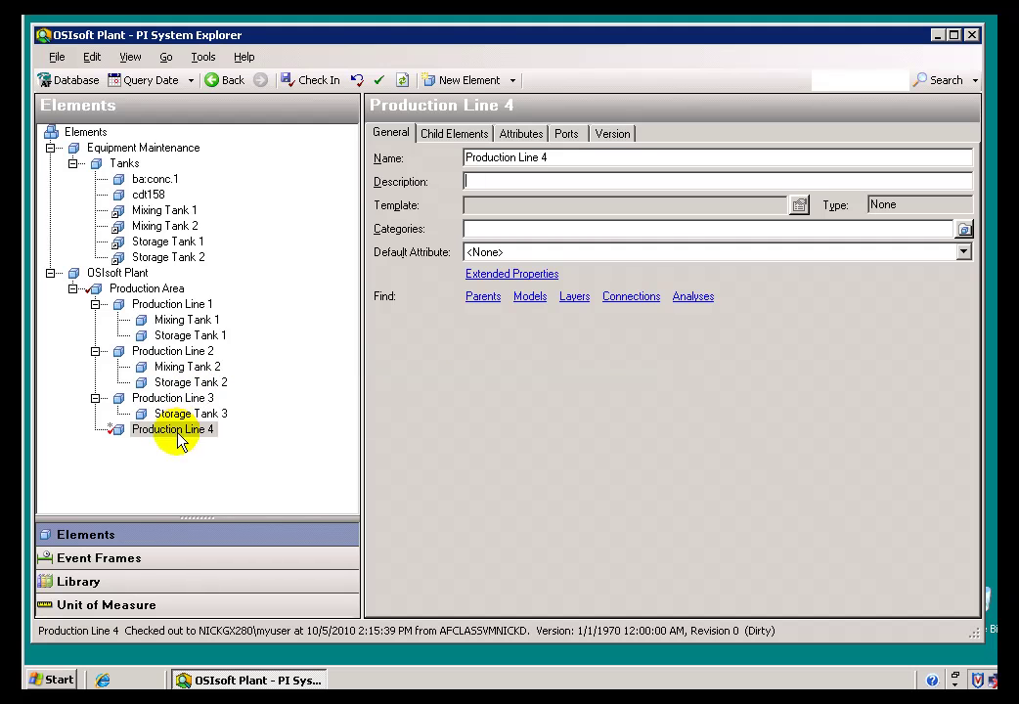
Cancel the first attempt at adding a tank child and check in Production Line 4.
{"action": "left_click", "coordinate": [176, 434]}
{"action": "right_click", "coordinate": [185, 434]}
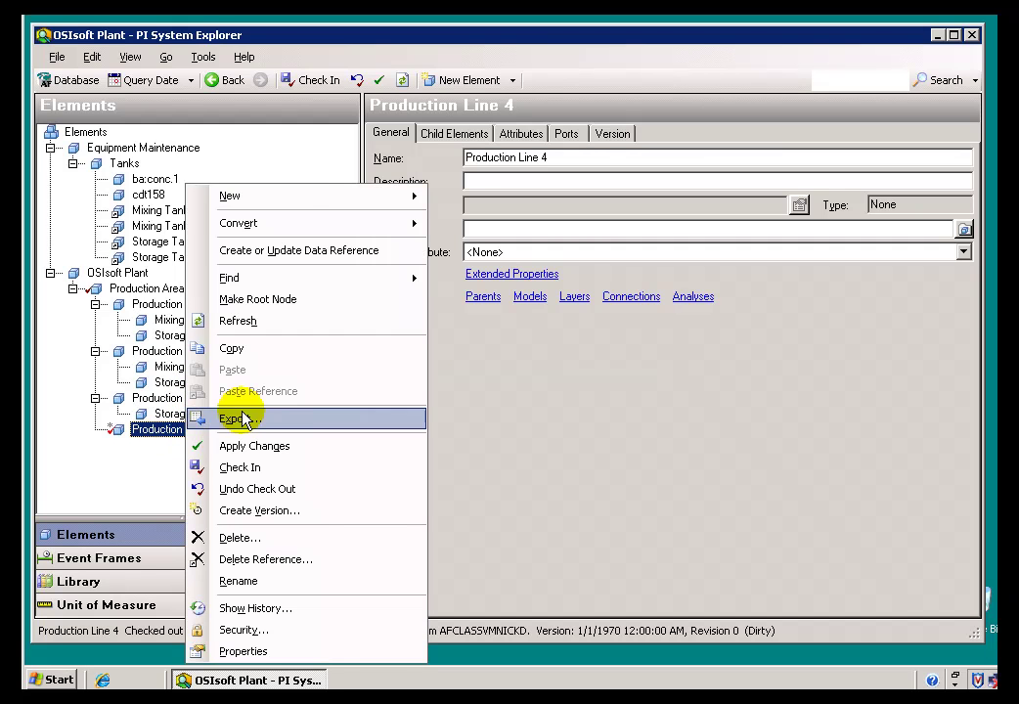
{"action": "mouse_move", "coordinate": [293, 195]}
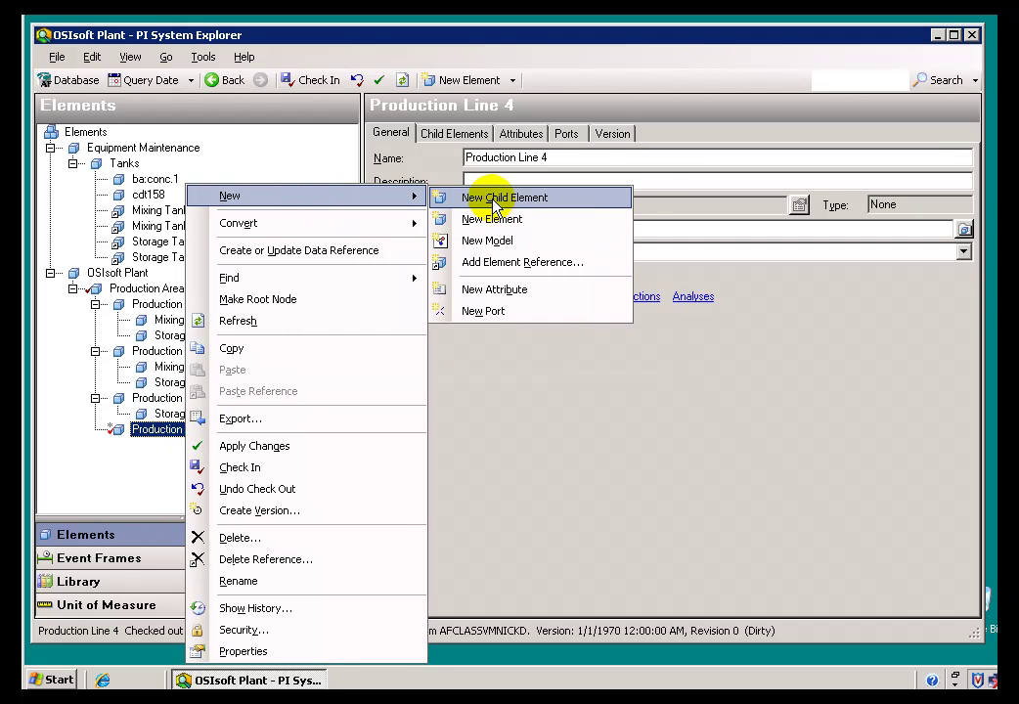
{"action": "left_click", "coordinate": [479, 197]}
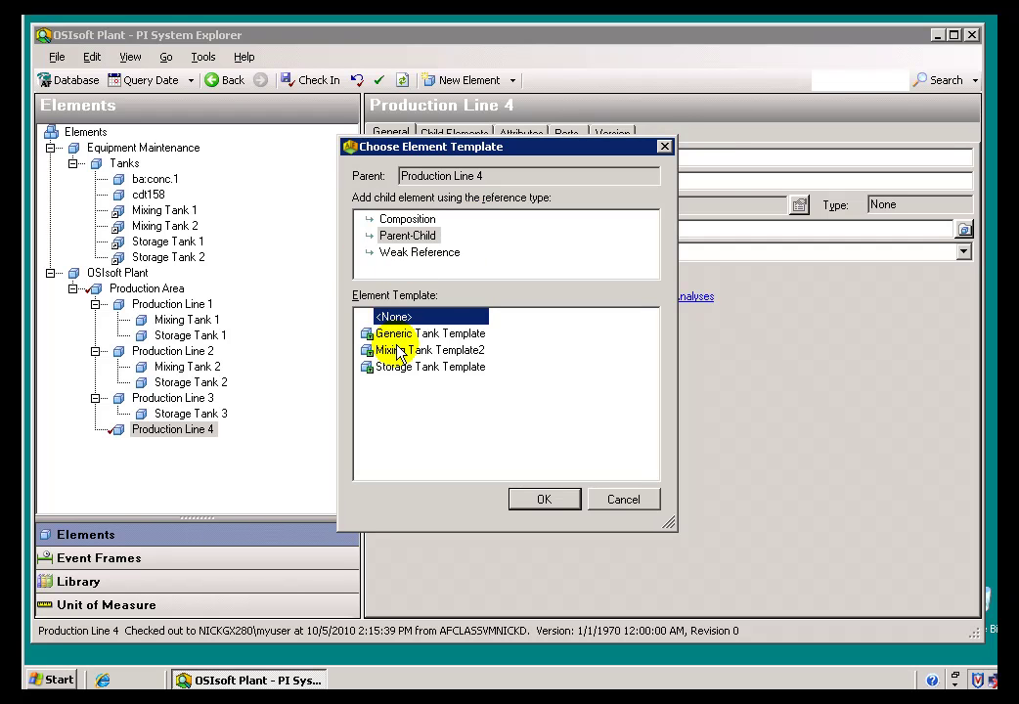
{"action": "left_click", "coordinate": [425, 369]}
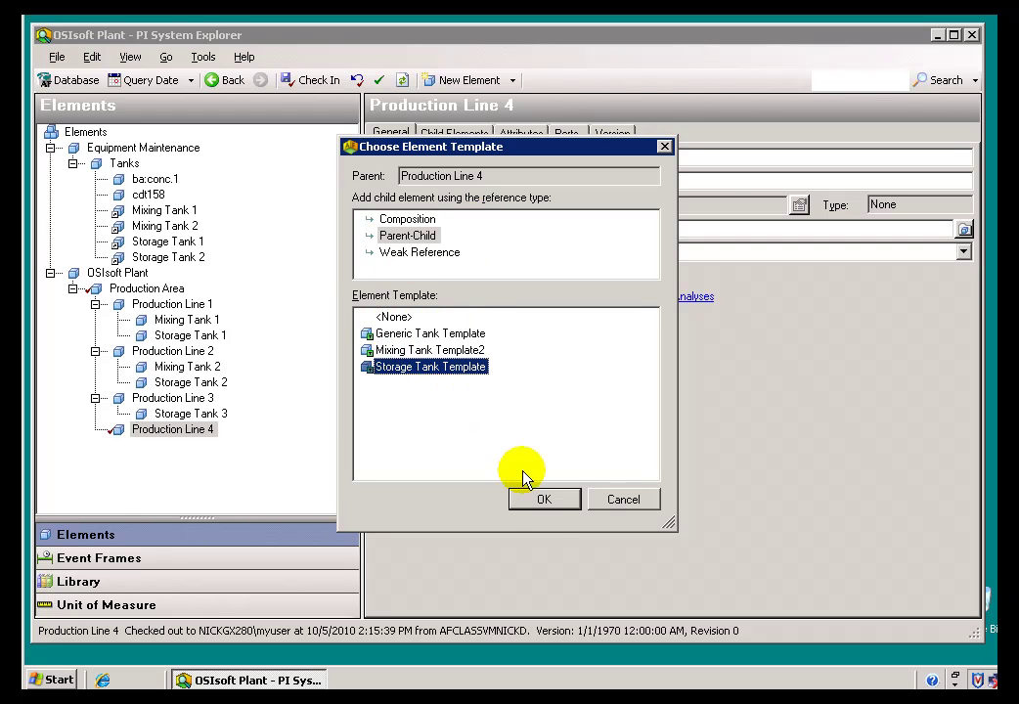
{"action": "left_click", "coordinate": [614, 500]}
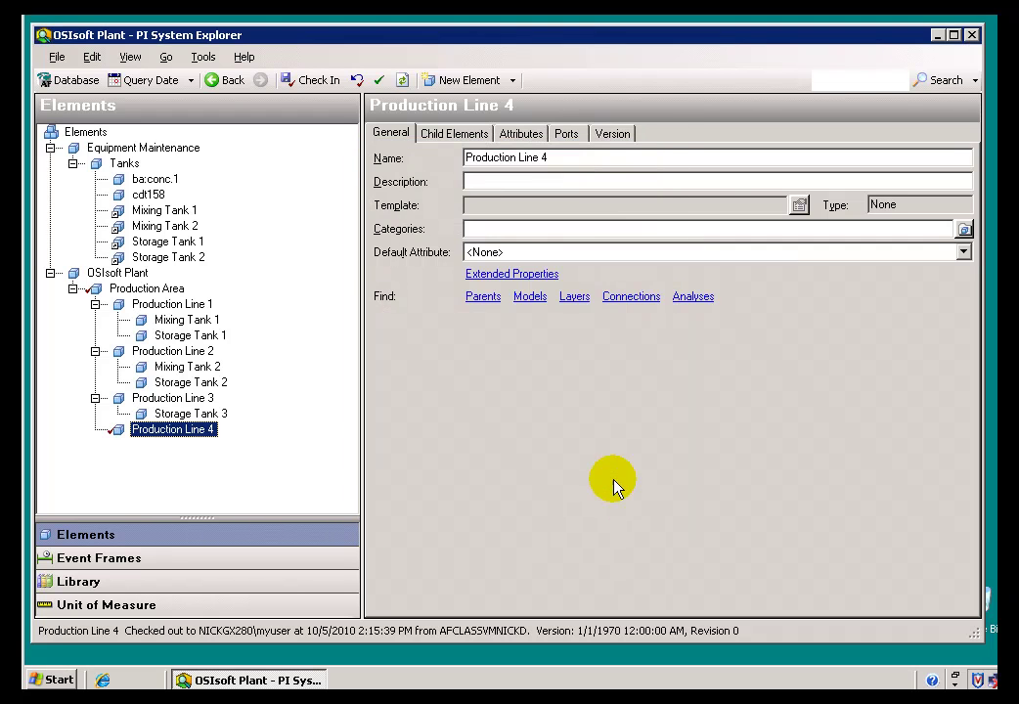
{"action": "left_click", "coordinate": [313, 78]}
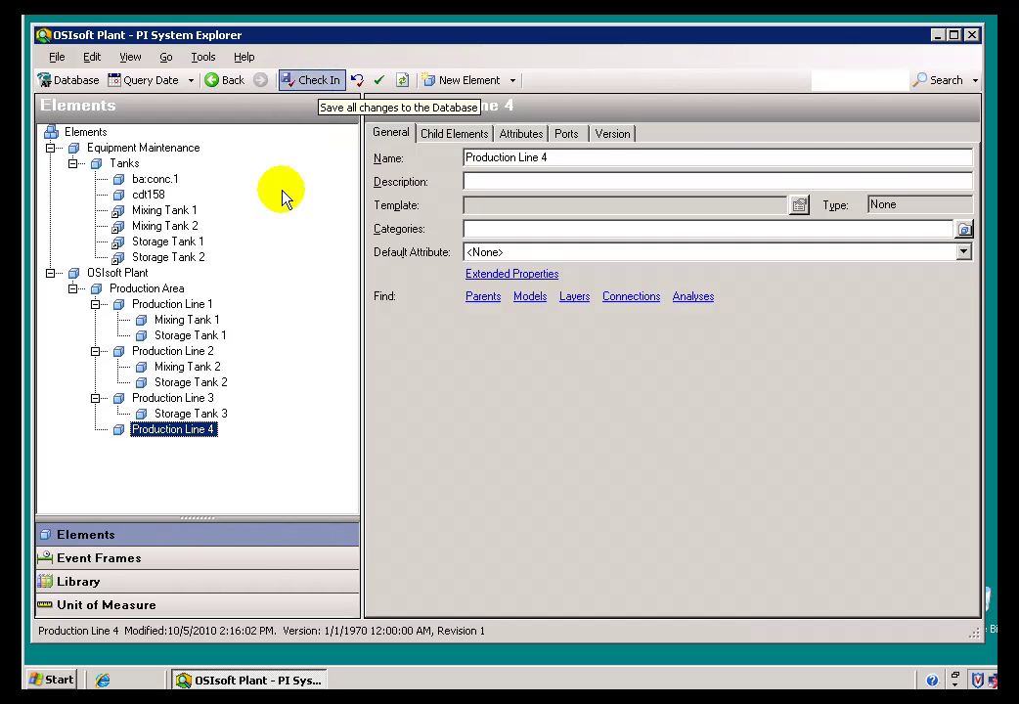
Add a Storage Tank Template child to Production Line 4 and start renaming it Storage Tank 4.
{"action": "right_click", "coordinate": [182, 432]}
{"action": "mouse_move", "coordinate": [222, 239]}
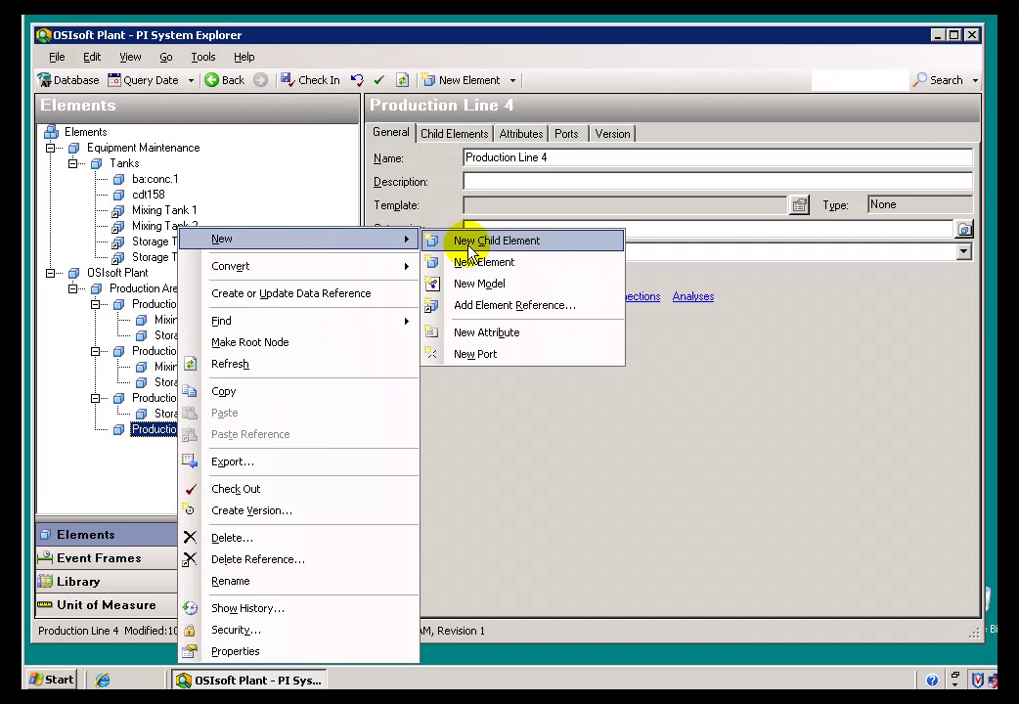
{"action": "left_click", "coordinate": [515, 243]}
{"action": "left_click", "coordinate": [391, 369]}
{"action": "left_click", "coordinate": [545, 500]}
{"action": "left_click", "coordinate": [557, 159]}
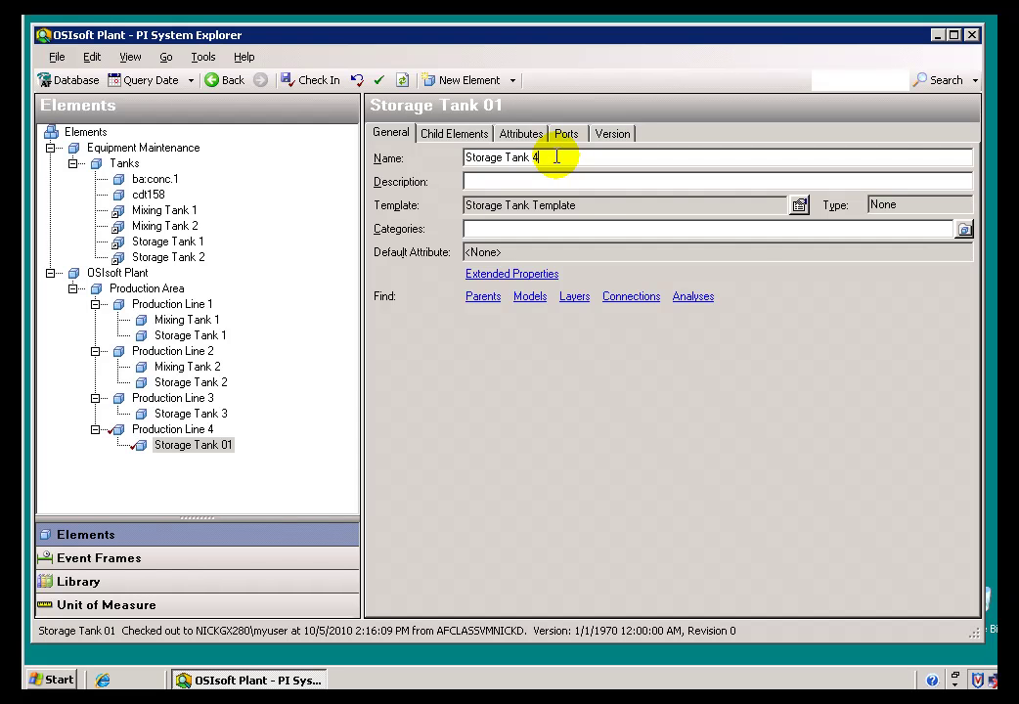
Inspect Storage Tank 4's Concentration config string, confirming exdesc resolves to Storage Tank 4_8T498-C54.
{"action": "left_click", "coordinate": [520, 134]}
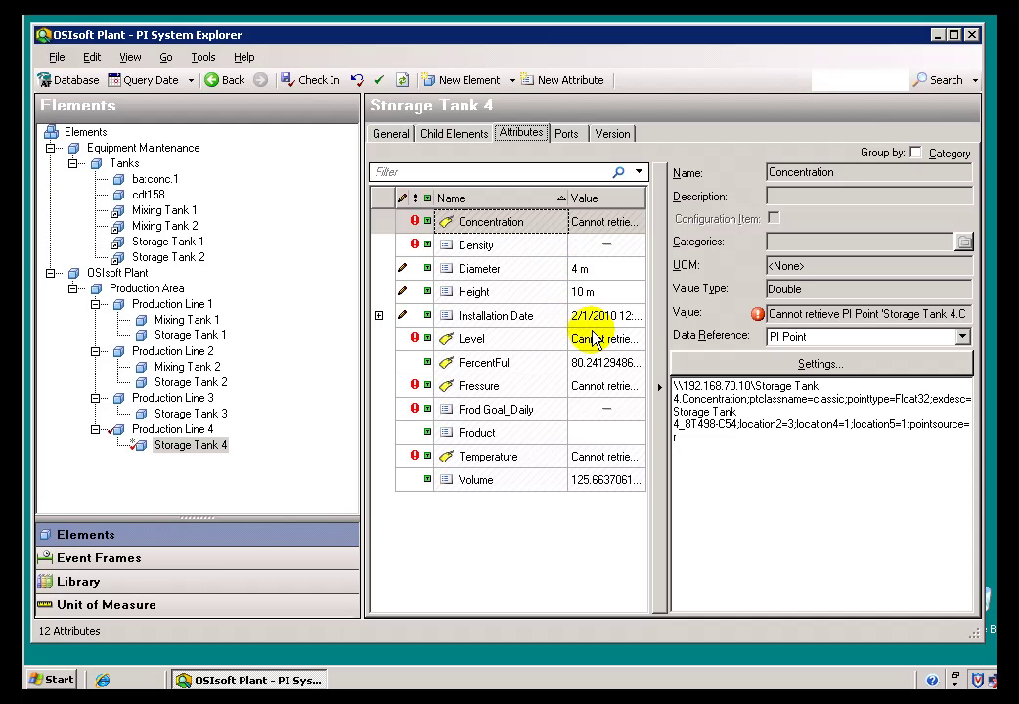
{"action": "left_click", "coordinate": [498, 225]}
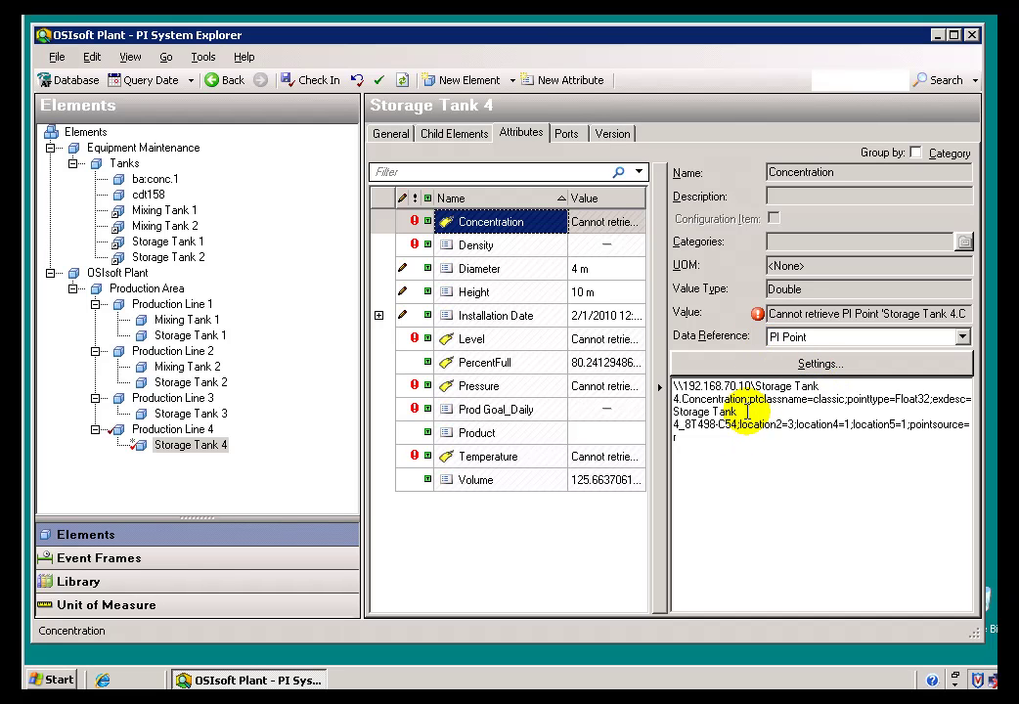
{"action": "left_click", "coordinate": [749, 411]}
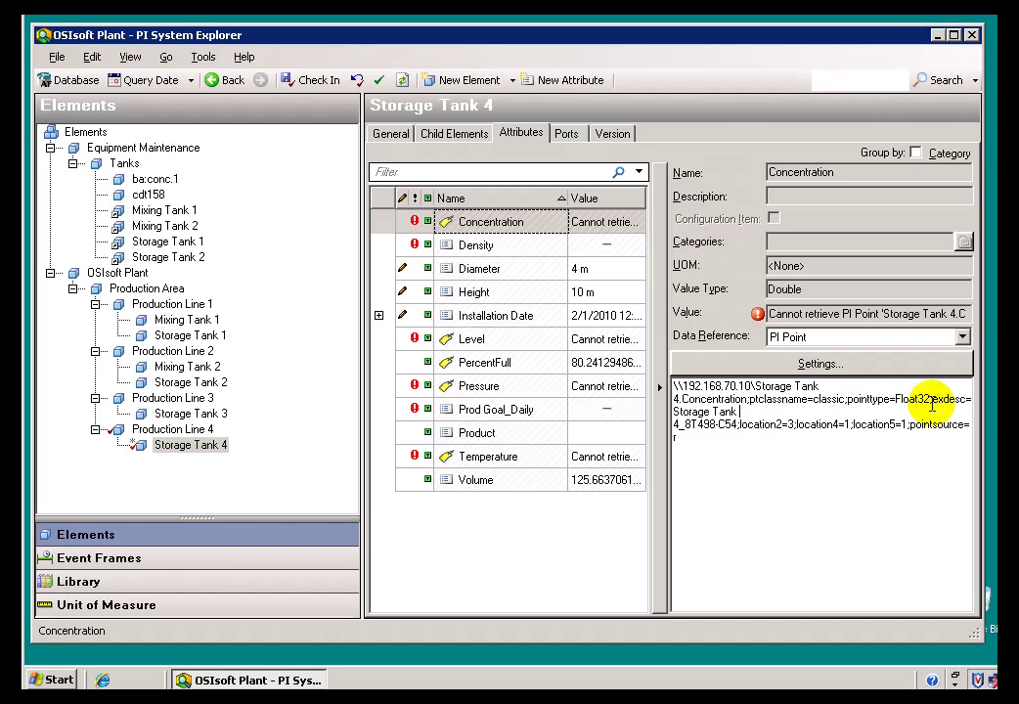
{"action": "left_click_drag", "start_coordinate": [933, 399], "coordinate": [965, 399]}
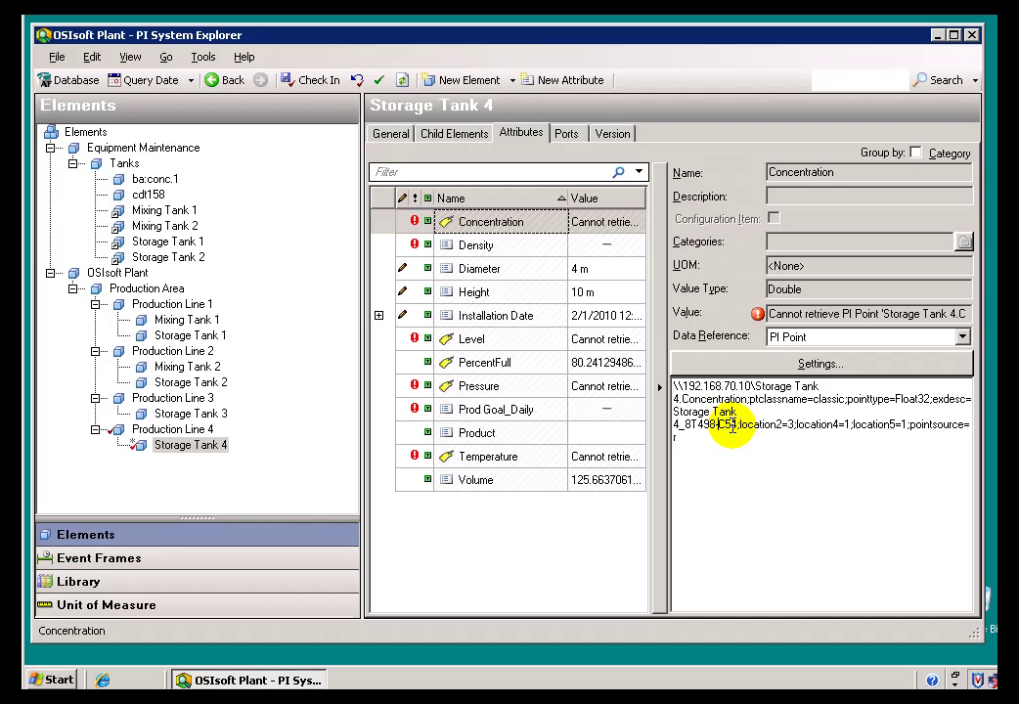
{"action": "left_click_drag", "start_coordinate": [735, 426], "coordinate": [720, 430]}
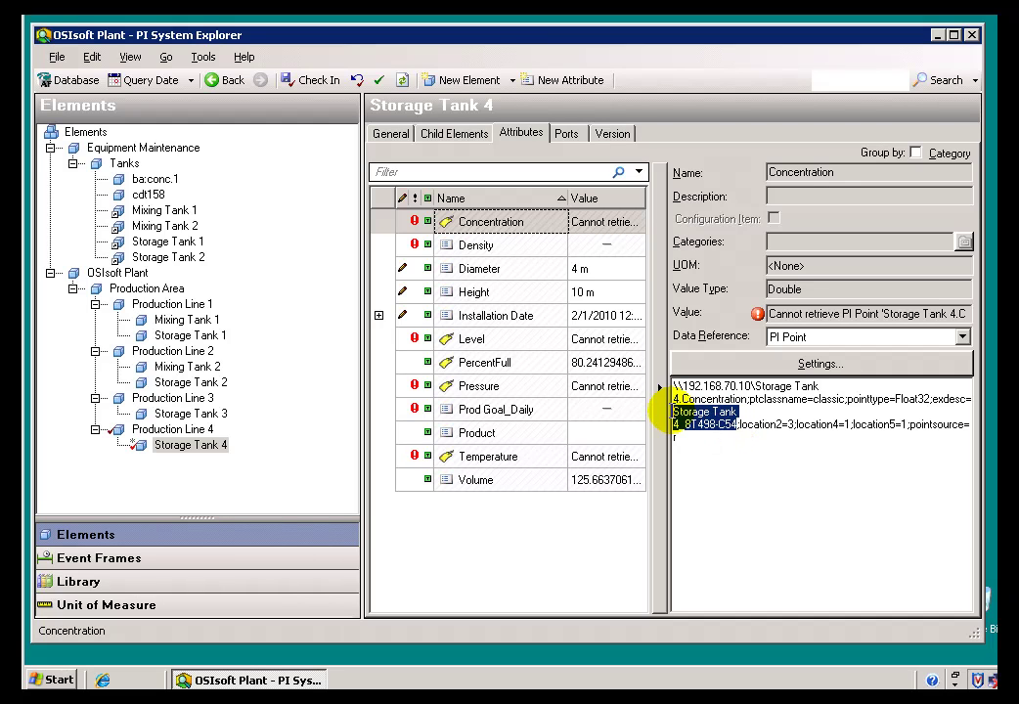
{"action": "left_click", "coordinate": [716, 438]}
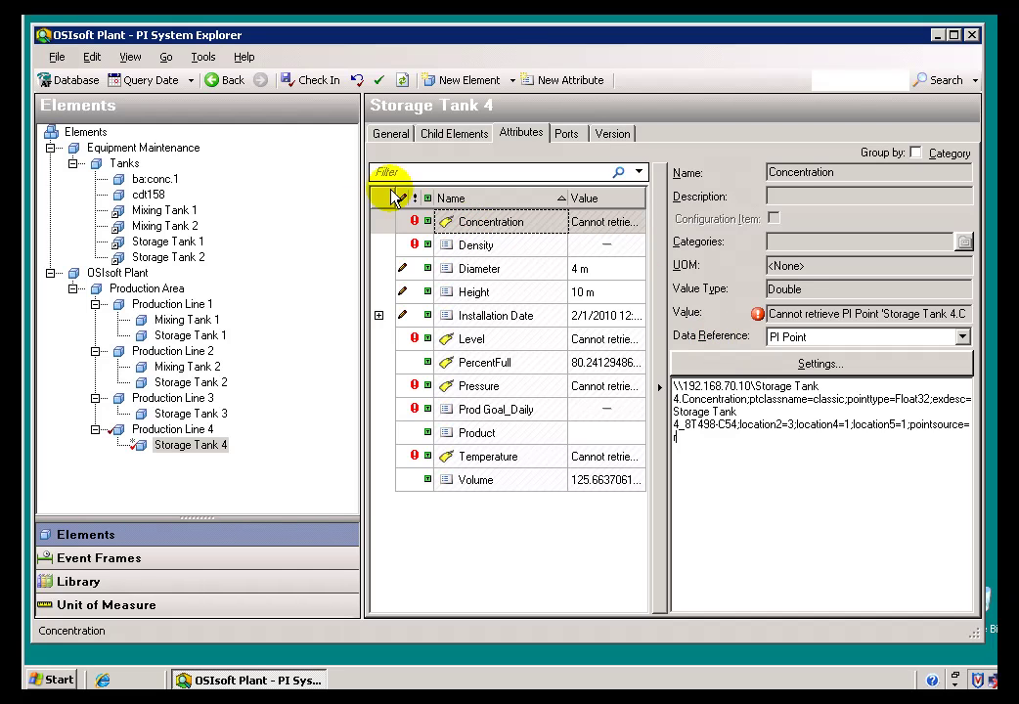
Check in Storage Tank 4 and create the PI Point for its Concentration attribute.
{"action": "left_click", "coordinate": [319, 82]}
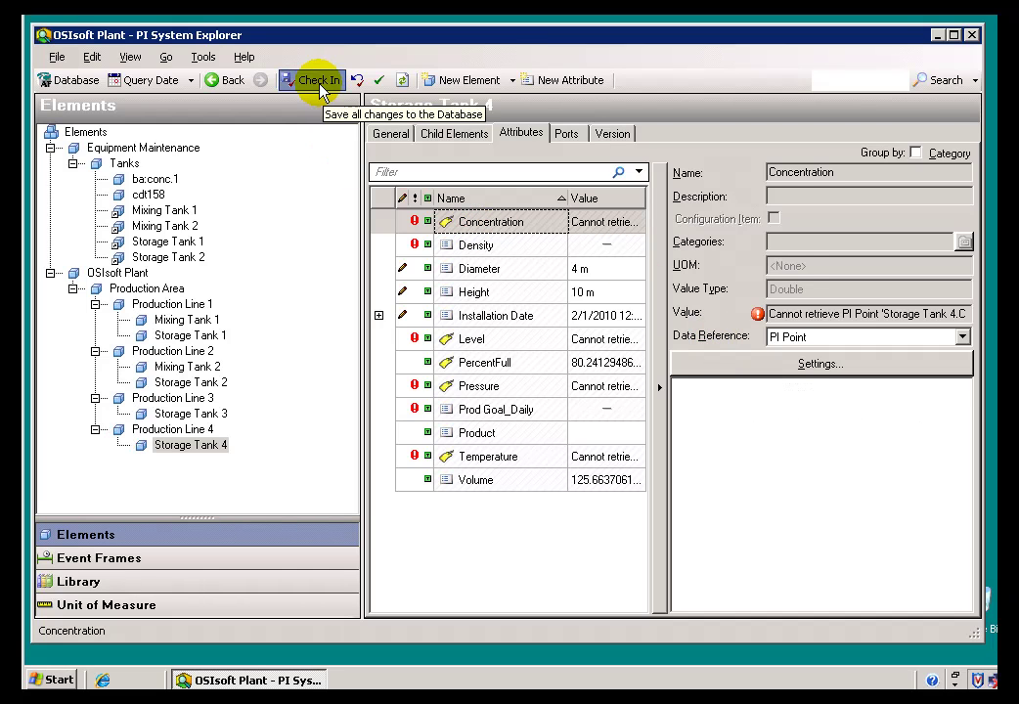
{"action": "right_click", "coordinate": [433, 221]}
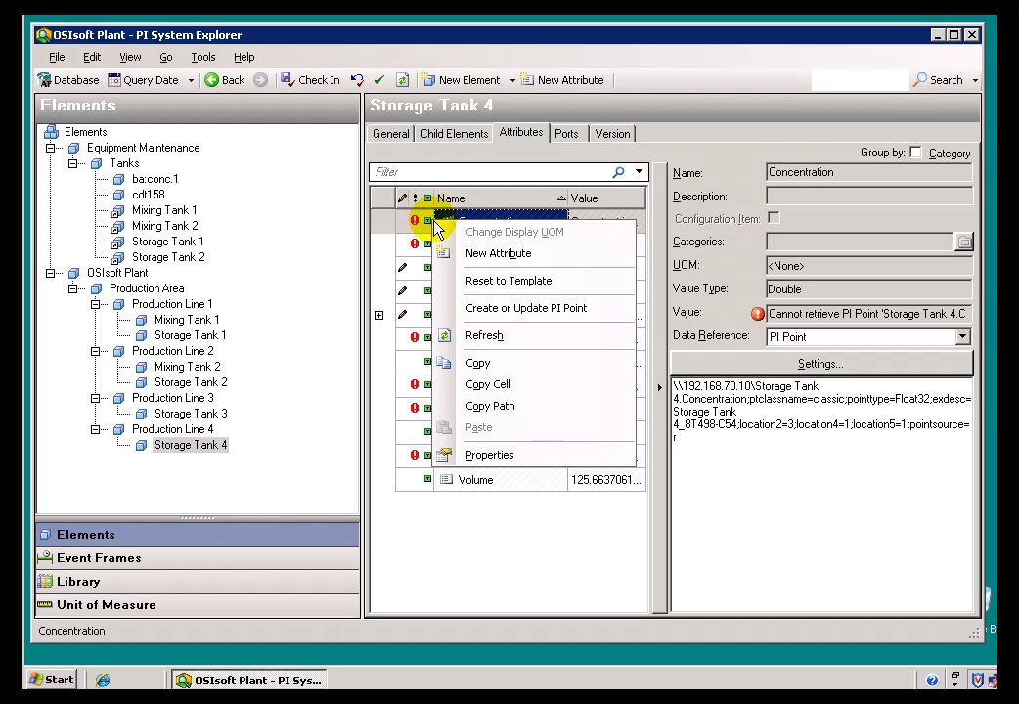
{"action": "left_click", "coordinate": [518, 311]}
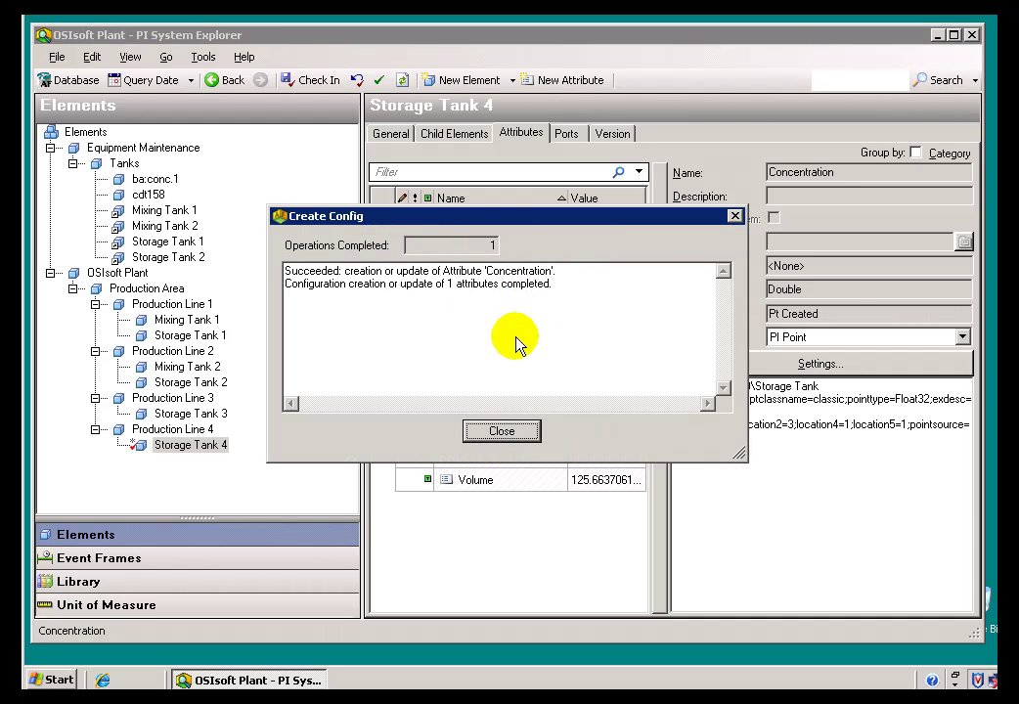
{"action": "left_click", "coordinate": [512, 436]}
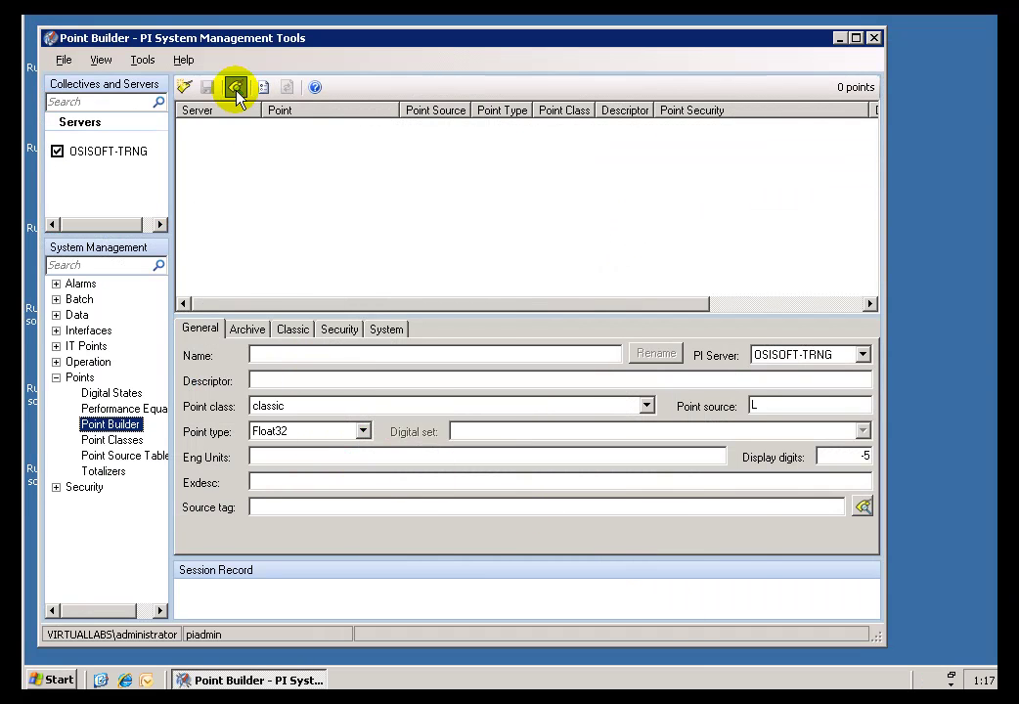
Search tags with mask s and view current values of Storage Tank 3 and 4 Concentration points.
{"action": "left_click", "coordinate": [235, 87]}
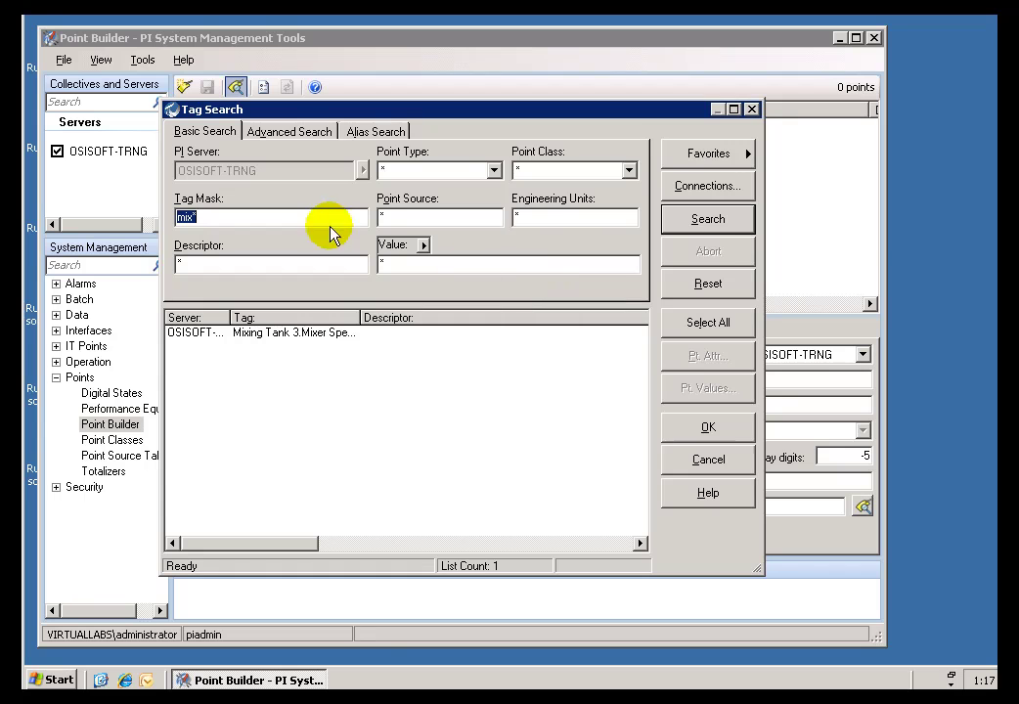
{"action": "left_click", "coordinate": [738, 287]}
{"action": "left_click", "coordinate": [221, 218]}
{"action": "type", "text": "sto*"}
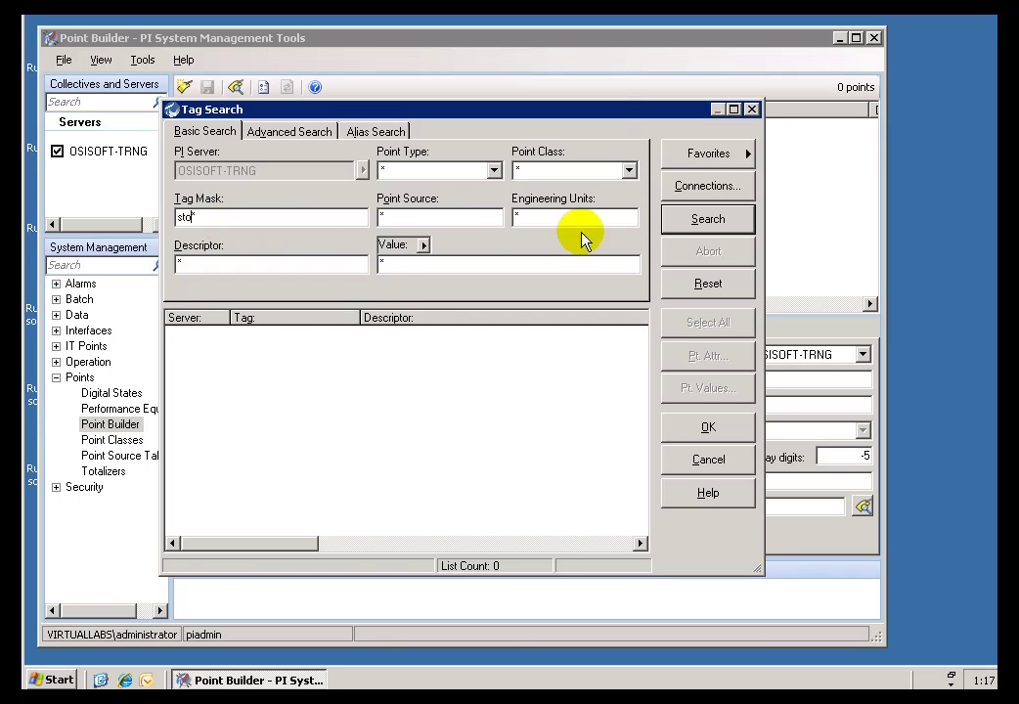
{"action": "left_click", "coordinate": [686, 220]}
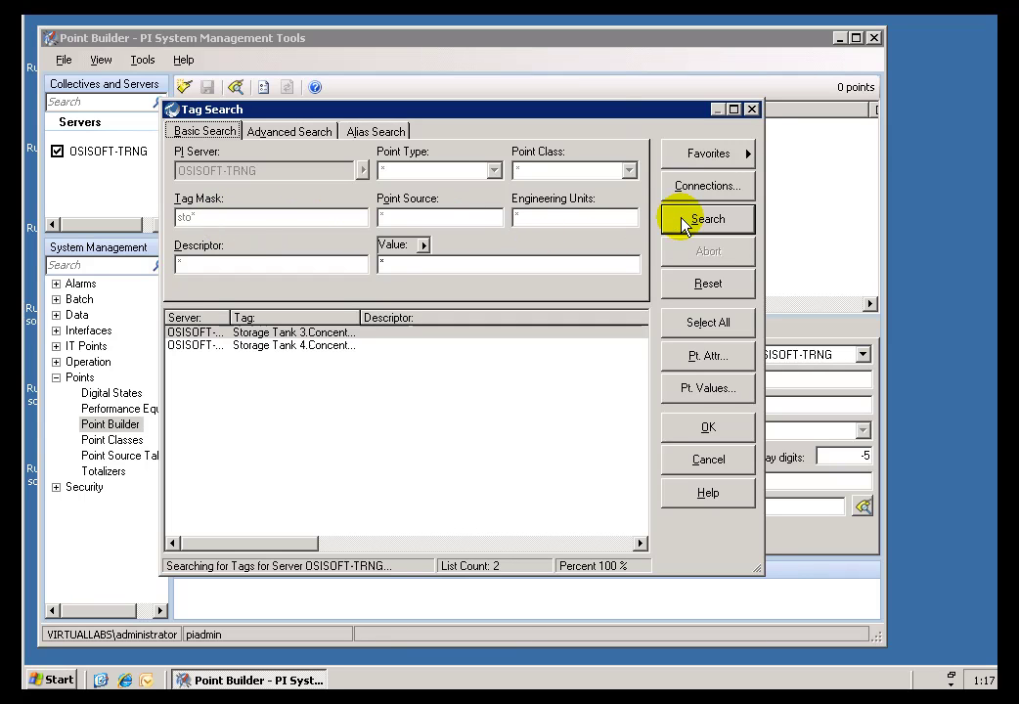
{"action": "left_click_drag", "start_coordinate": [358, 315], "coordinate": [496, 318]}
{"action": "left_click", "coordinate": [348, 332]}
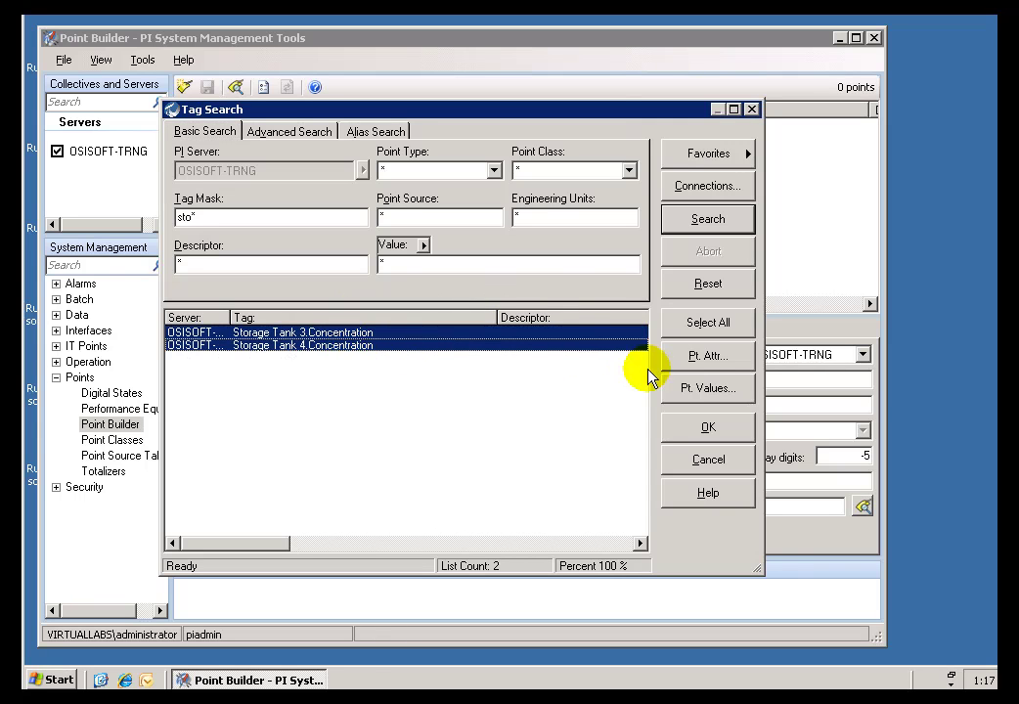
{"action": "left_click", "coordinate": [698, 388]}
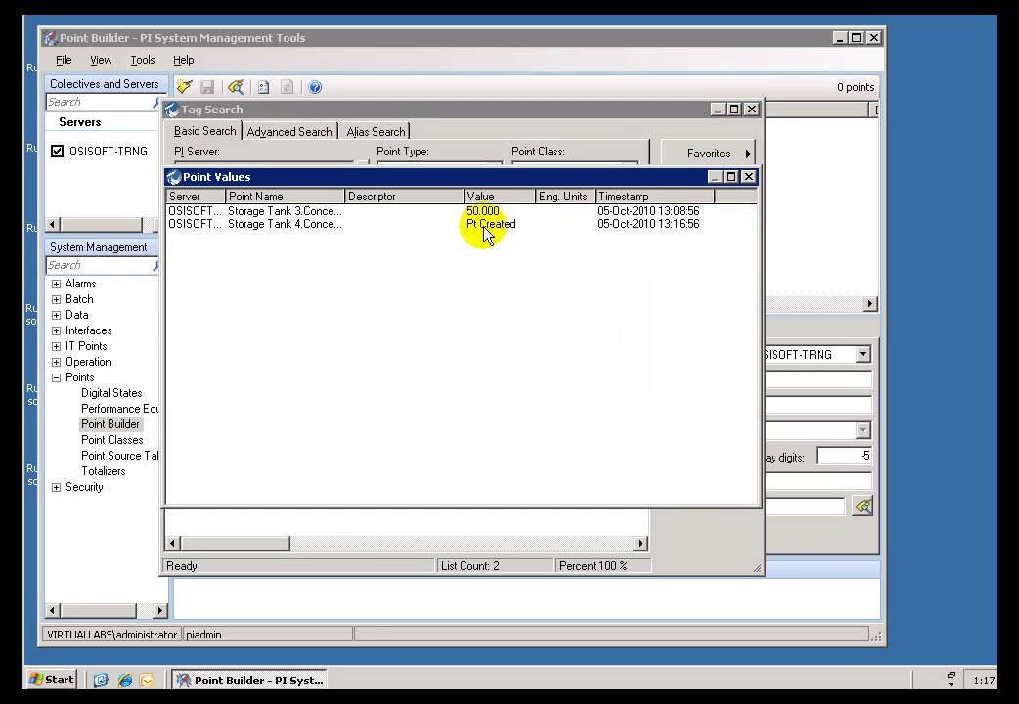
{"action": "left_click", "coordinate": [749, 178]}
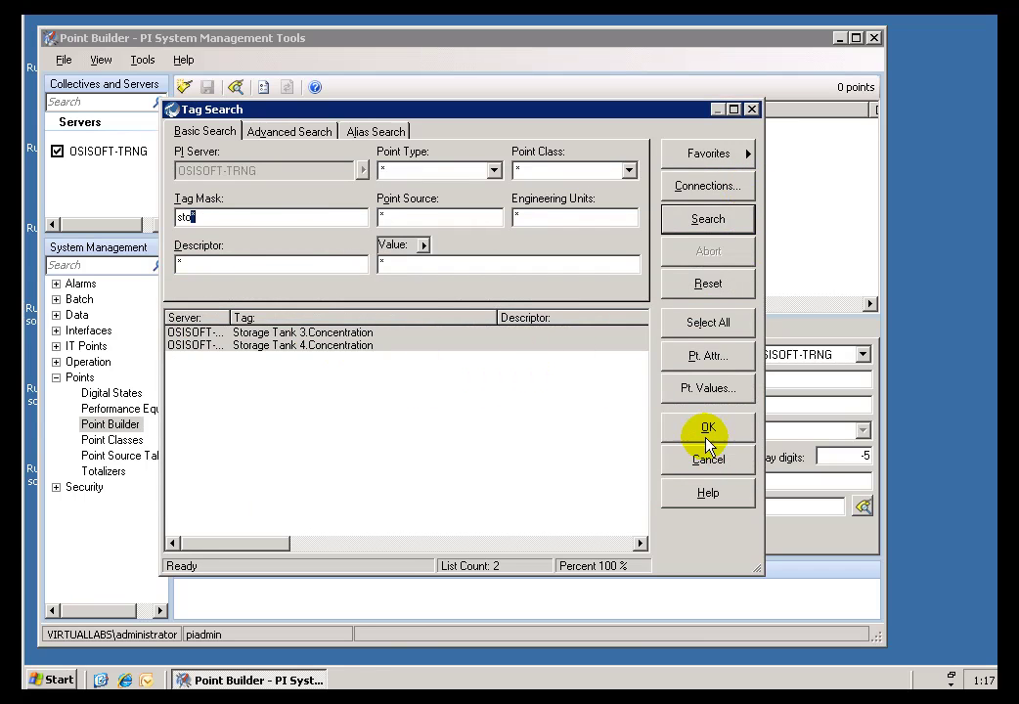
{"action": "left_click", "coordinate": [706, 461]}
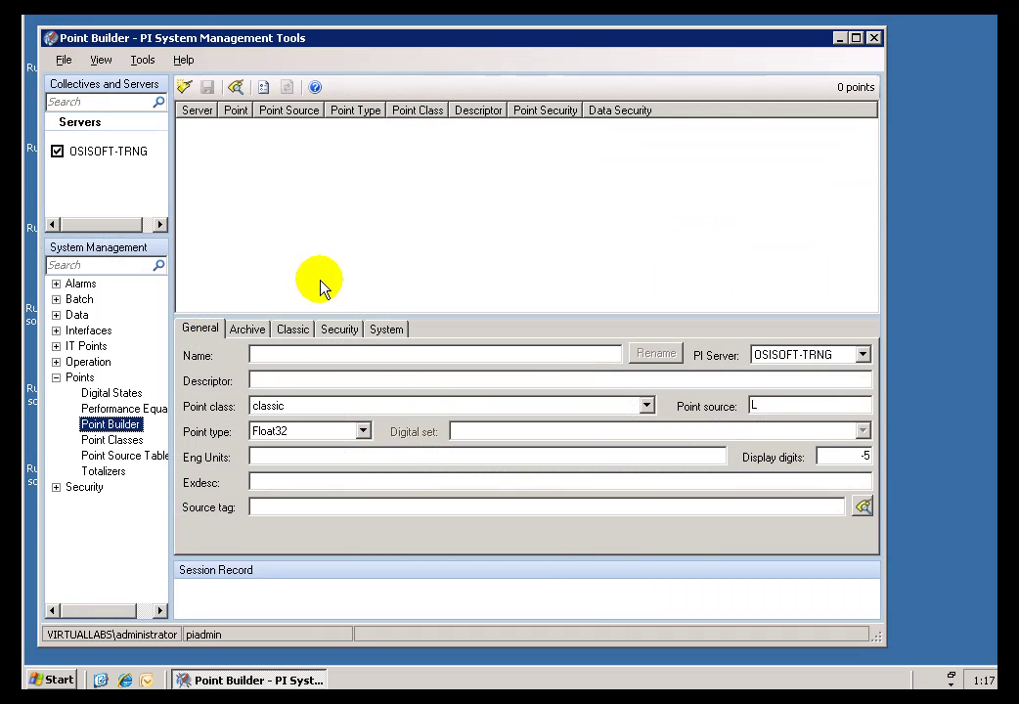
View Storage Tank 4.Concentration's point attributes, verifying exdesc Storage Tank 4_8T498-C54, then close both dialogs.
{"action": "left_click", "coordinate": [235, 87]}
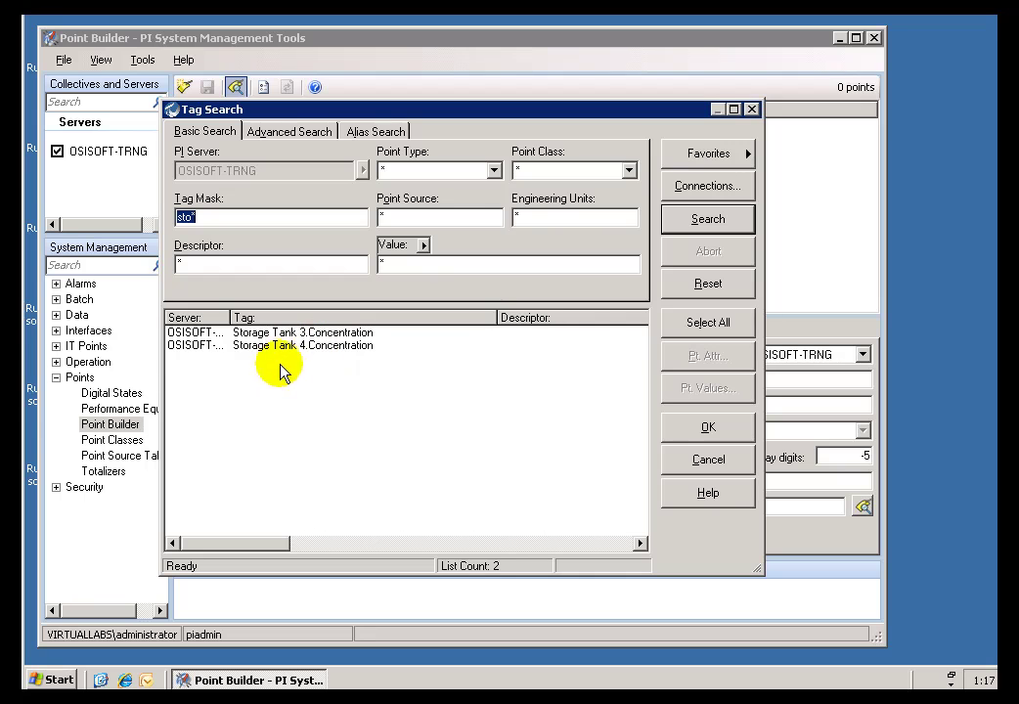
{"action": "left_click", "coordinate": [238, 345]}
{"action": "left_click", "coordinate": [715, 358]}
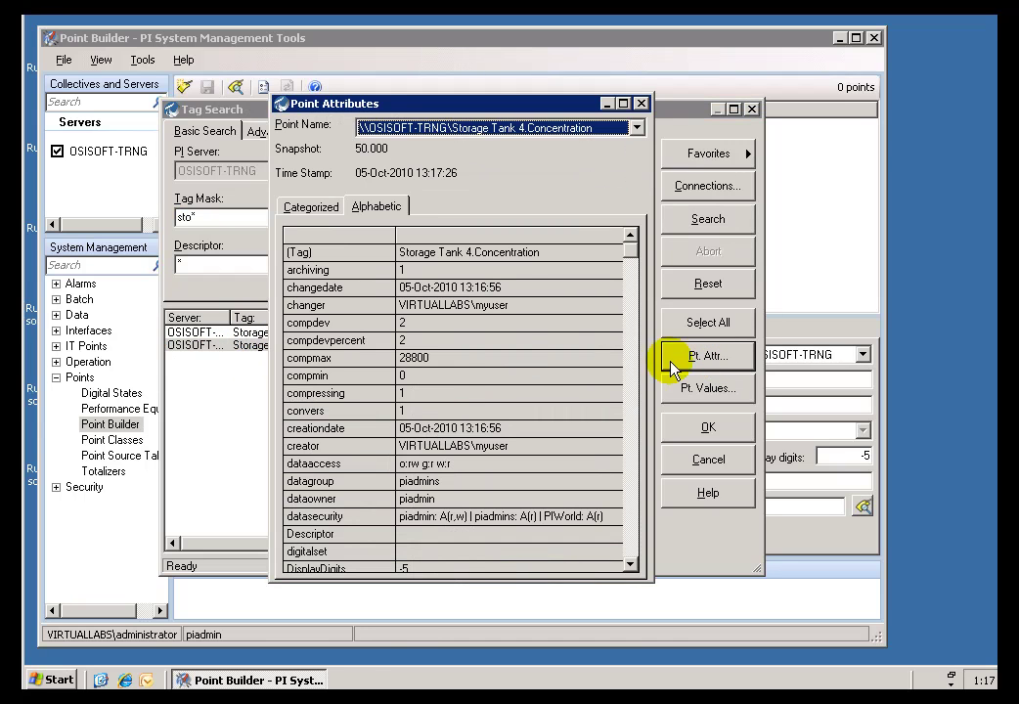
{"action": "left_click", "coordinate": [626, 477]}
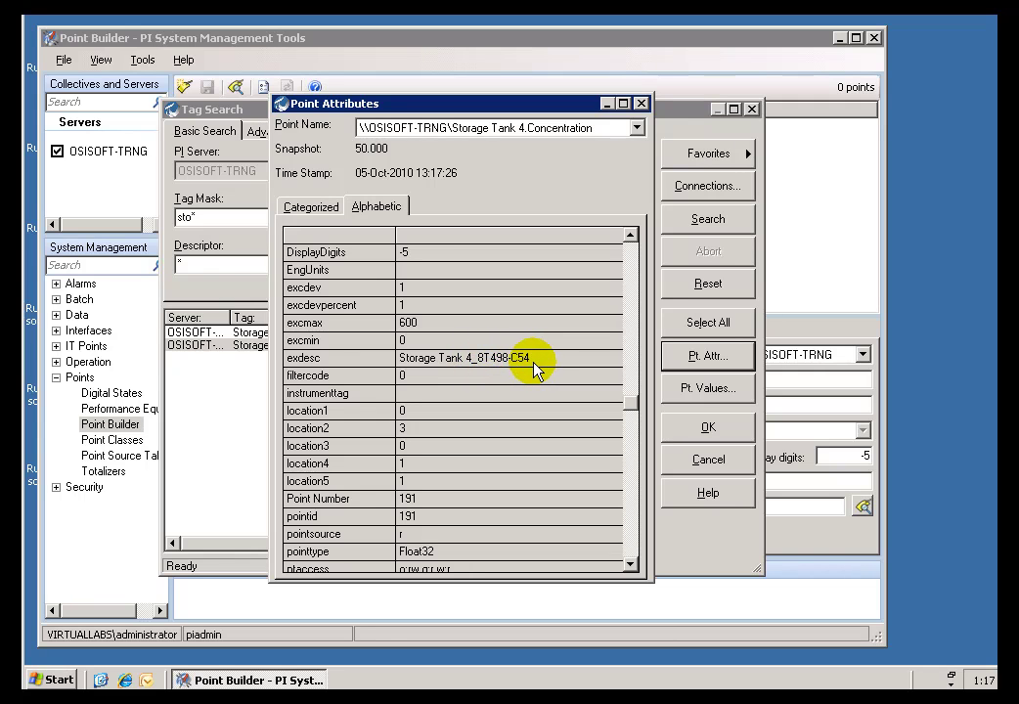
{"action": "left_click", "coordinate": [641, 104]}
{"action": "left_click", "coordinate": [705, 462]}
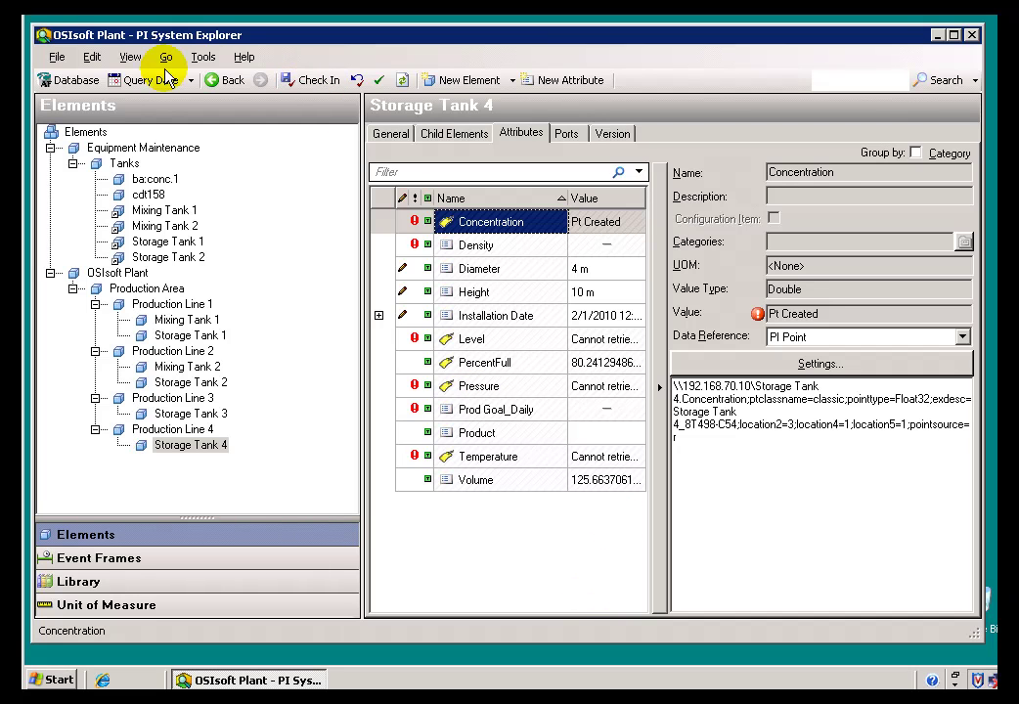
Refresh, compare Storage Tanks 1–4 (Tank 4 Concentration now 50), and return to the Library.
{"action": "left_click", "coordinate": [130, 56]}
{"action": "left_click", "coordinate": [196, 159]}
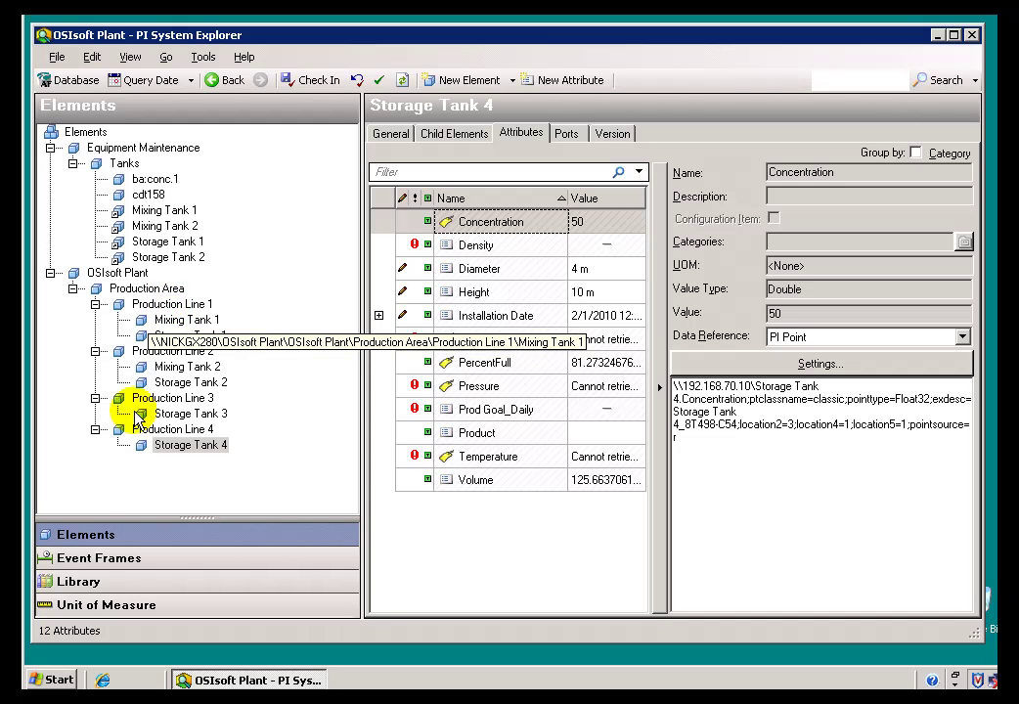
{"action": "left_click", "coordinate": [178, 334]}
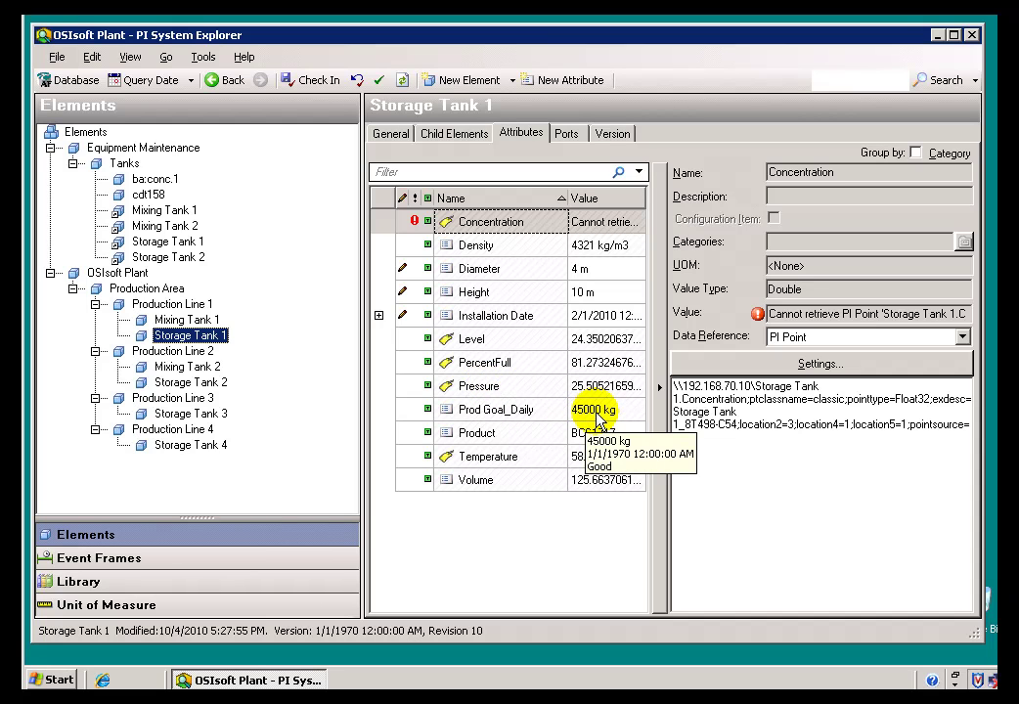
{"action": "left_click", "coordinate": [181, 352]}
{"action": "left_click", "coordinate": [181, 335]}
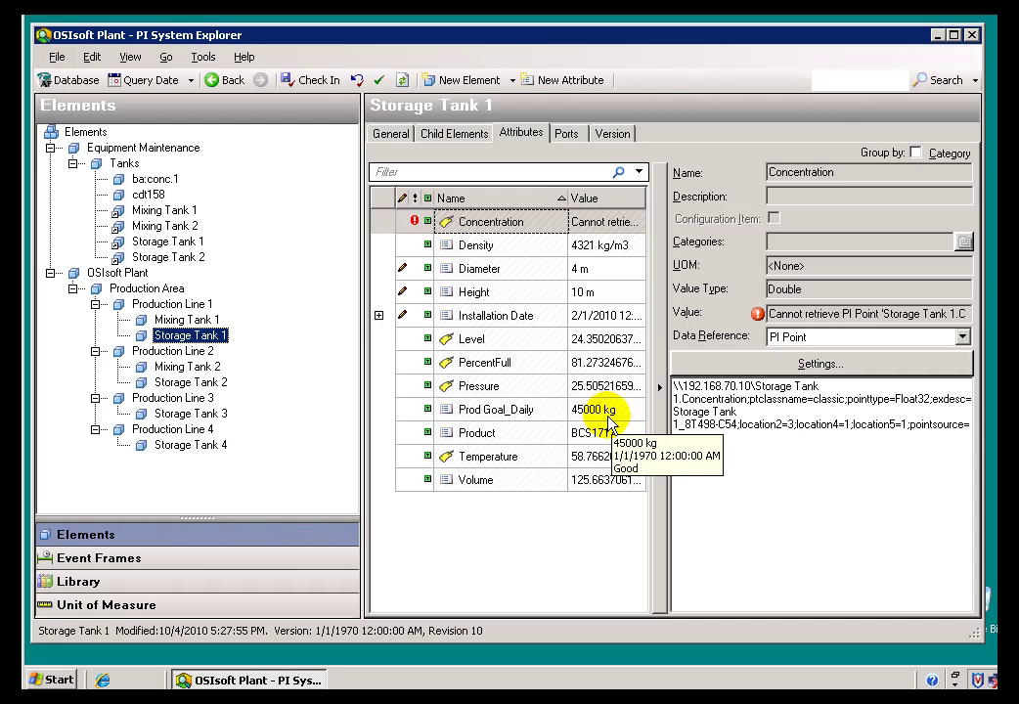
{"action": "left_click", "coordinate": [190, 384]}
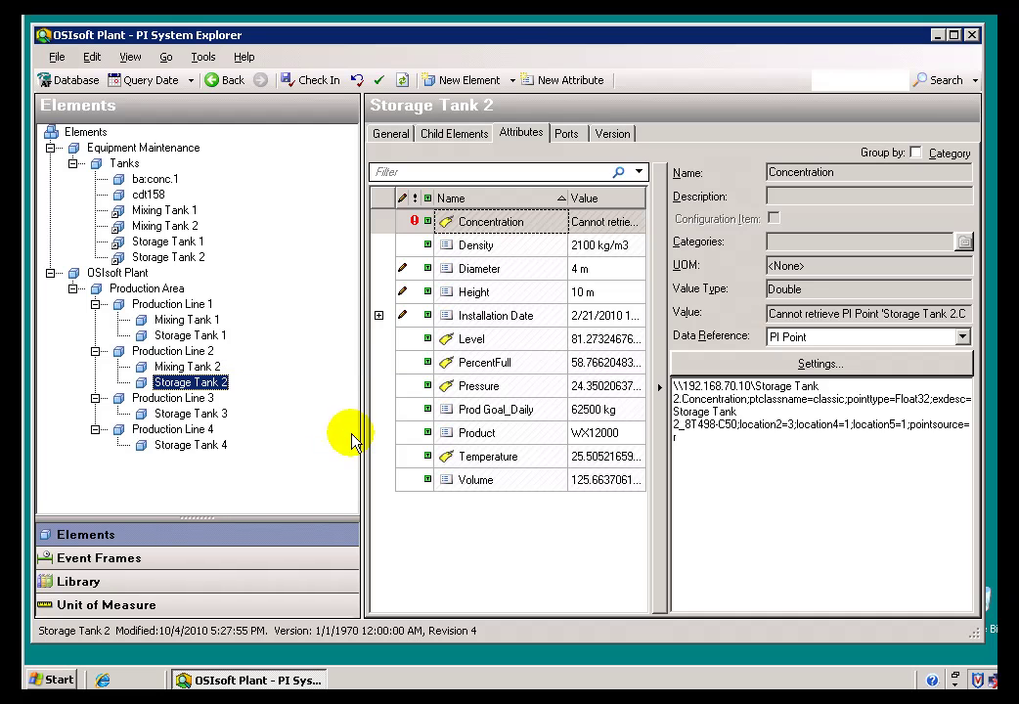
{"action": "left_click", "coordinate": [211, 421]}
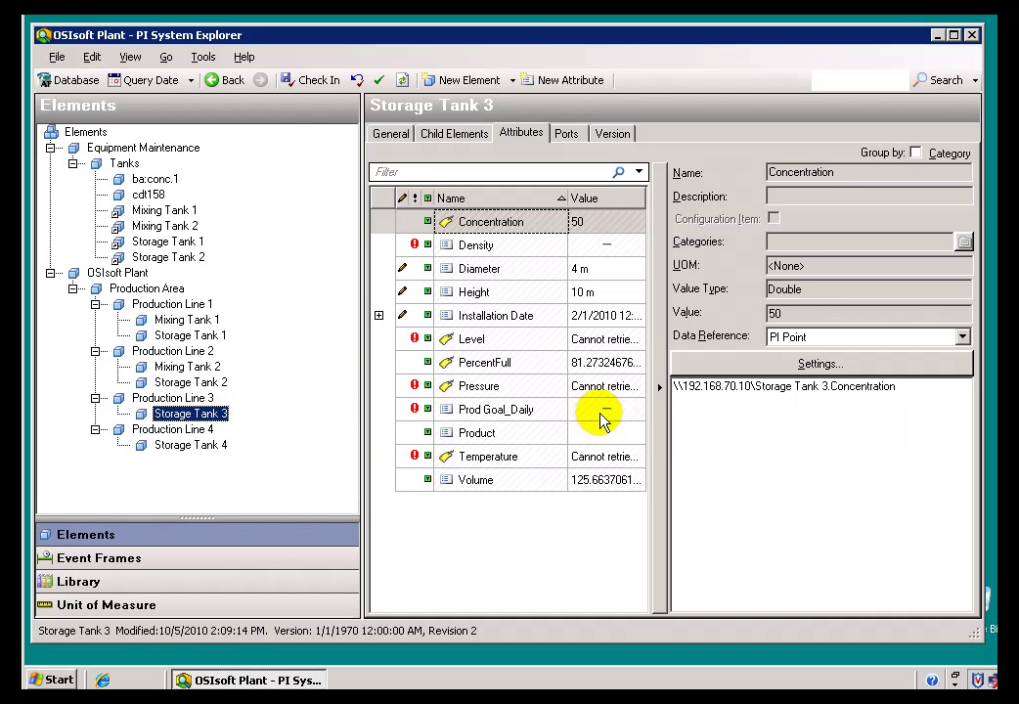
{"action": "left_click", "coordinate": [201, 444]}
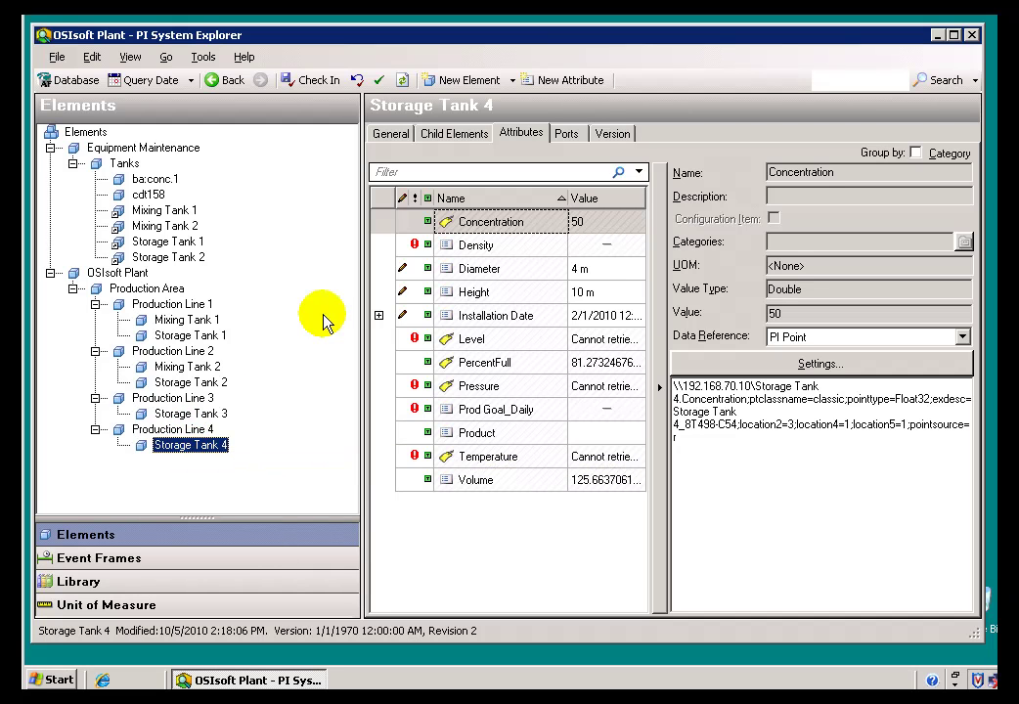
{"action": "left_click", "coordinate": [96, 583]}
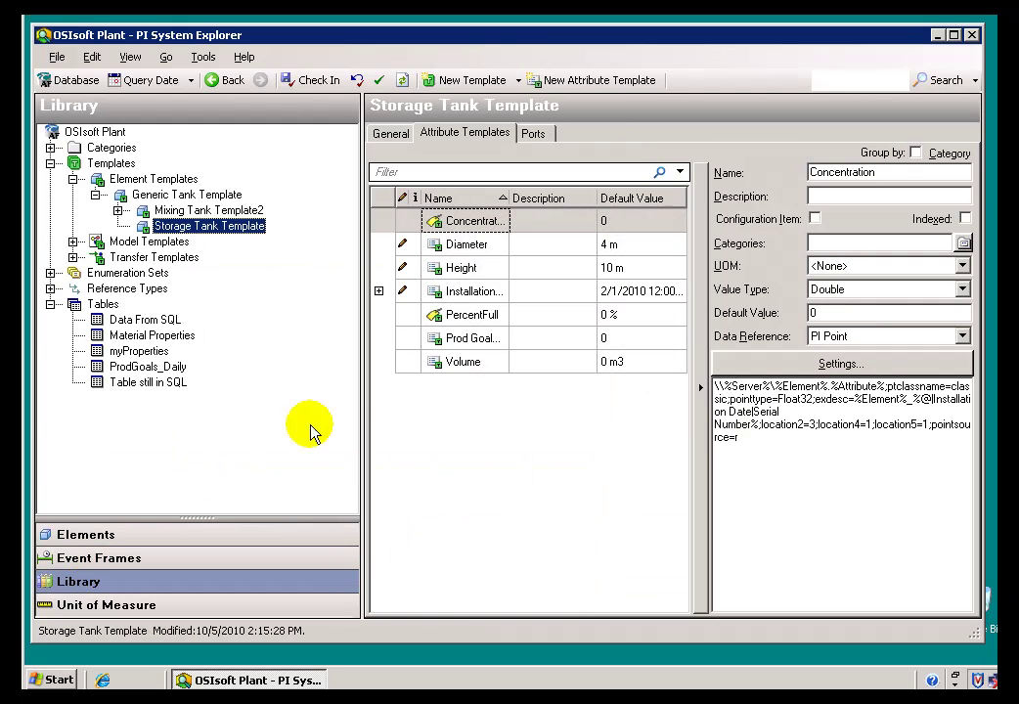
Add ProdGoals_Daily rows for Production Lines 3 and 4 (77000, 81500), checked in as revision 3.
{"action": "left_click", "coordinate": [110, 367]}
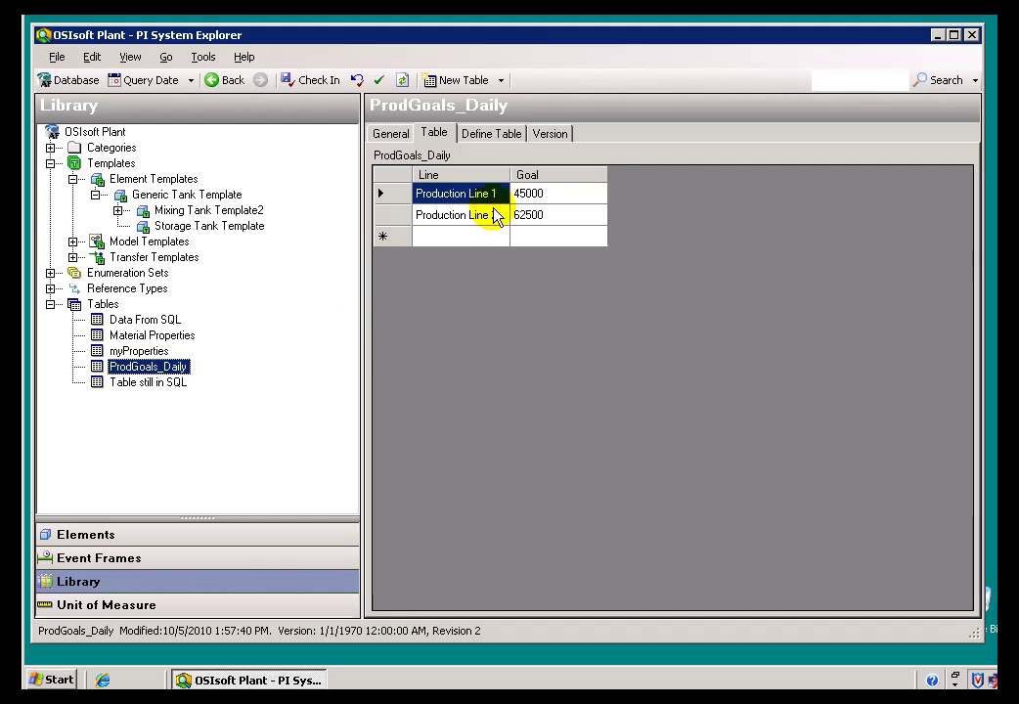
{"action": "left_click", "coordinate": [454, 241]}
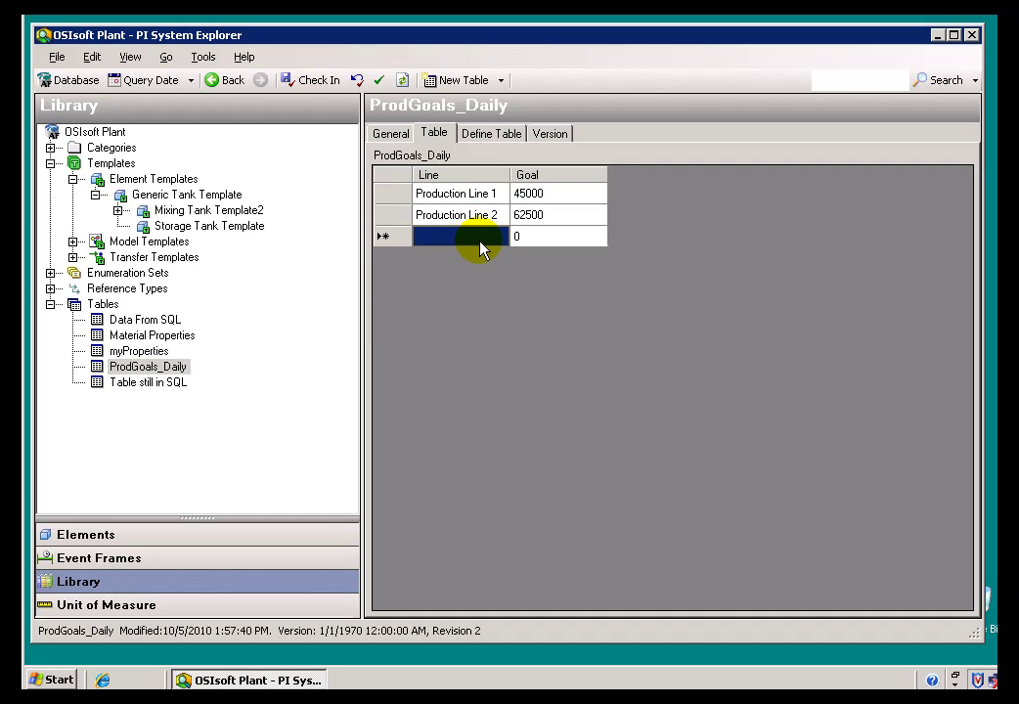
{"action": "type", "text": "Production Line 3"}
{"action": "type", "text": "81500"}
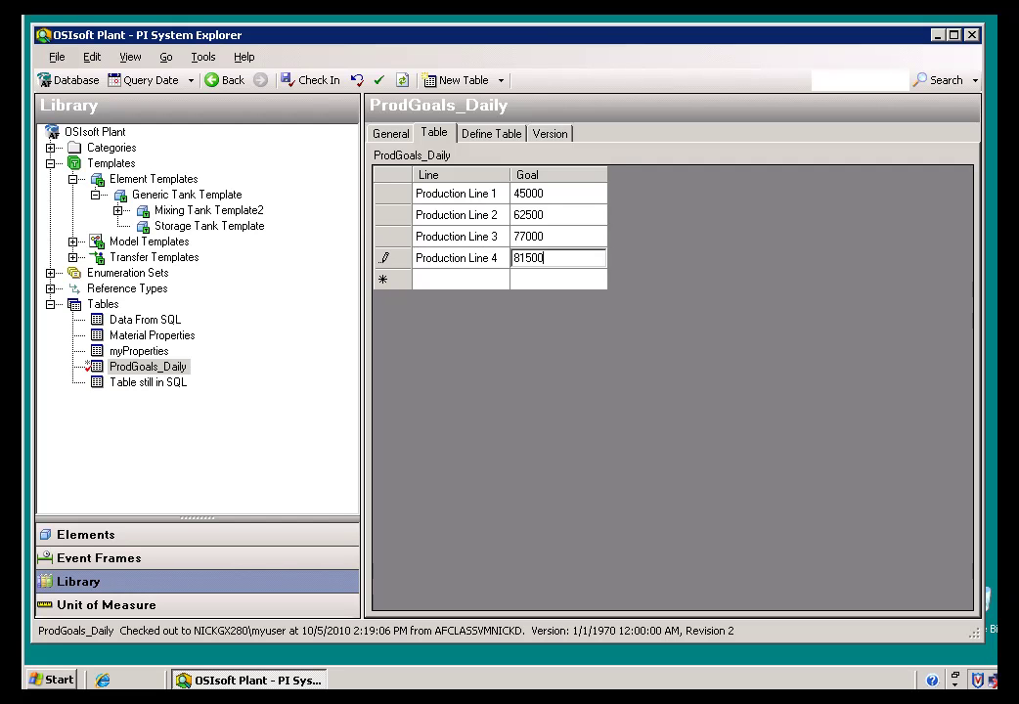
{"action": "left_click", "coordinate": [319, 80]}
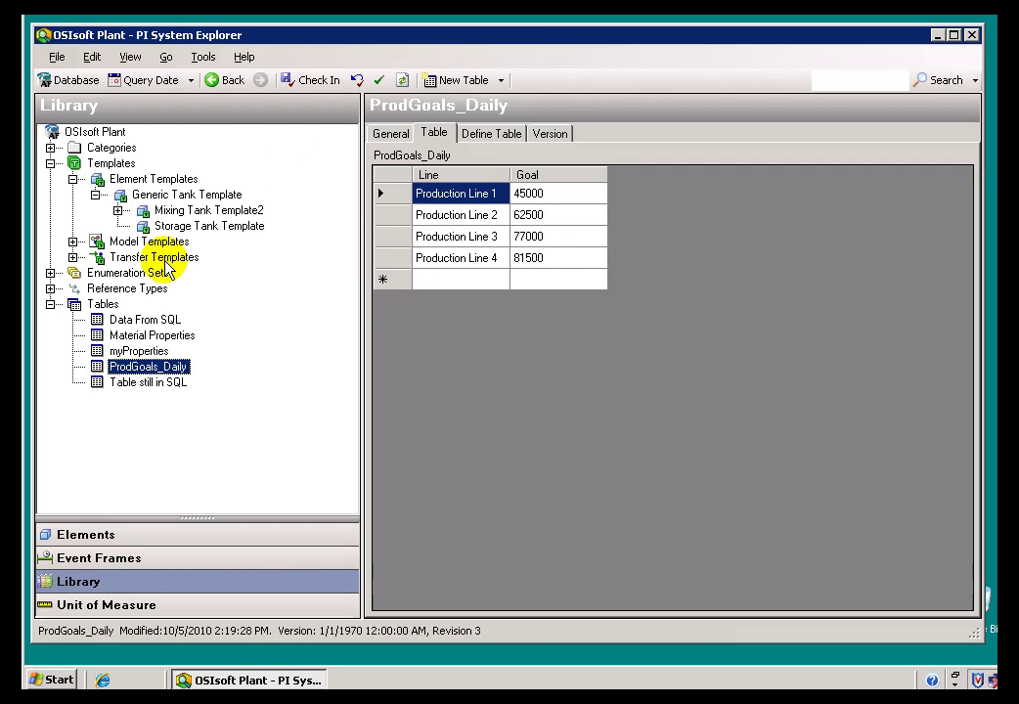
{"action": "left_click", "coordinate": [94, 534]}
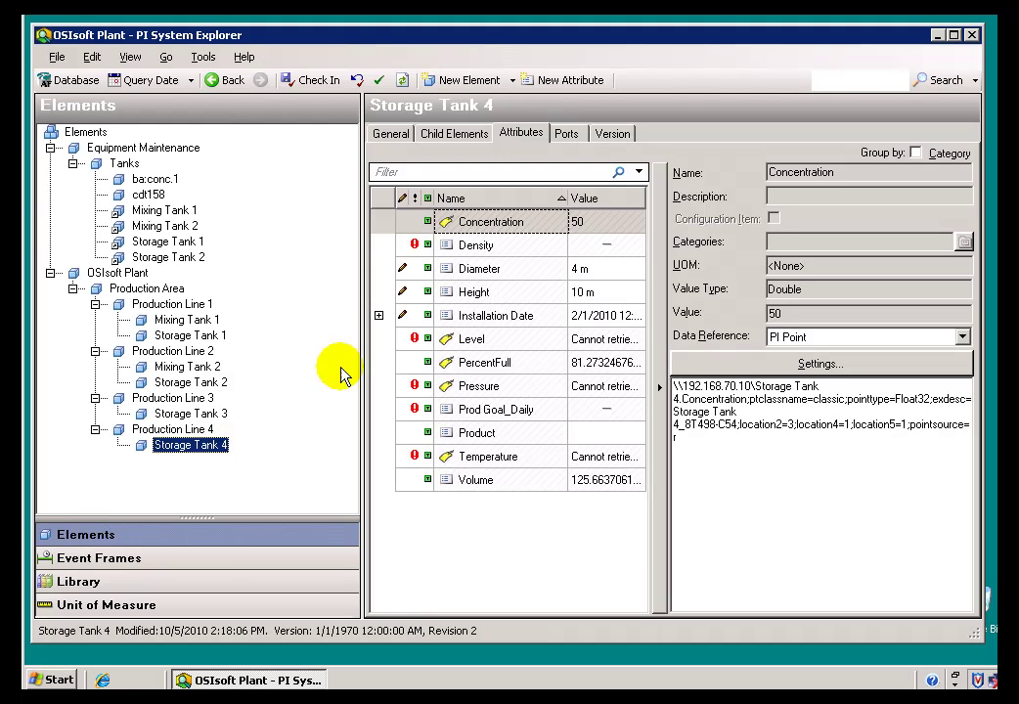
{"action": "left_click", "coordinate": [182, 413]}
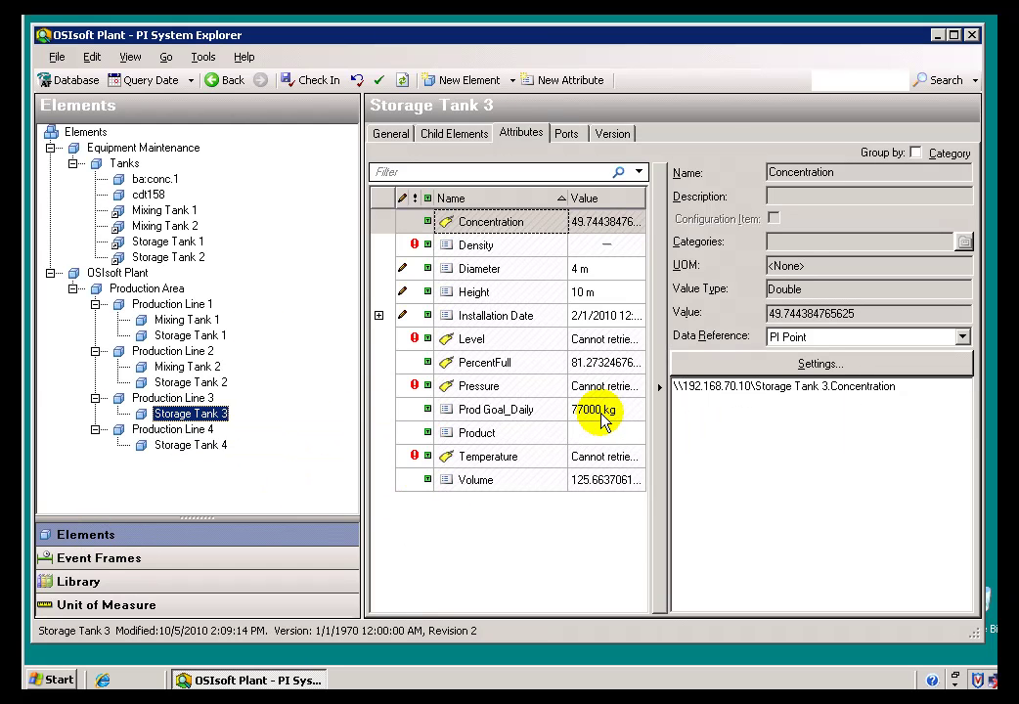
{"action": "mouse_move", "coordinate": [605, 410]}
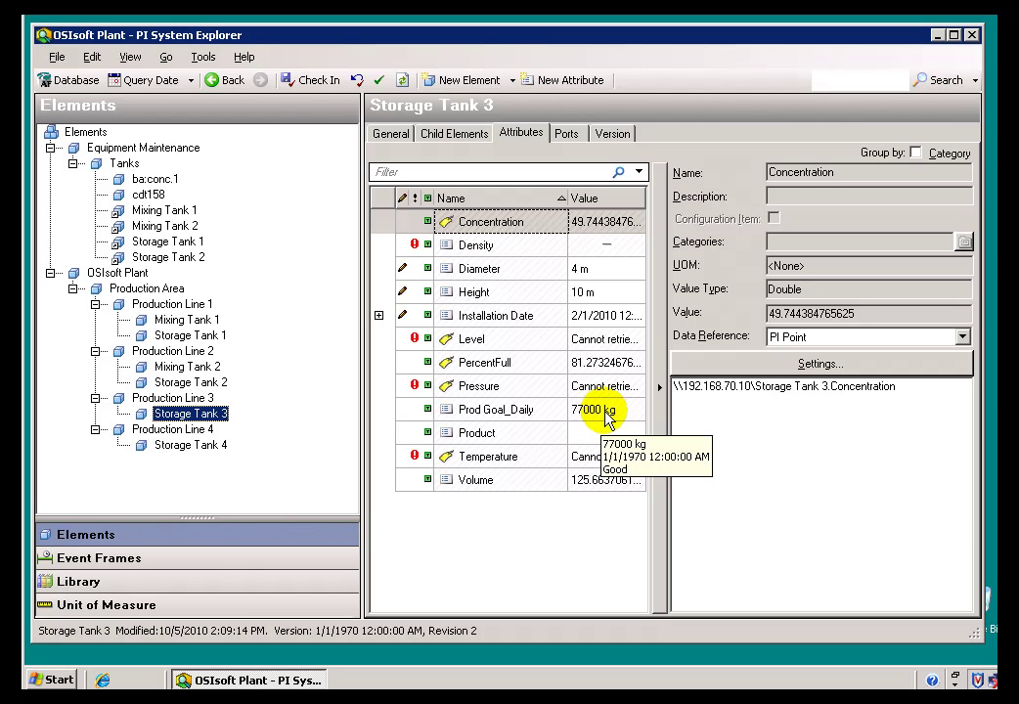
{"action": "left_click", "coordinate": [223, 446]}
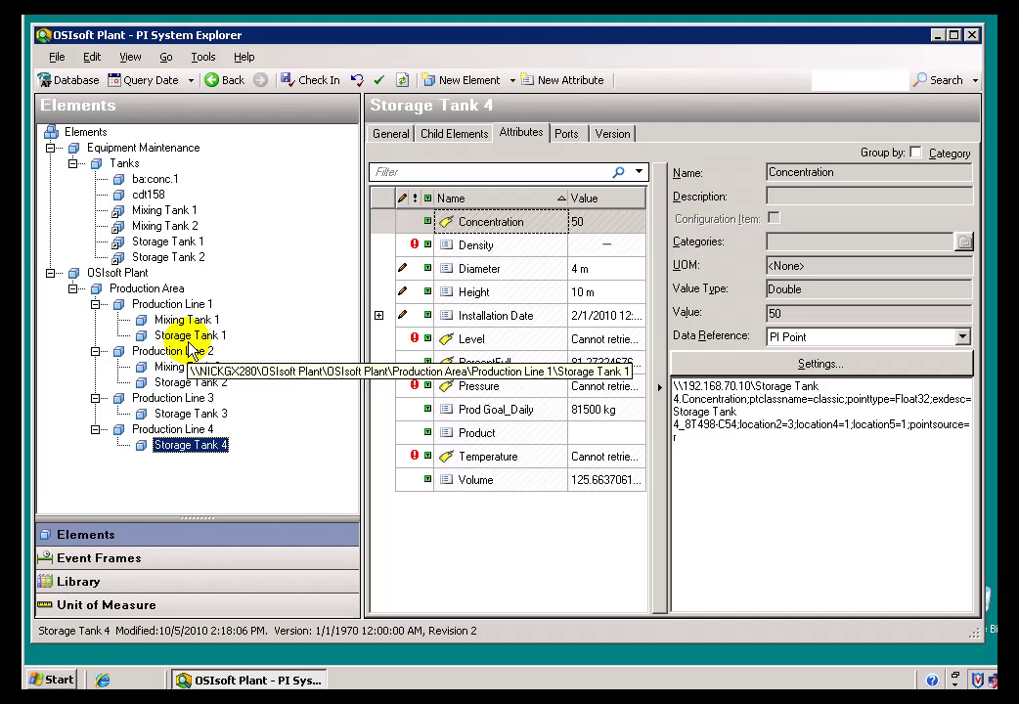
{"action": "left_click", "coordinate": [225, 336]}
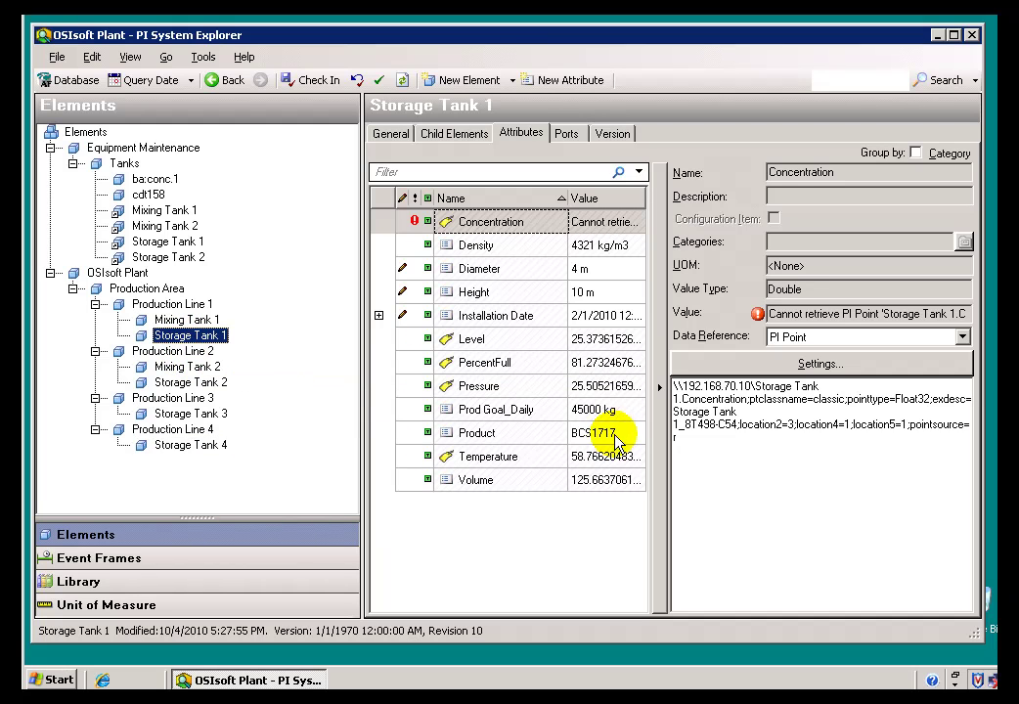
{"action": "left_click", "coordinate": [195, 367]}
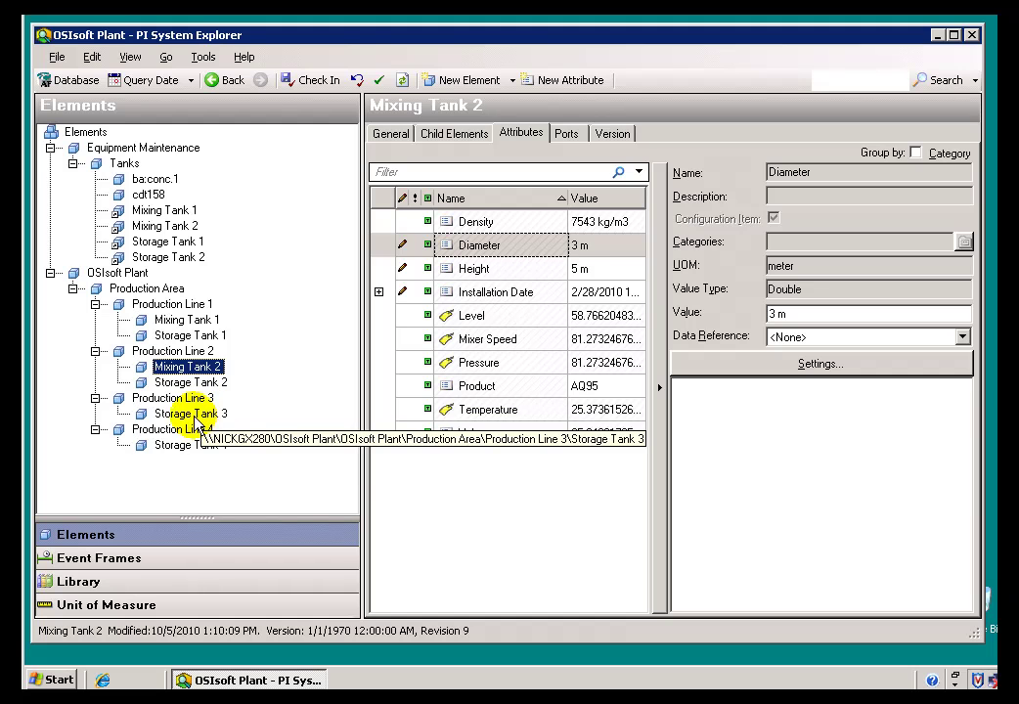
{"action": "left_click", "coordinate": [195, 414]}
{"action": "left_click", "coordinate": [188, 450]}
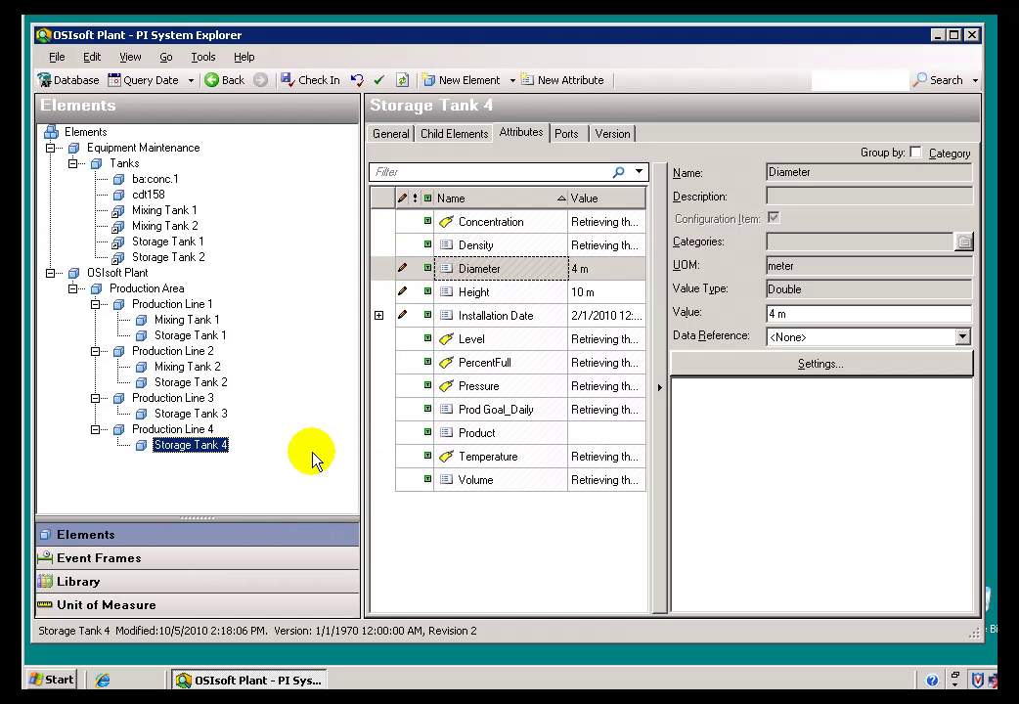